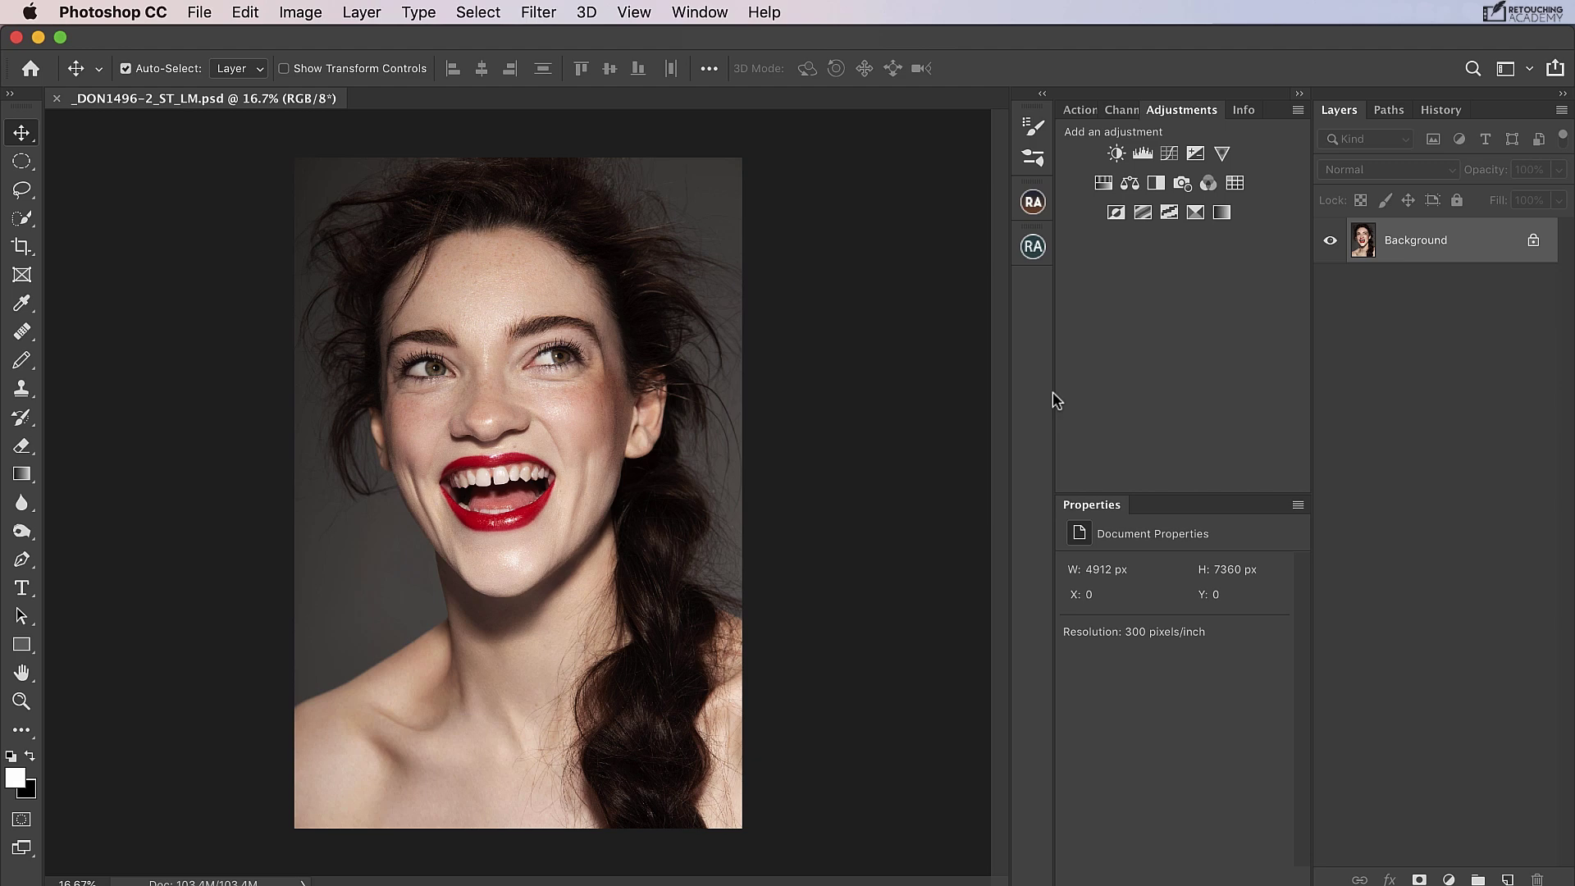
# Step: Load the Red channel's luminosity as a selection, save it as a new alpha channel and deselect
pyautogui.click(1123, 119)
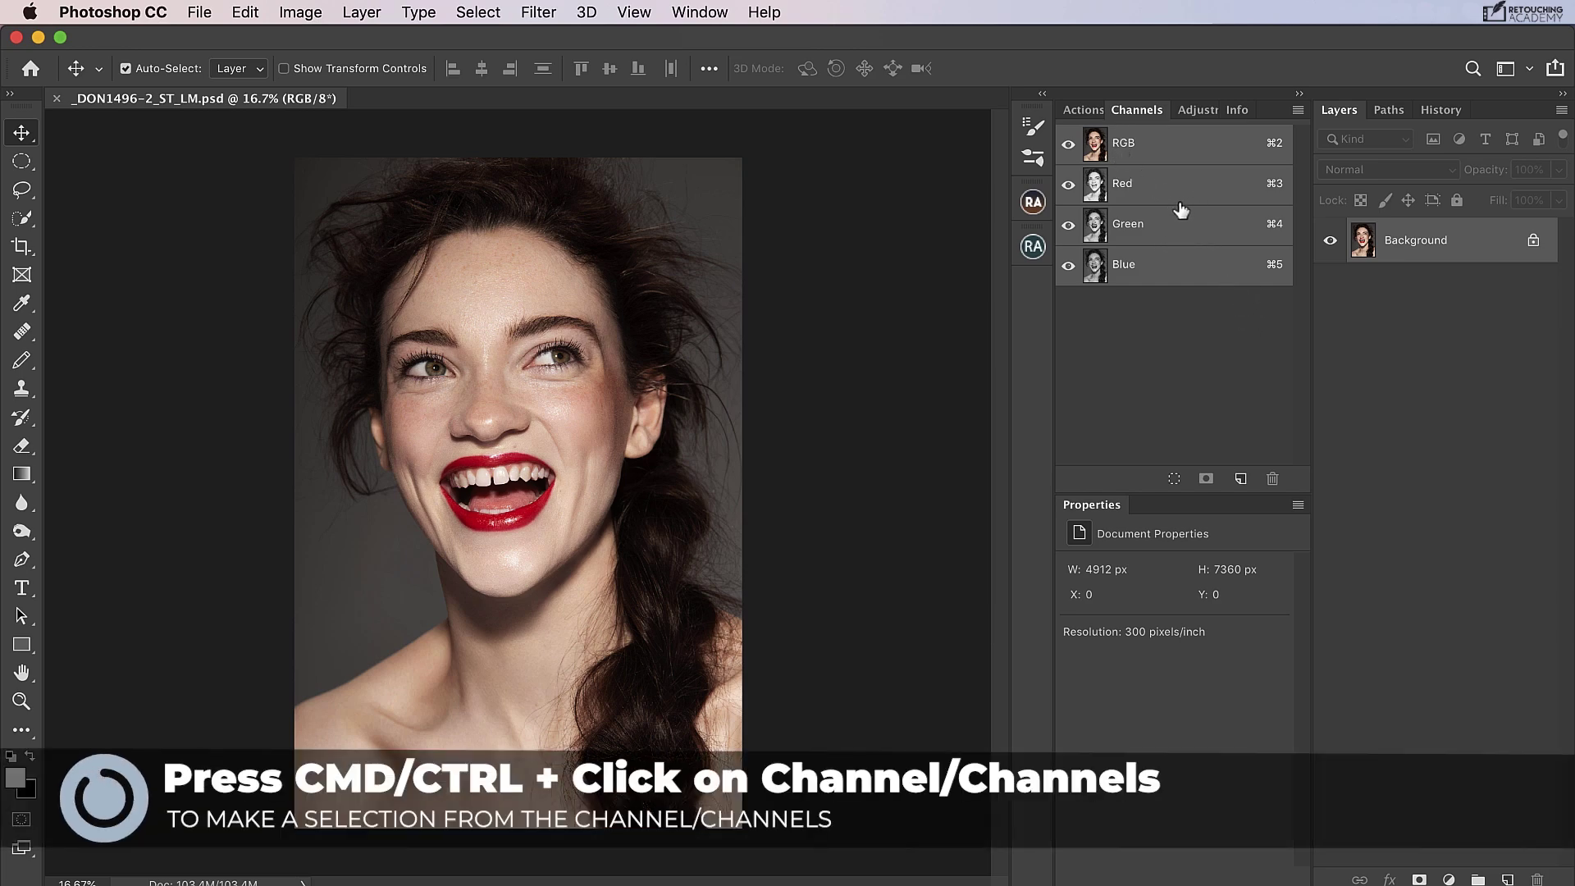
pyautogui.keyDown('super'); pyautogui.click(1175, 215); pyautogui.keyUp('super')
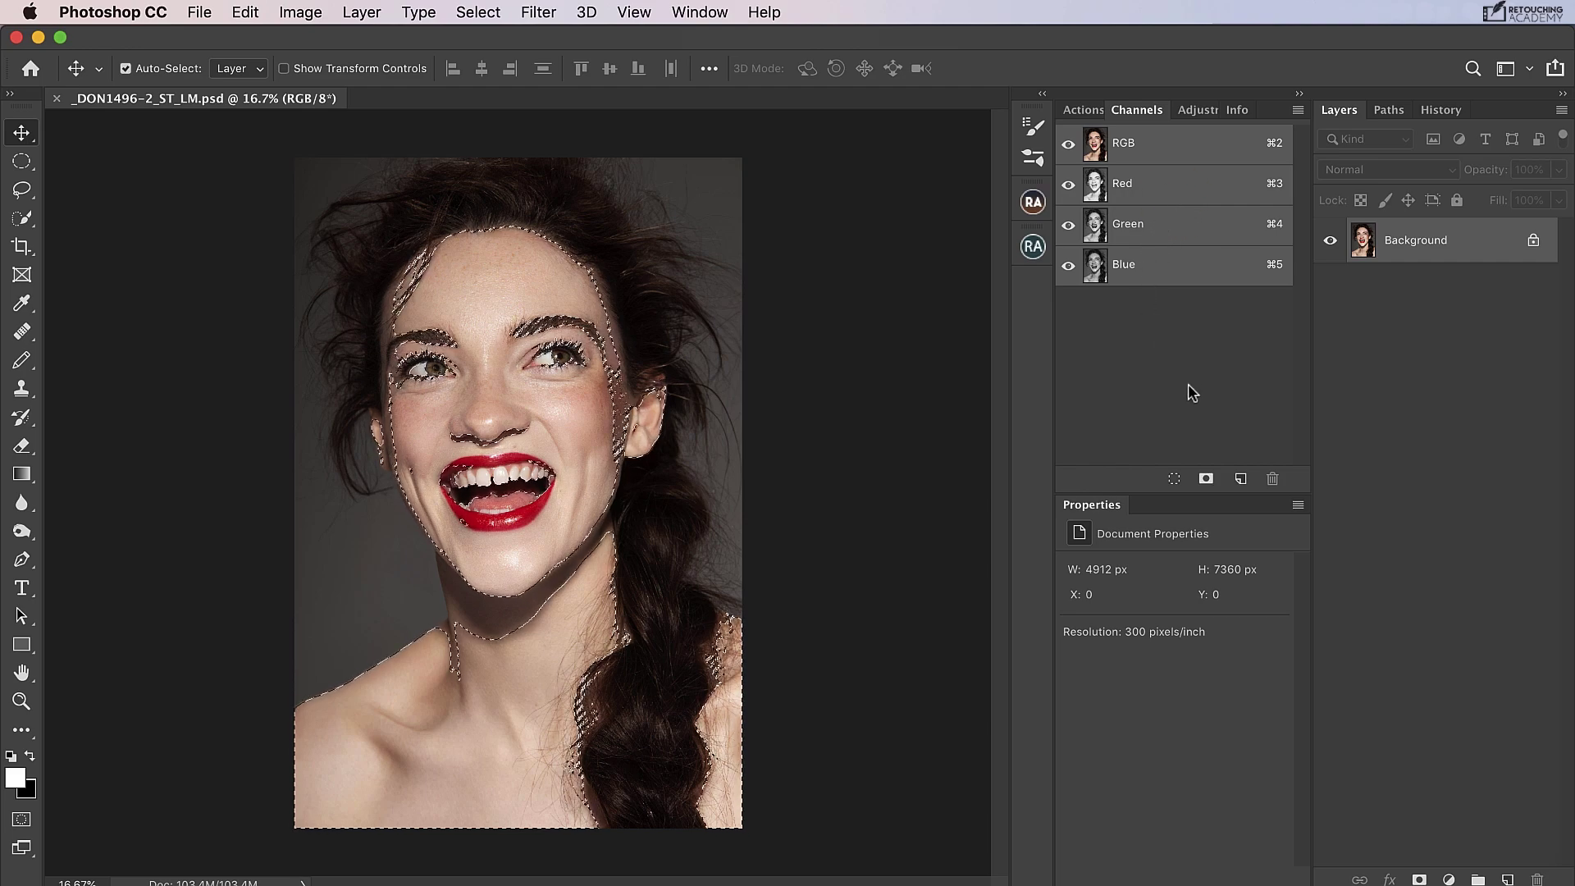
pyautogui.click(1205, 481)
pyautogui.click(1186, 319)
pyautogui.press('super+d')
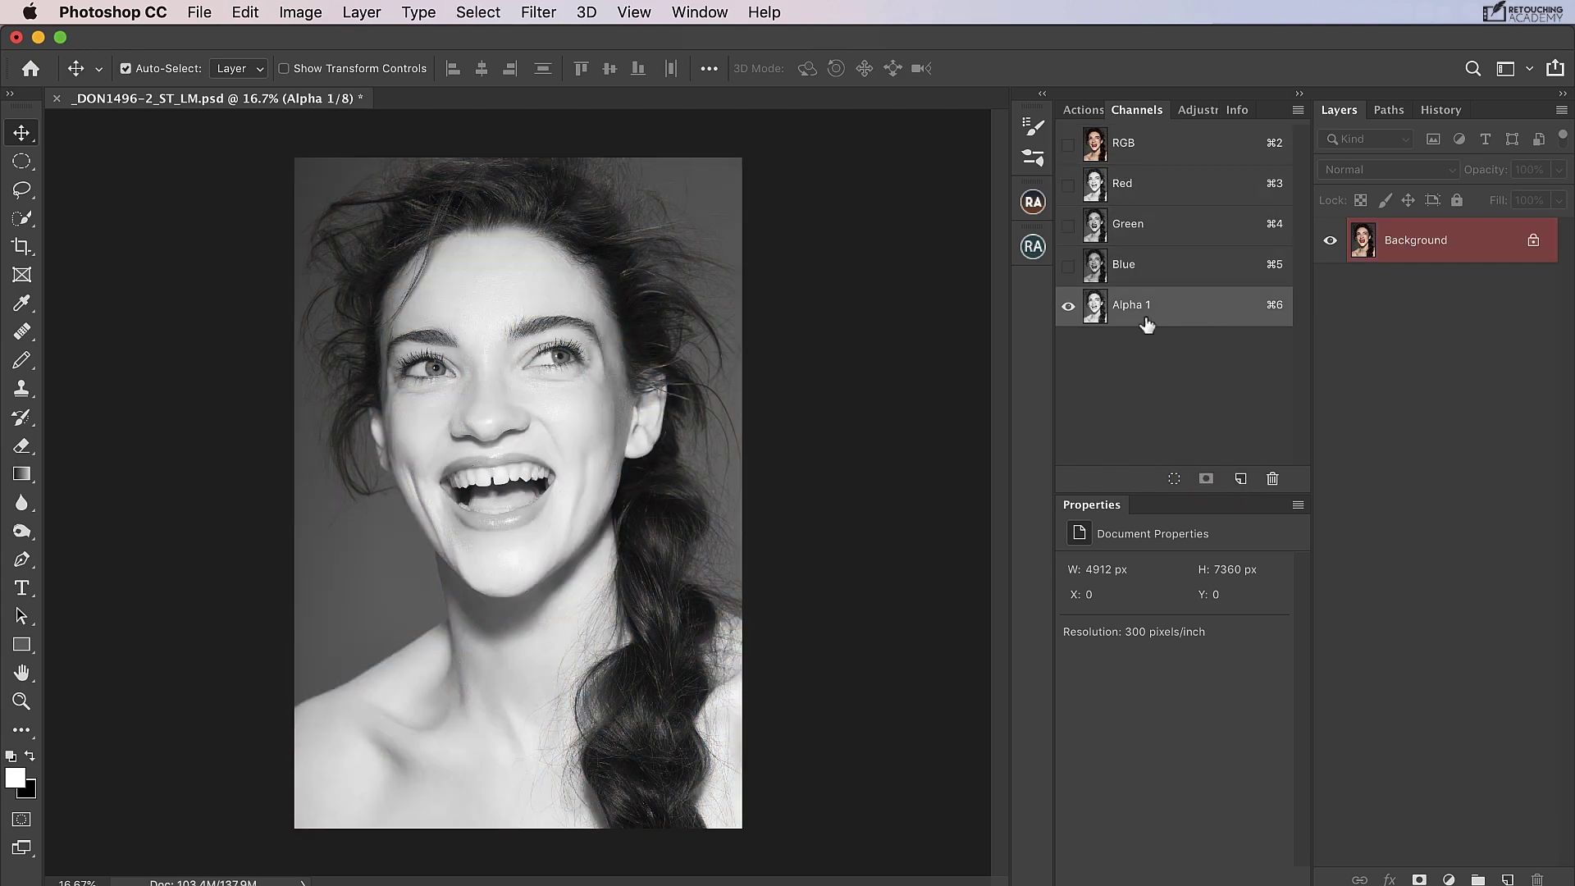
# Step: View the Blue, Green and Red channels one at a time to compare their contrast
pyautogui.click(1169, 273)
pyautogui.click(1191, 239)
pyautogui.click(1202, 193)
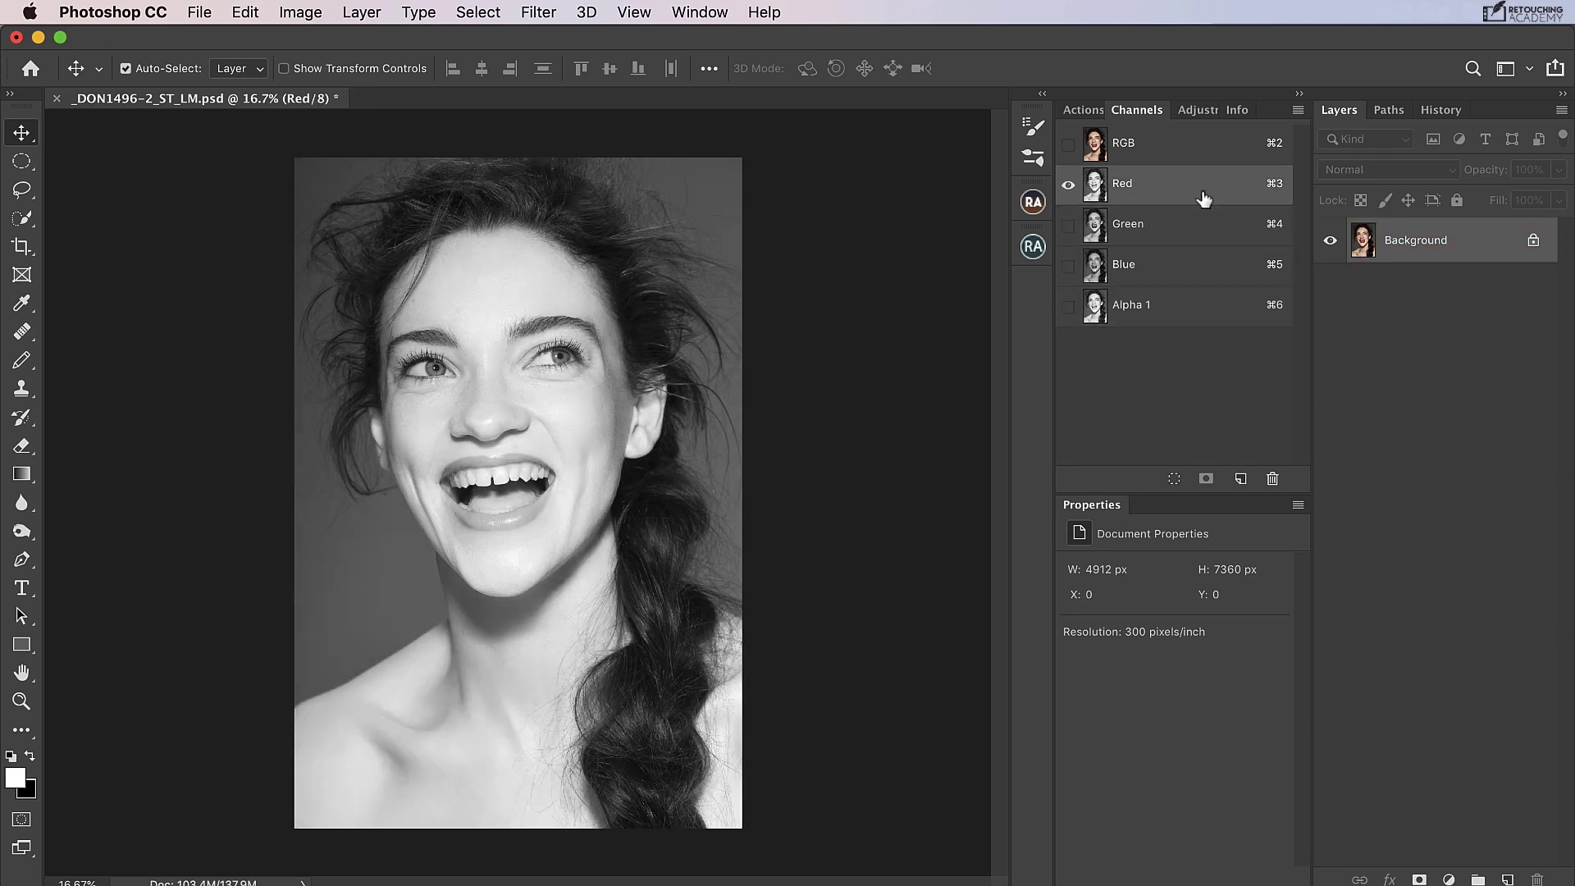
# Step: Load the Blue channel's luminosity as a selection, save it as a new alpha channel and deselect
pyautogui.click(1175, 279)
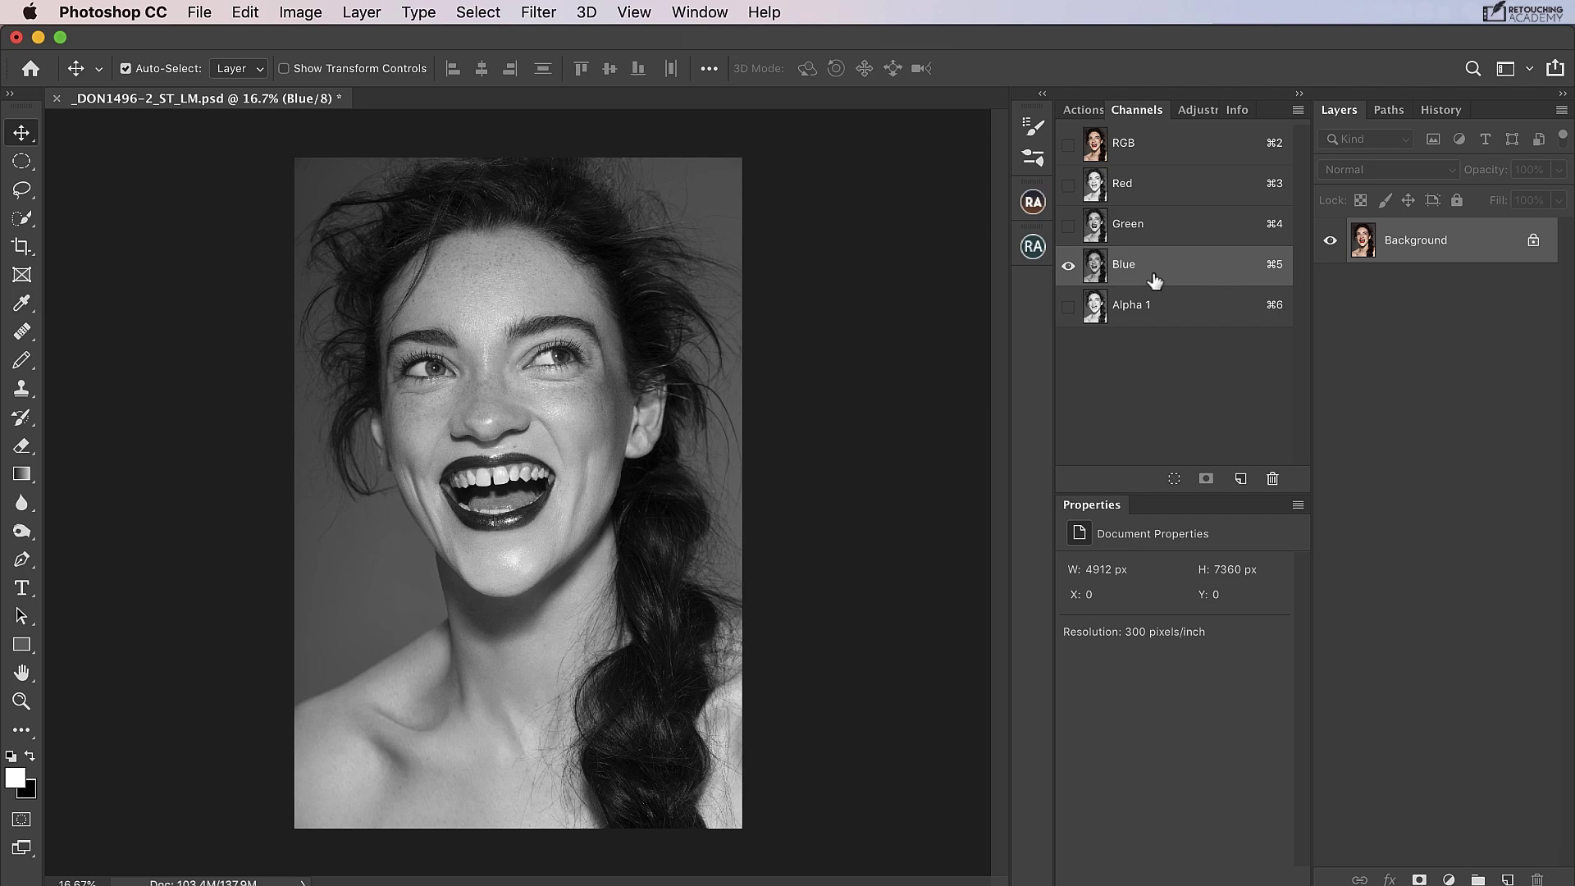
pyautogui.keyDown('super'); pyautogui.click(1102, 273); pyautogui.keyUp('super')
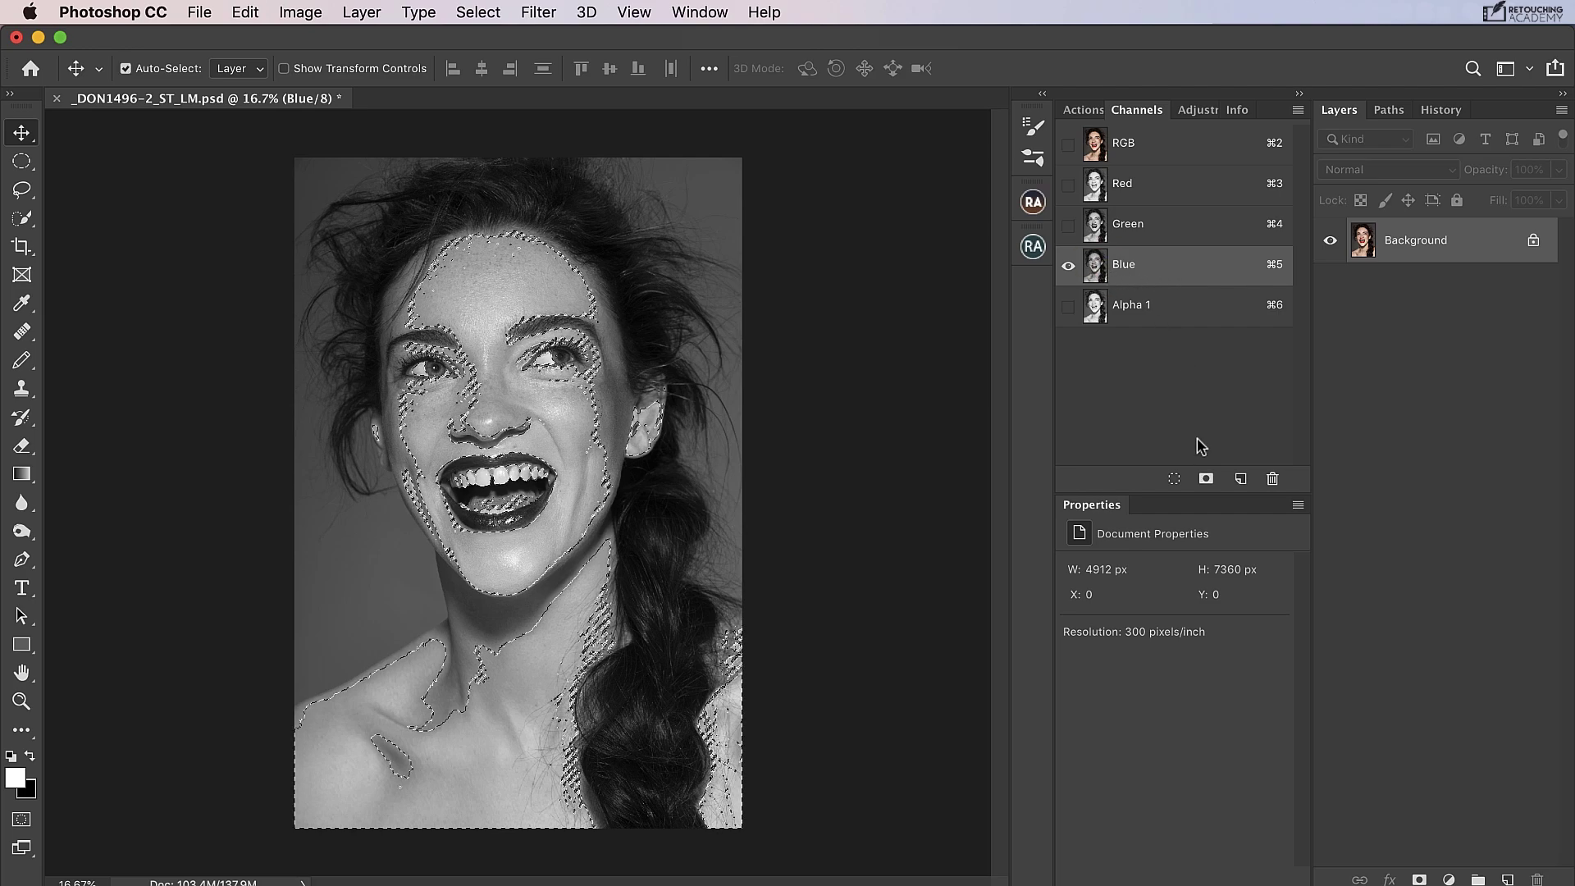
pyautogui.click(1202, 480)
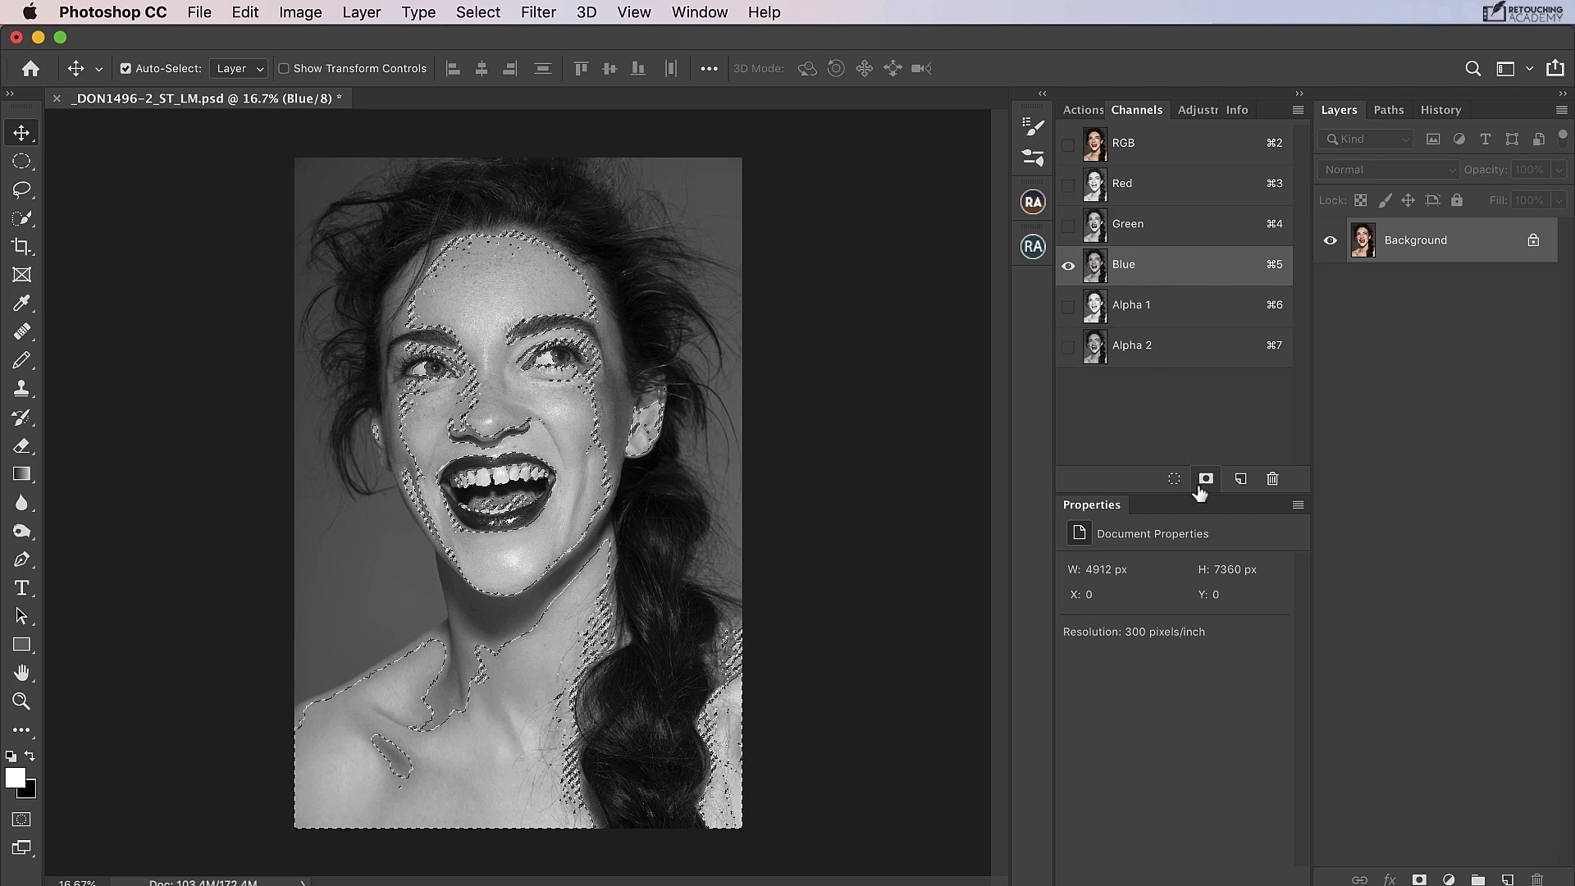
pyautogui.click(1184, 314)
pyautogui.press('super+d')
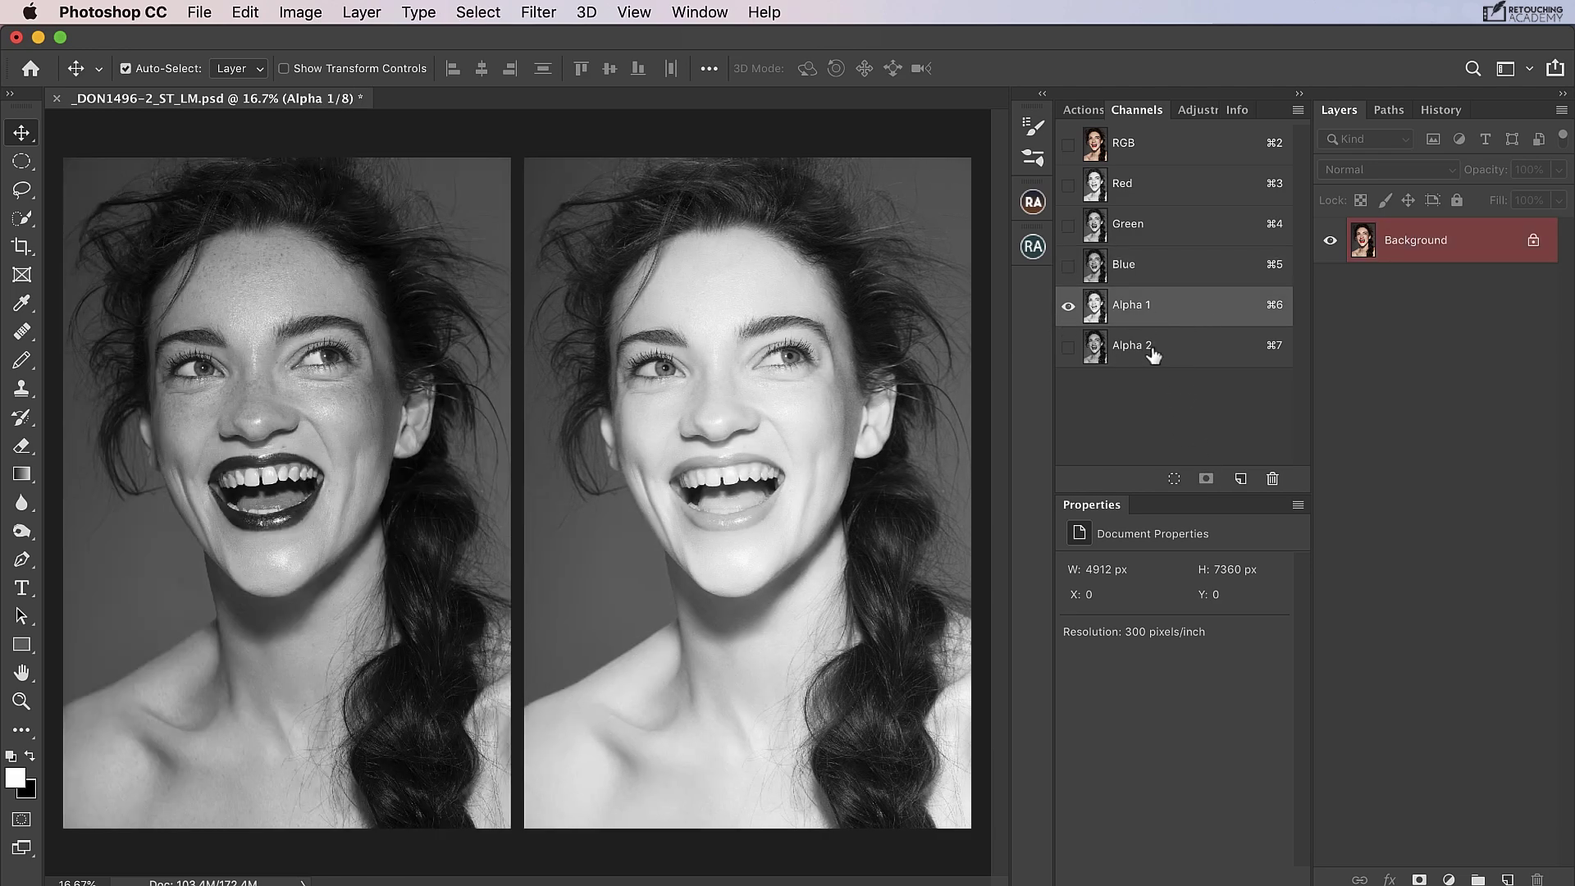
# Step: Compare the Alpha 1 and Alpha 2 channels and delete Alpha 1
pyautogui.click(1152, 354)
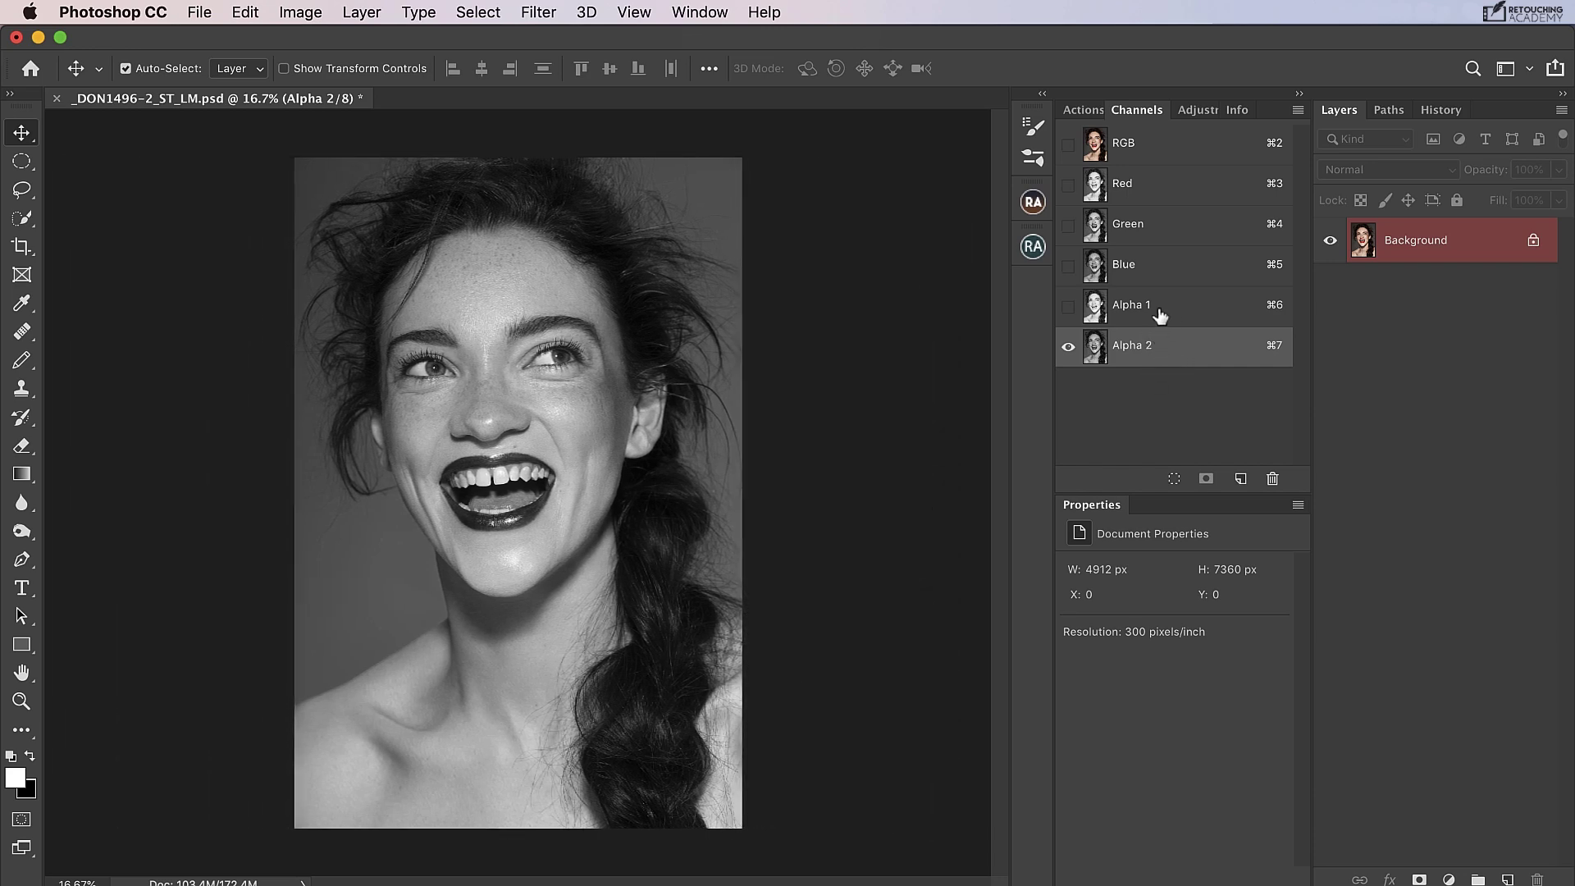
pyautogui.click(1159, 314)
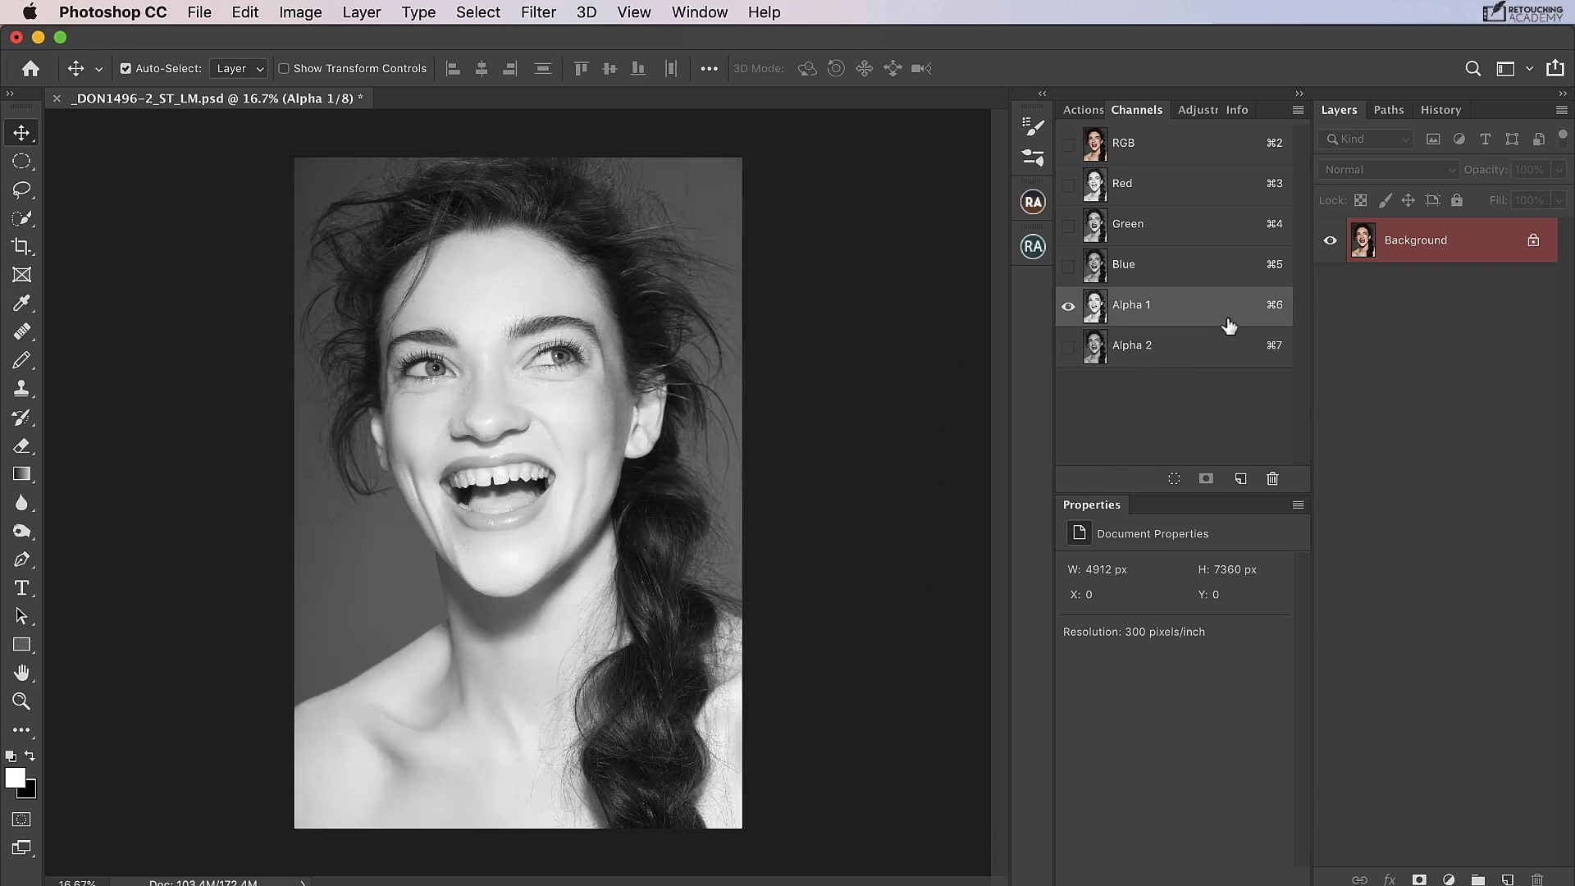
pyautogui.moveTo(1195, 316); pyautogui.dragTo(1272, 478)
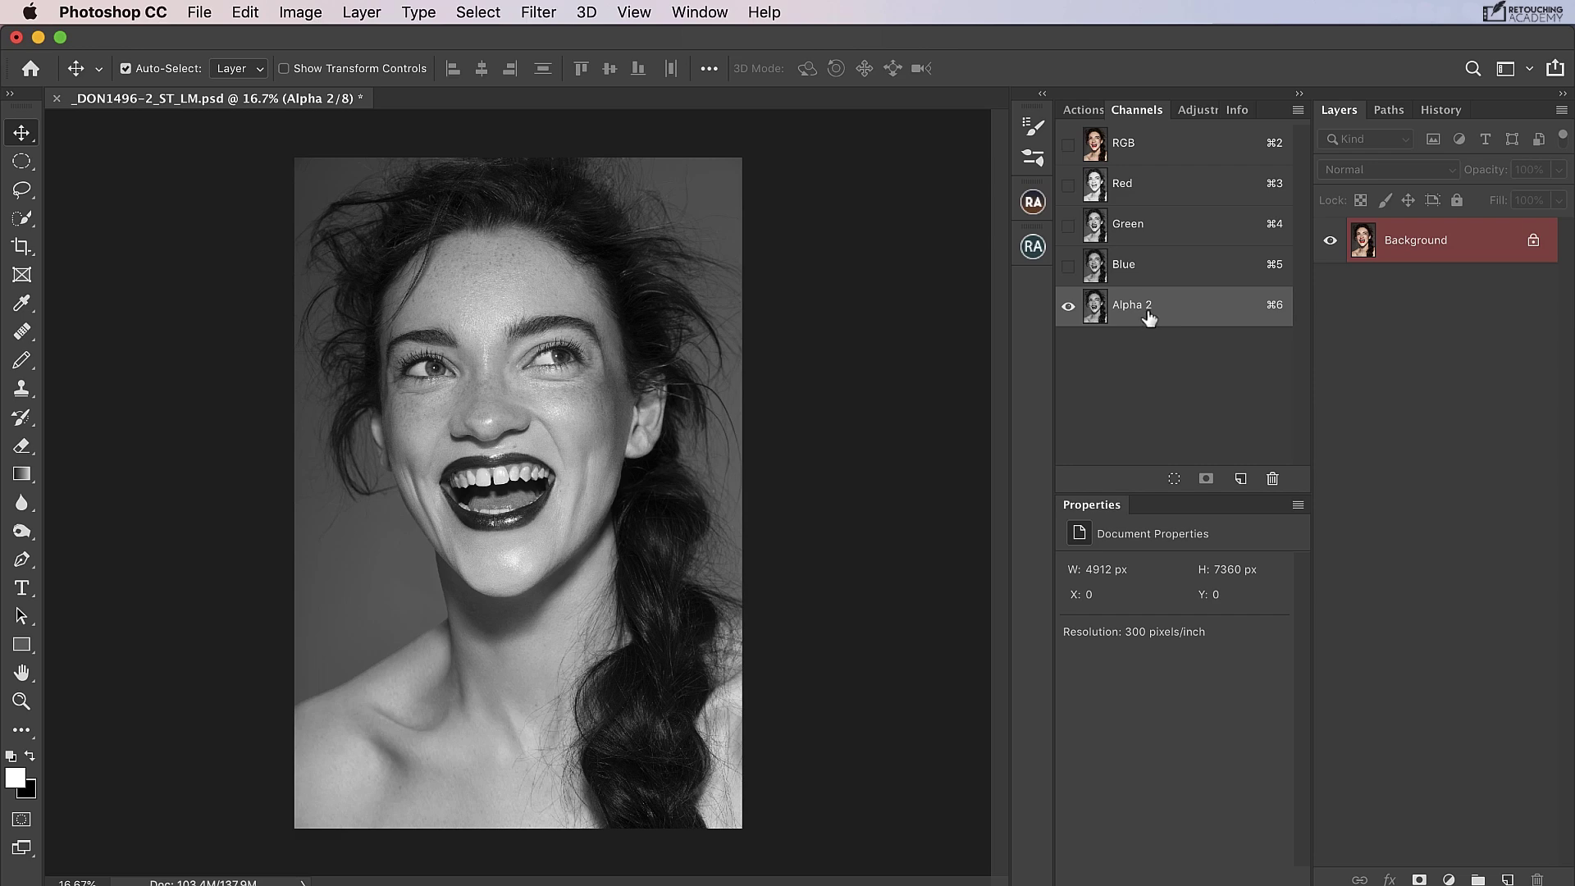
# Step: Rename the remaining alpha channel, made from the Blue channel, as HL
pyautogui.doubleClick(1135, 308)
pyautogui.press('BackSpace')
pyautogui.press('Return')
# Step: Duplicate the HL channel, invert the copy and rename it SHADOWS
pyautogui.moveTo(1188, 310); pyautogui.dragTo(1239, 476)
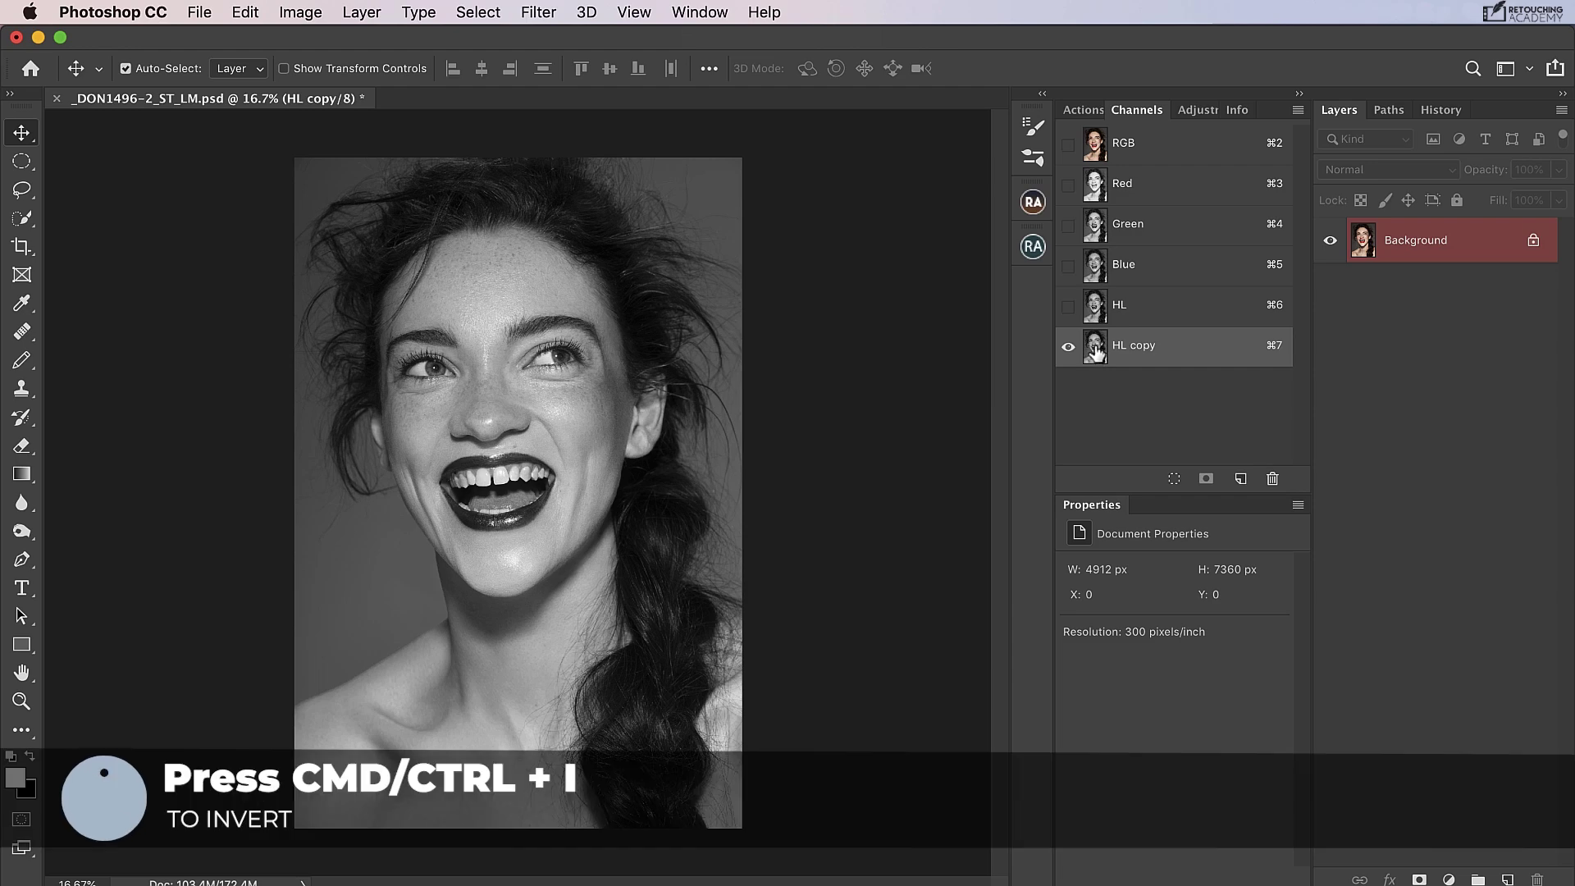
pyautogui.press('super+i')
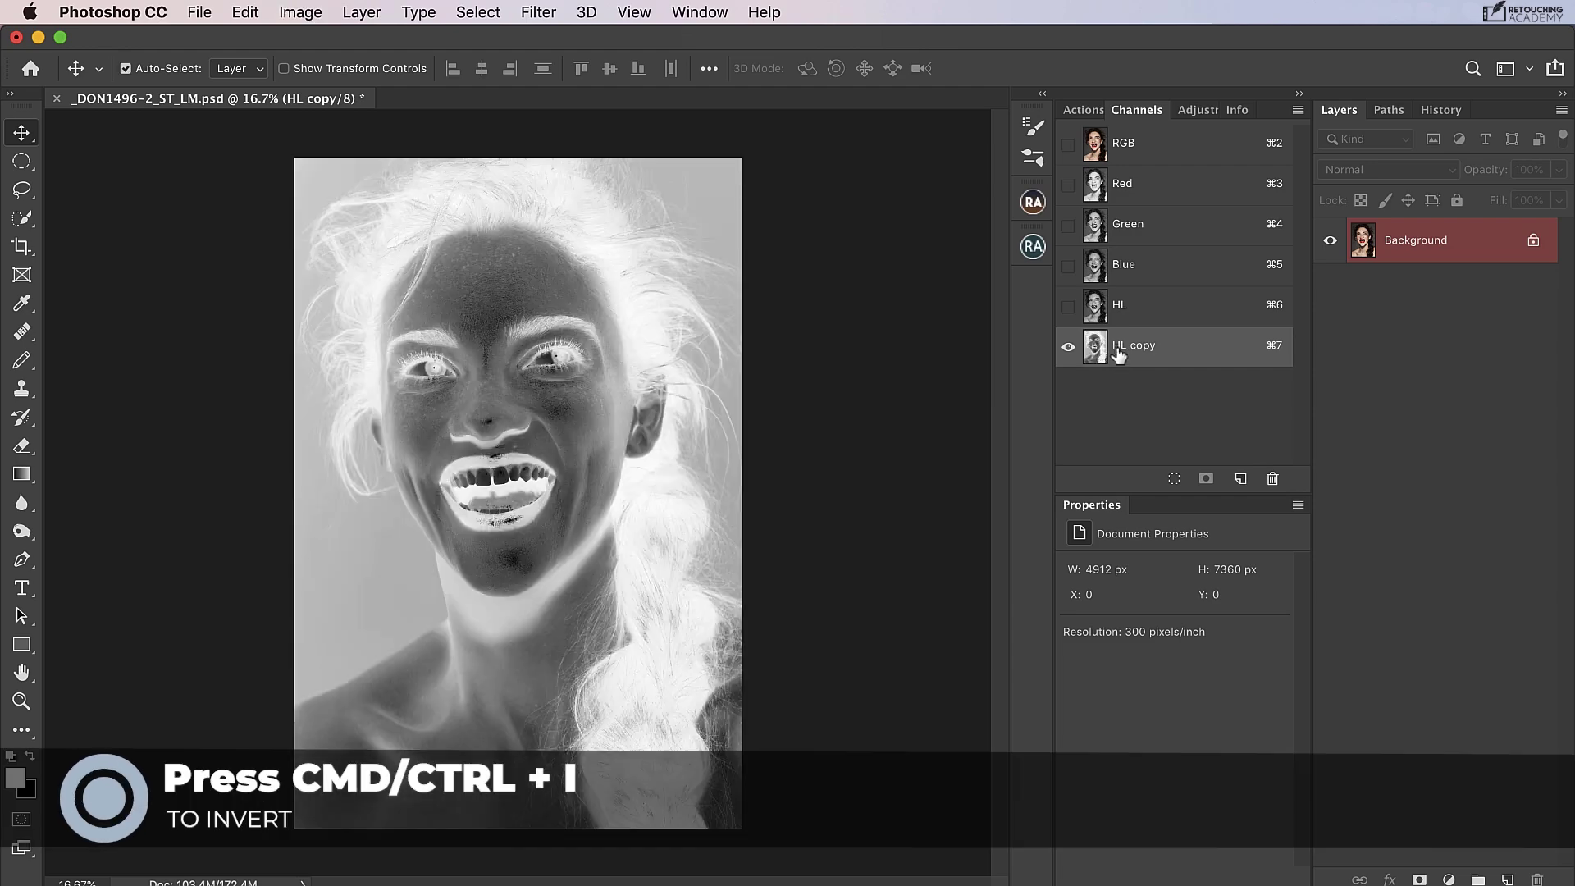
pyautogui.doubleClick(1163, 343)
pyautogui.press('BackSpace')
pyautogui.write('SHADOWS')
pyautogui.press('Return')
# Step: Intersect the HL selection with the SHADOWS channel and save the intersection as a new alpha channel
pyautogui.click(1148, 307)
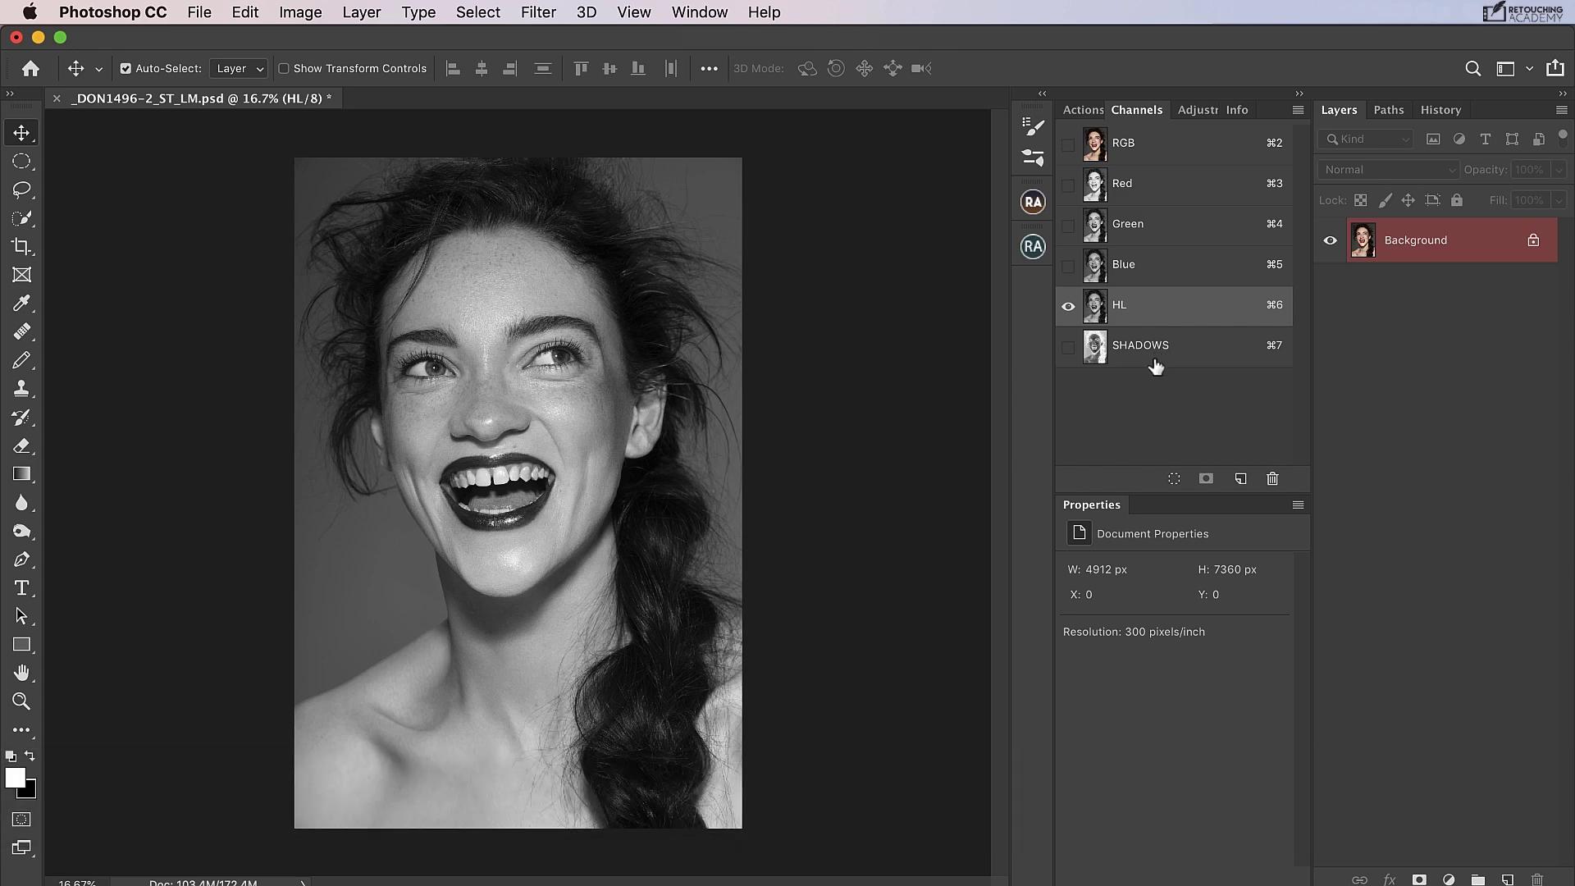
pyautogui.keyDown('super'); pyautogui.click(1096, 306); pyautogui.keyUp('super')
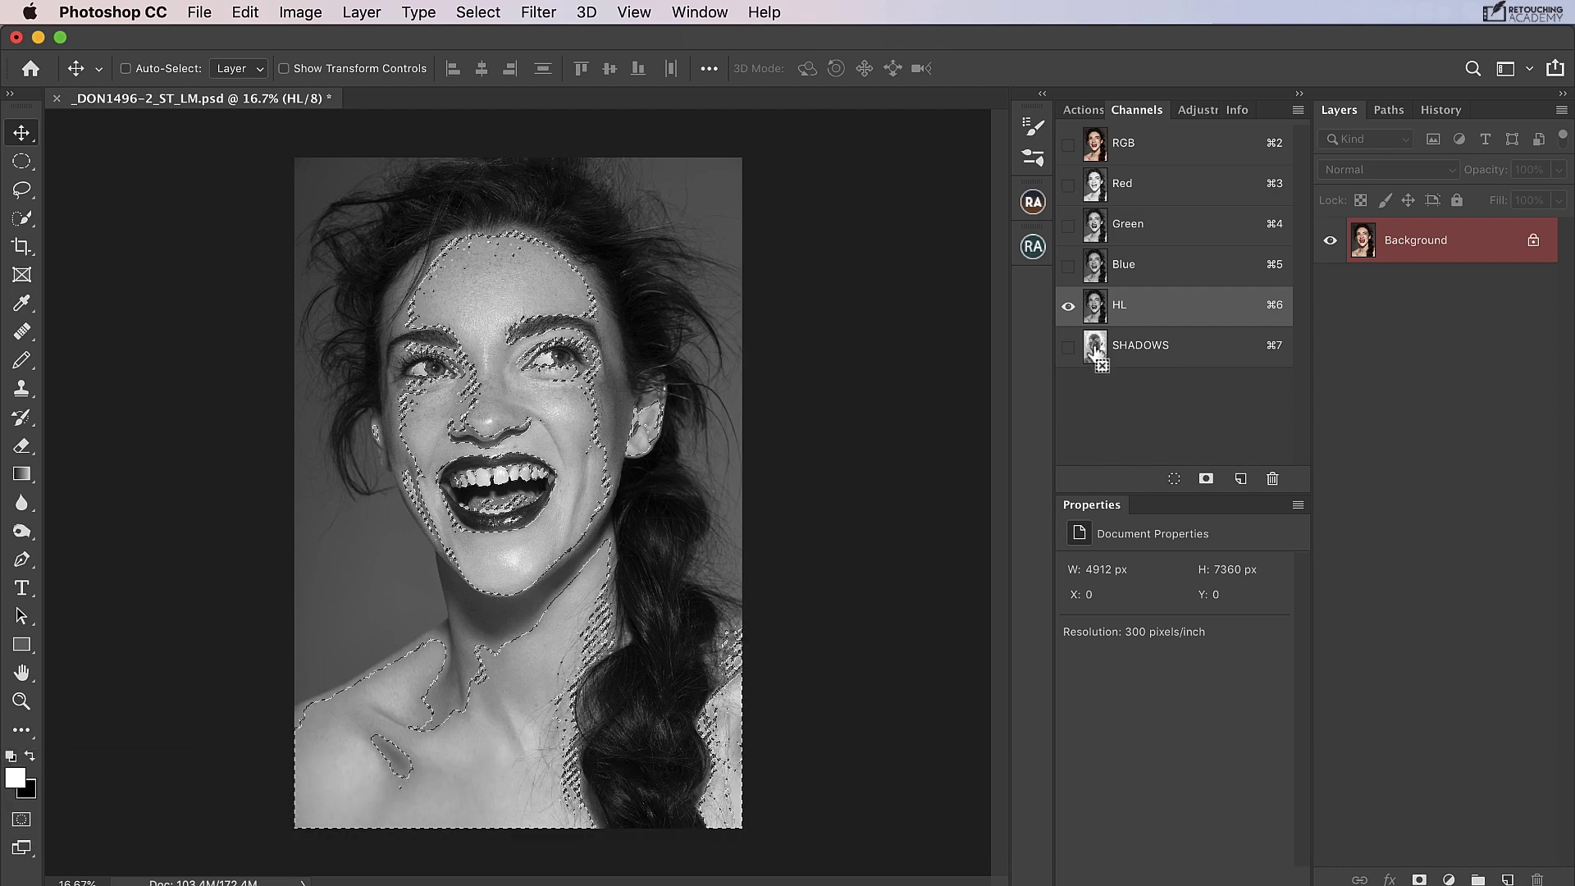
pyautogui.keyDown('alt'); pyautogui.keyDown('shift'); pyautogui.keyDown('super'); pyautogui.click(1096, 347); pyautogui.keyUp('super'); pyautogui.keyUp('shift'); pyautogui.keyUp('alt')
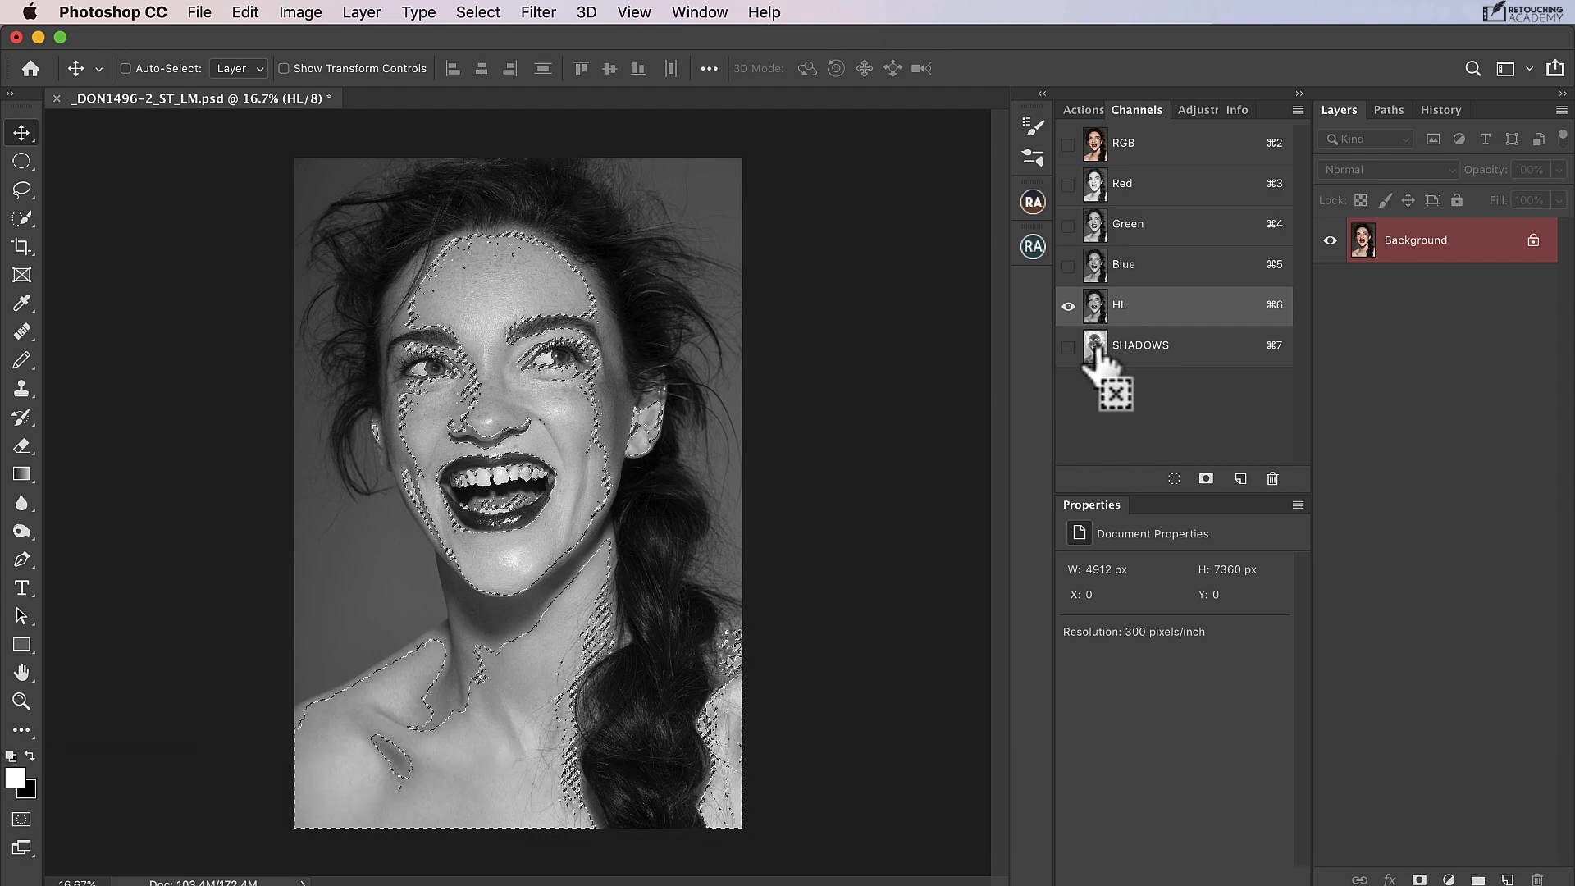
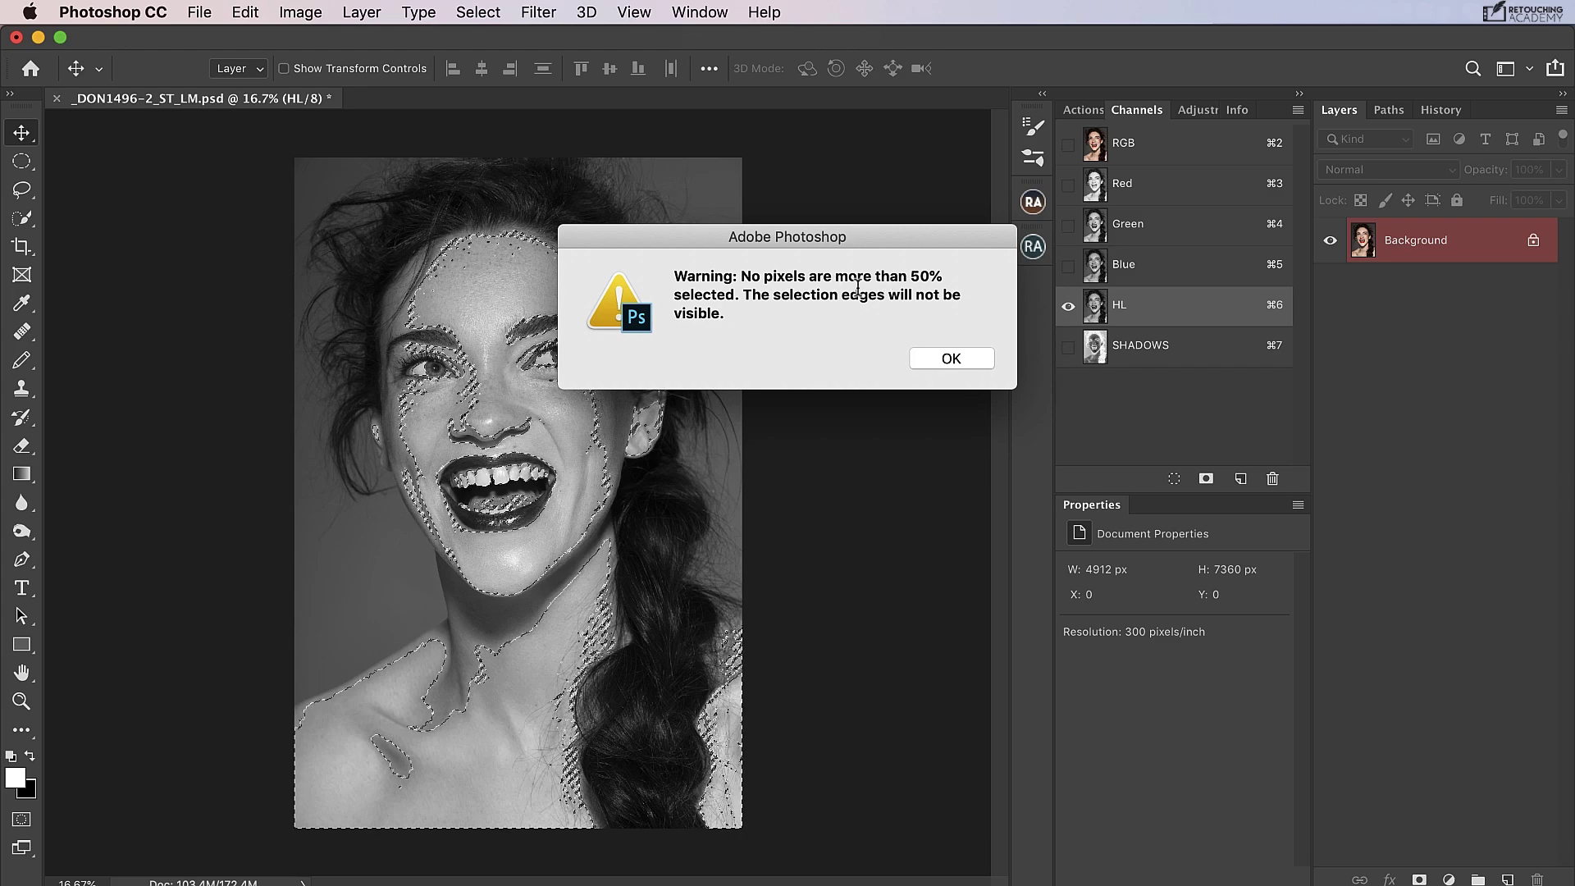
pyautogui.click(956, 357)
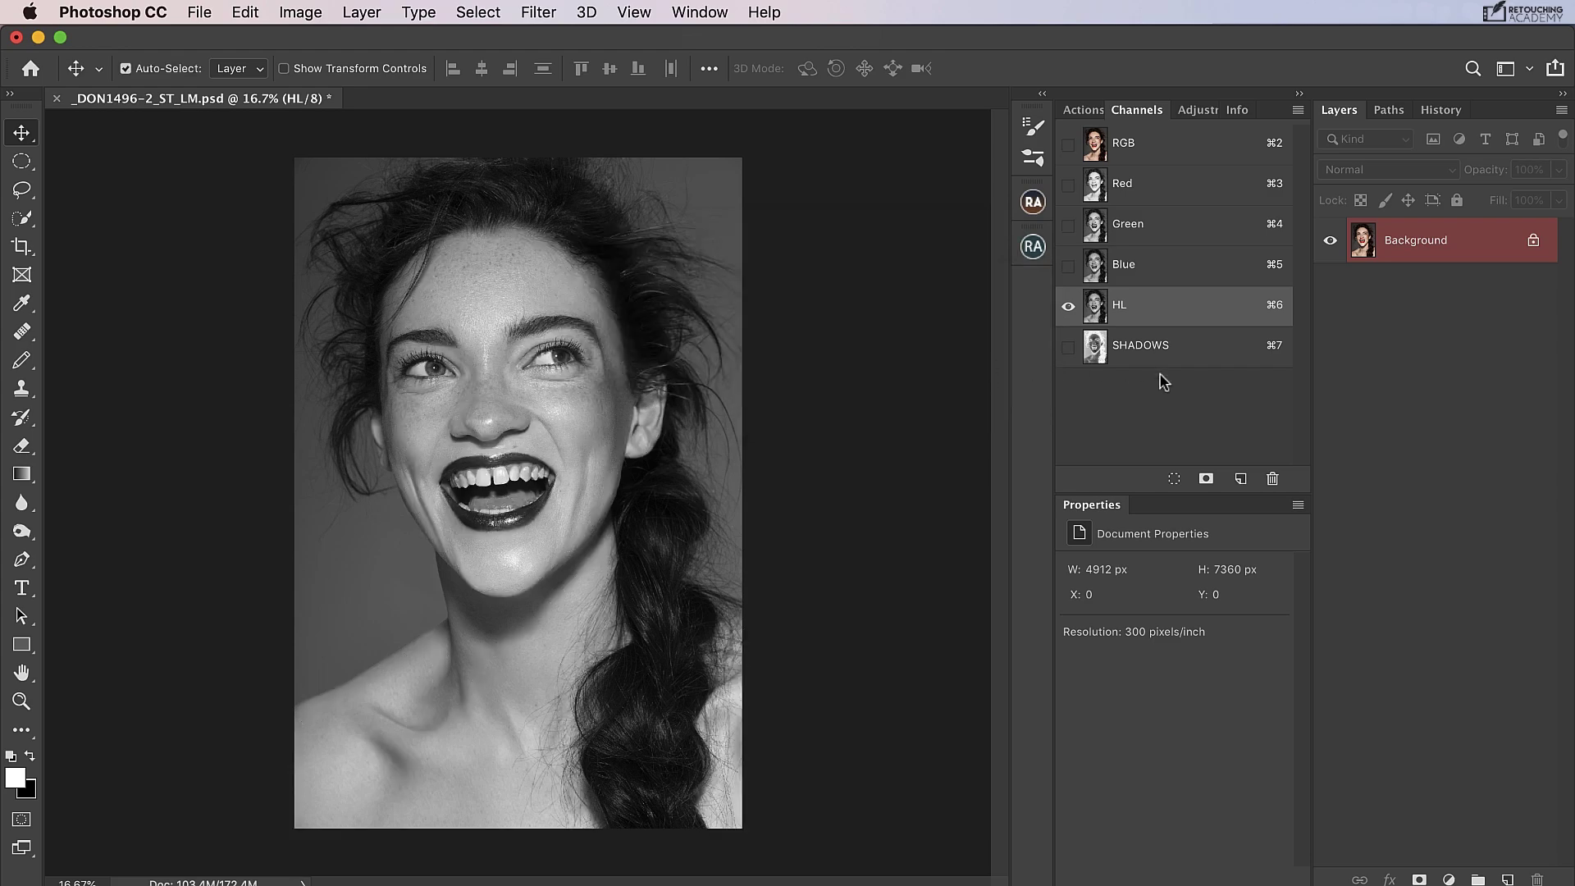
pyautogui.click(1205, 478)
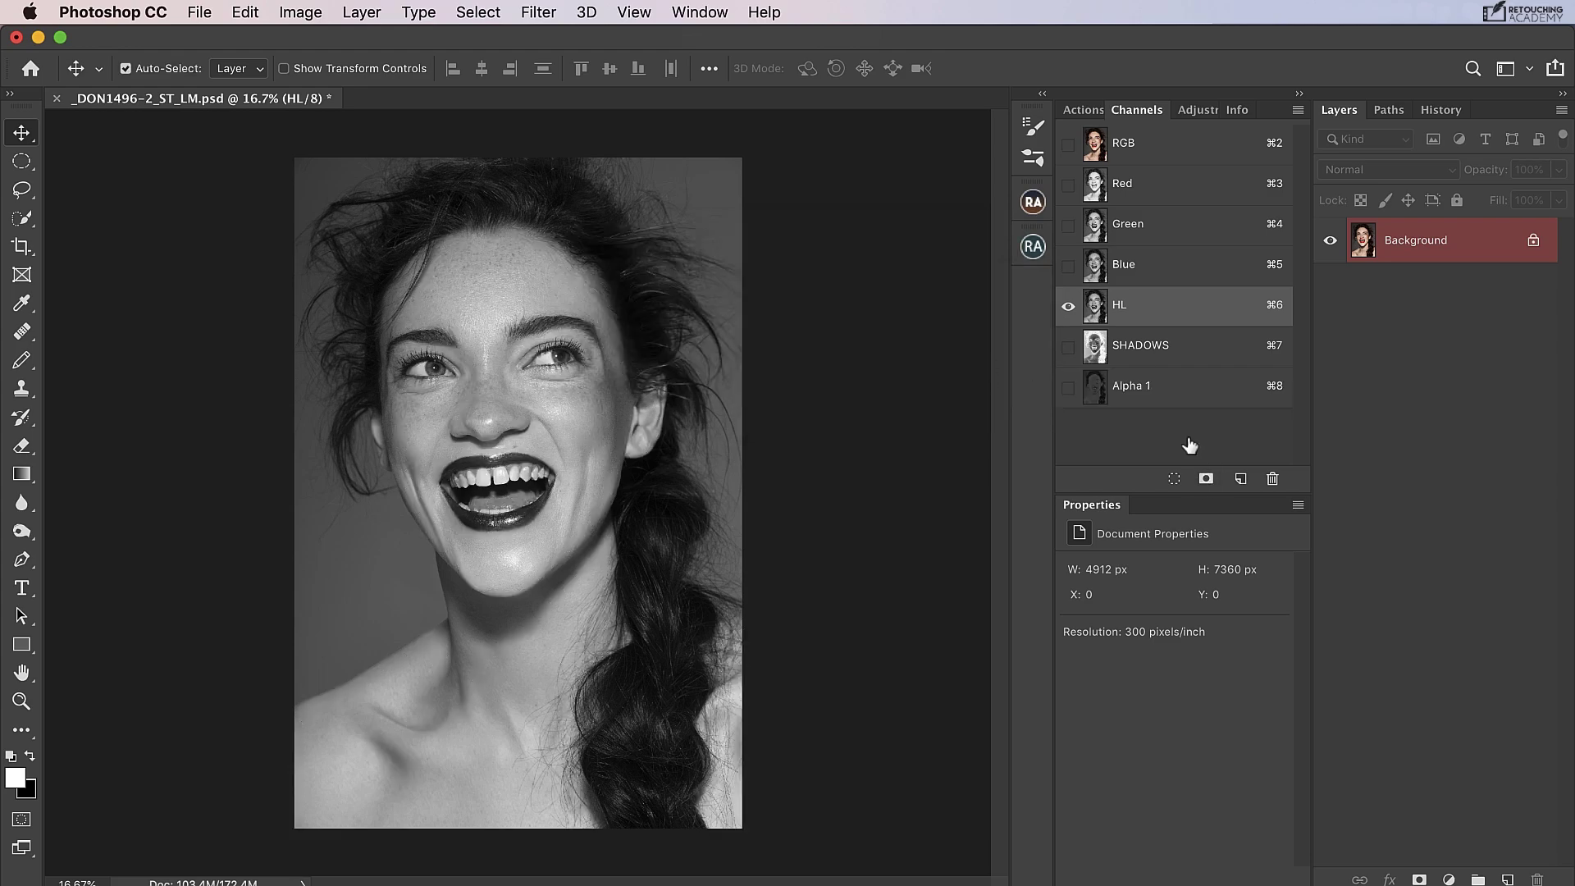
pyautogui.click(1189, 391)
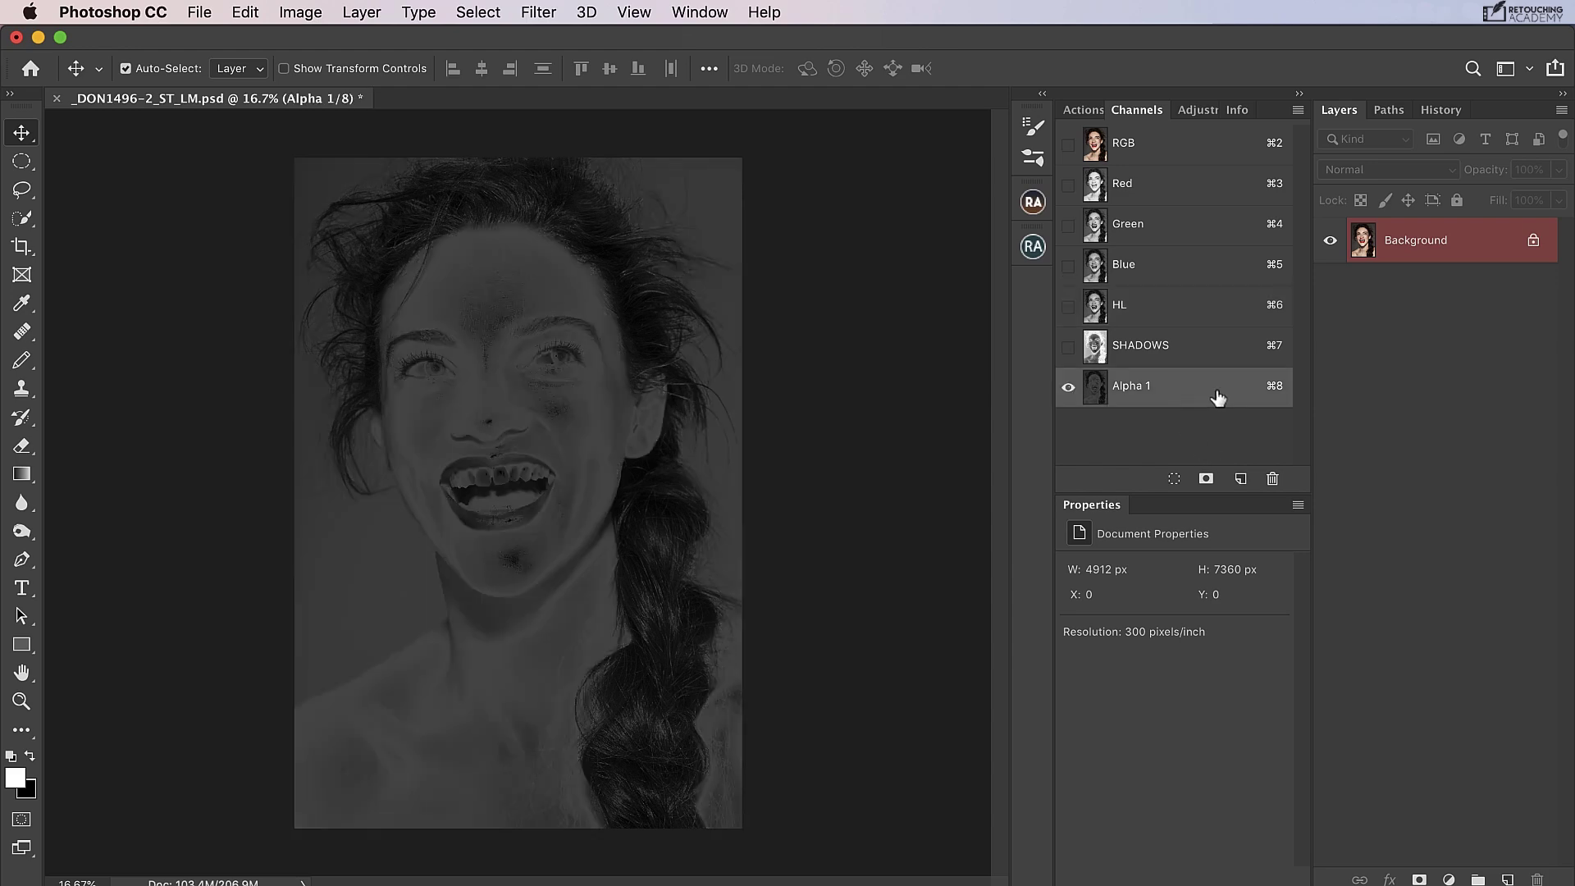
# Step: Rename the new intersection channel MIDS and place it between HL and SHADOWS
pyautogui.doubleClick(1139, 387)
pyautogui.press('BackSpace')
pyautogui.press('Return')
pyautogui.moveTo(1212, 390); pyautogui.dragTo(1231, 350)
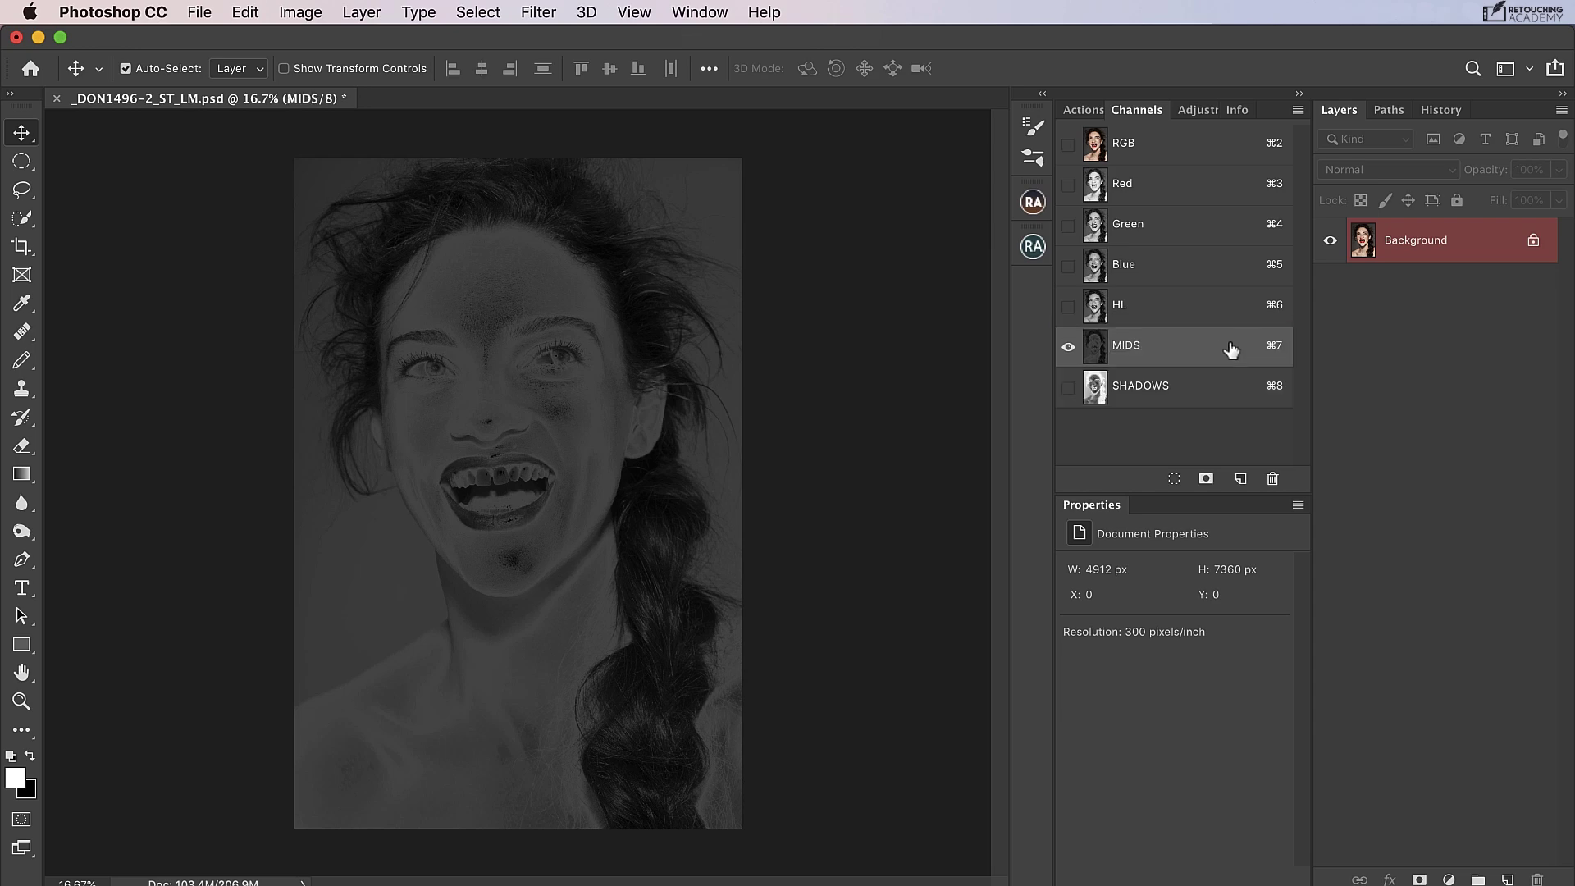
# Step: View the HL, MIDS and SHADOWS channels in turn to compare the masks
pyautogui.click(1190, 317)
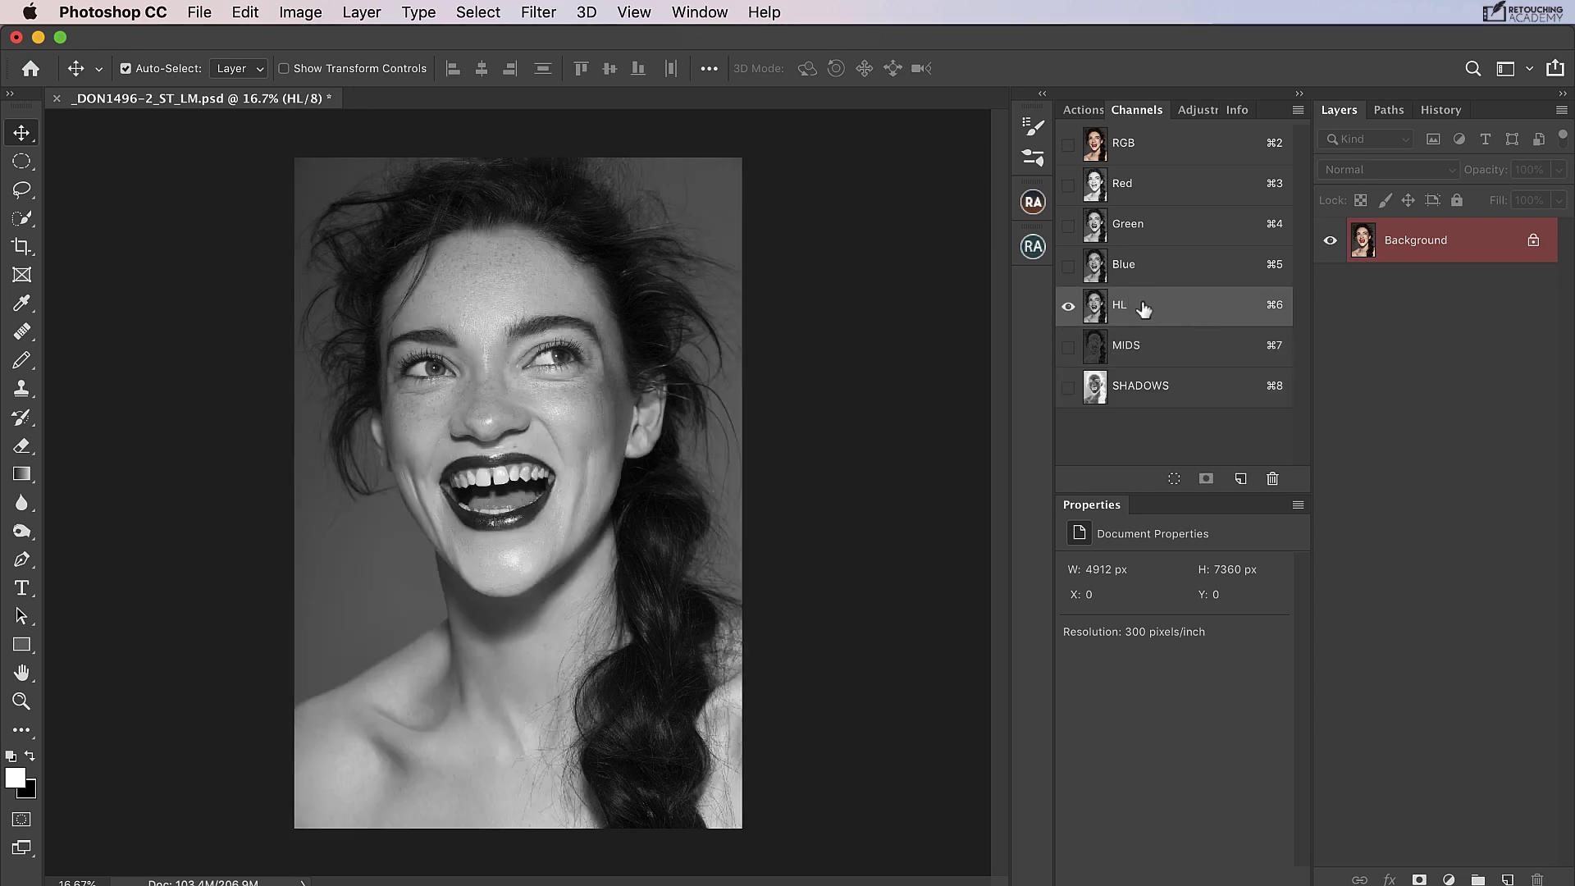
pyautogui.click(1150, 355)
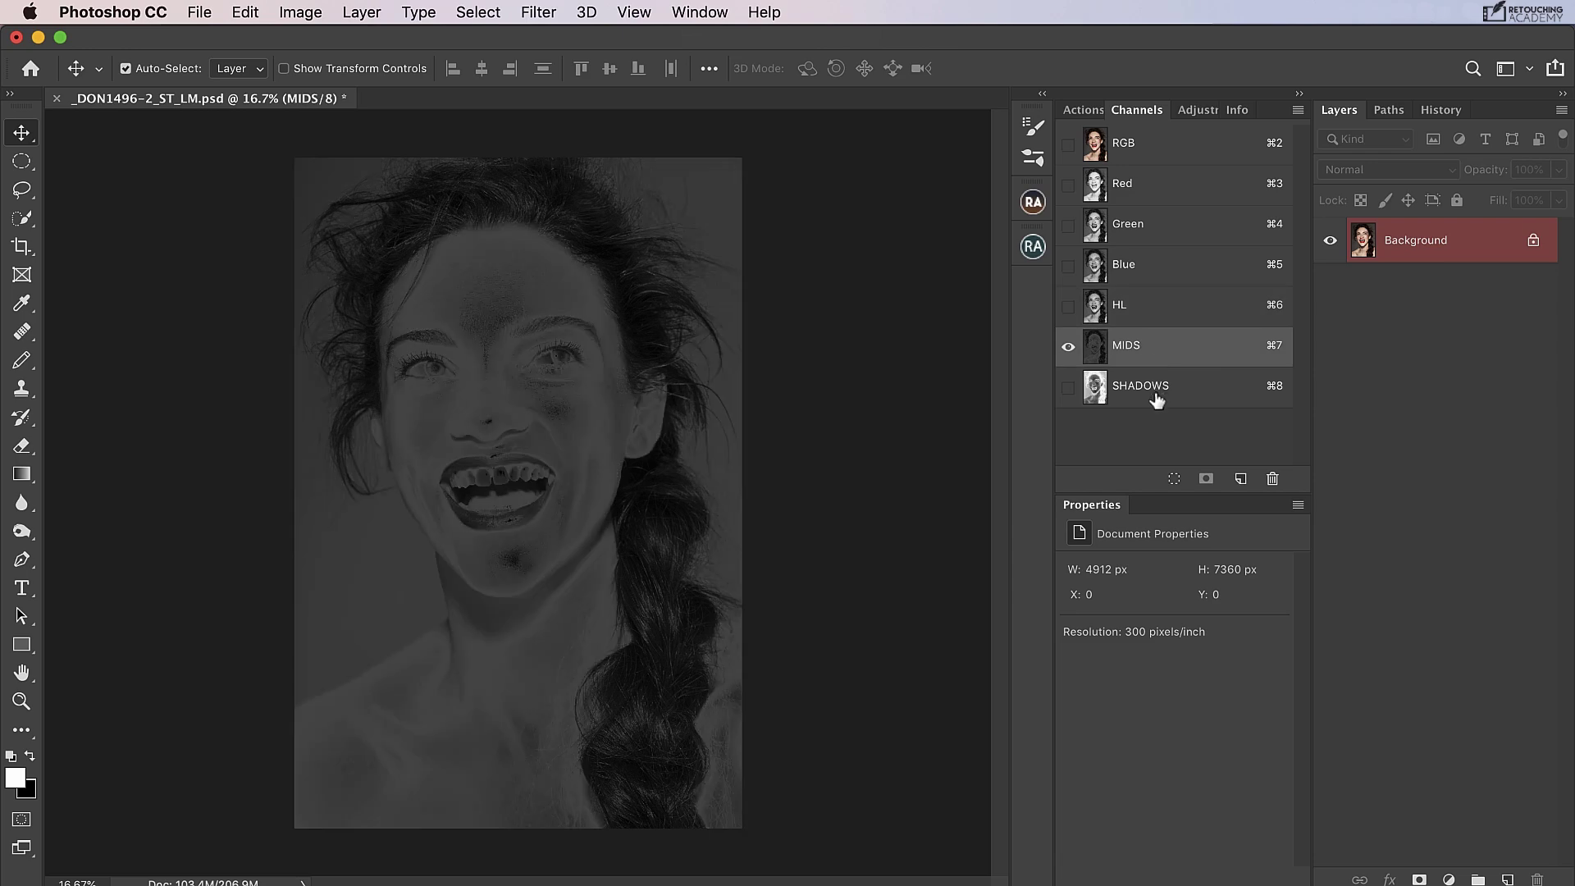
pyautogui.click(1156, 400)
# Step: Intersect the HL selection with HL itself, save it as a new alpha channel and deselect
pyautogui.click(1164, 324)
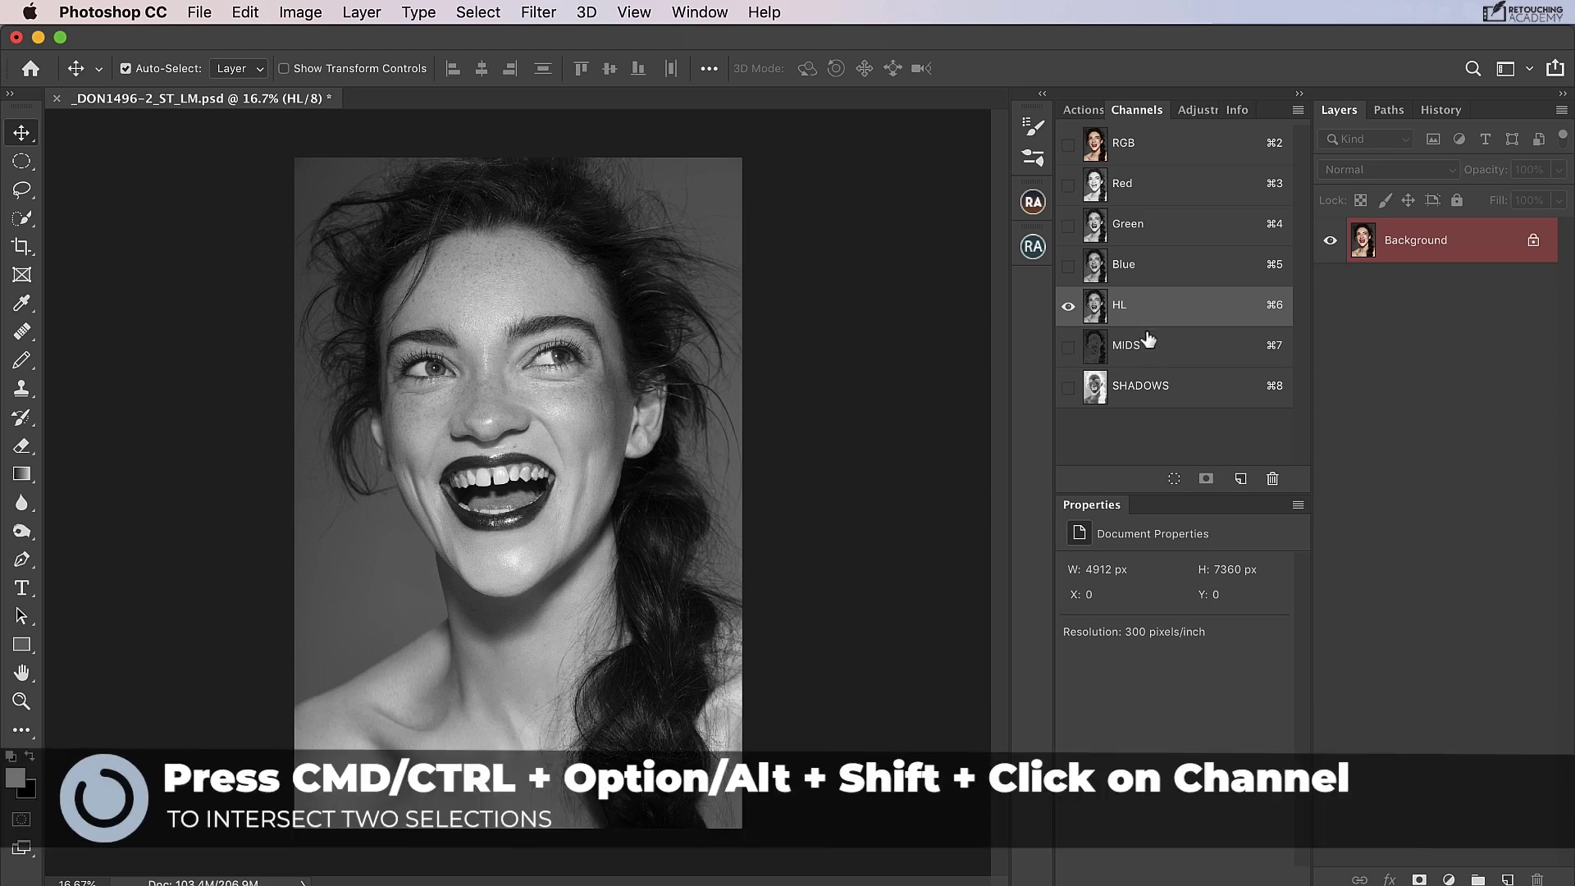
pyautogui.keyDown('super'); pyautogui.click(1107, 316); pyautogui.keyUp('super')
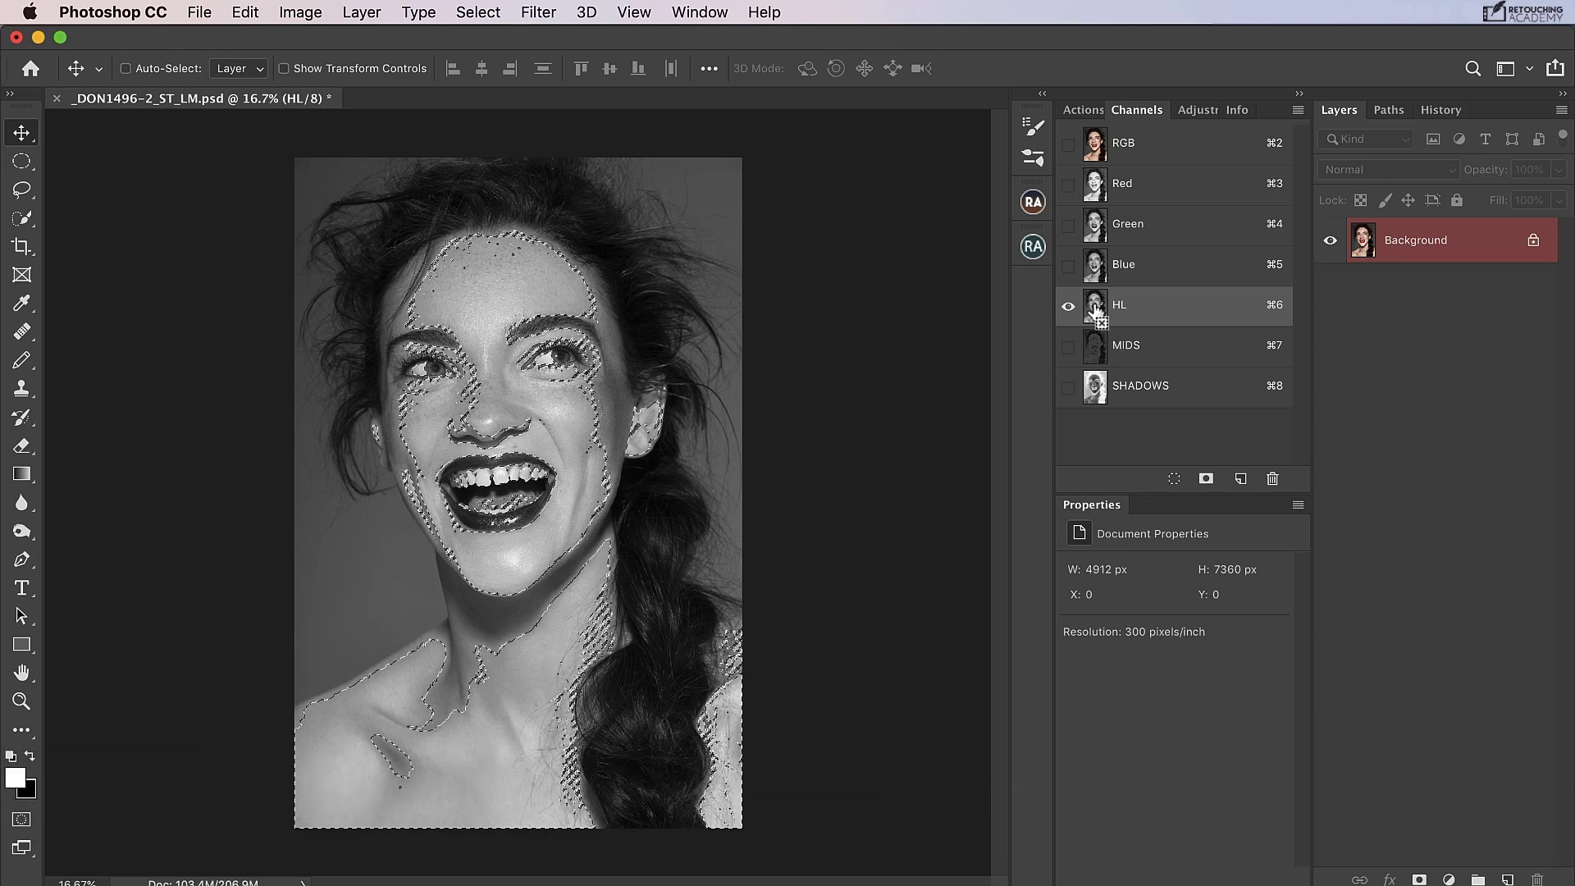
pyautogui.keyDown('alt'); pyautogui.keyDown('shift'); pyautogui.keyDown('super'); pyautogui.click(1096, 310); pyautogui.keyUp('super'); pyautogui.keyUp('shift'); pyautogui.keyUp('alt')
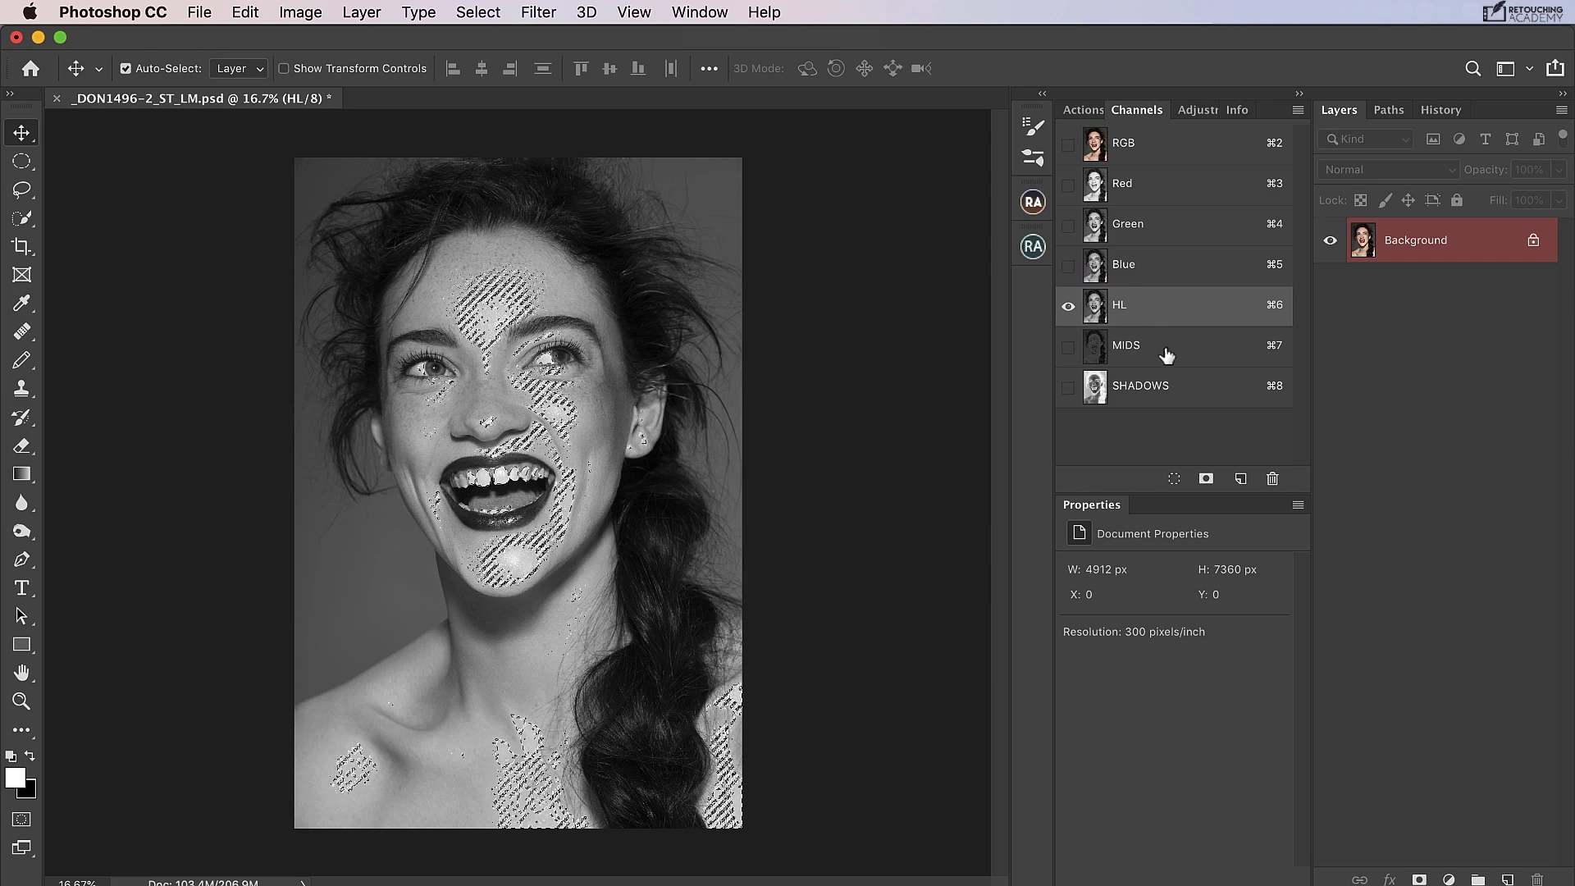
pyautogui.click(1203, 482)
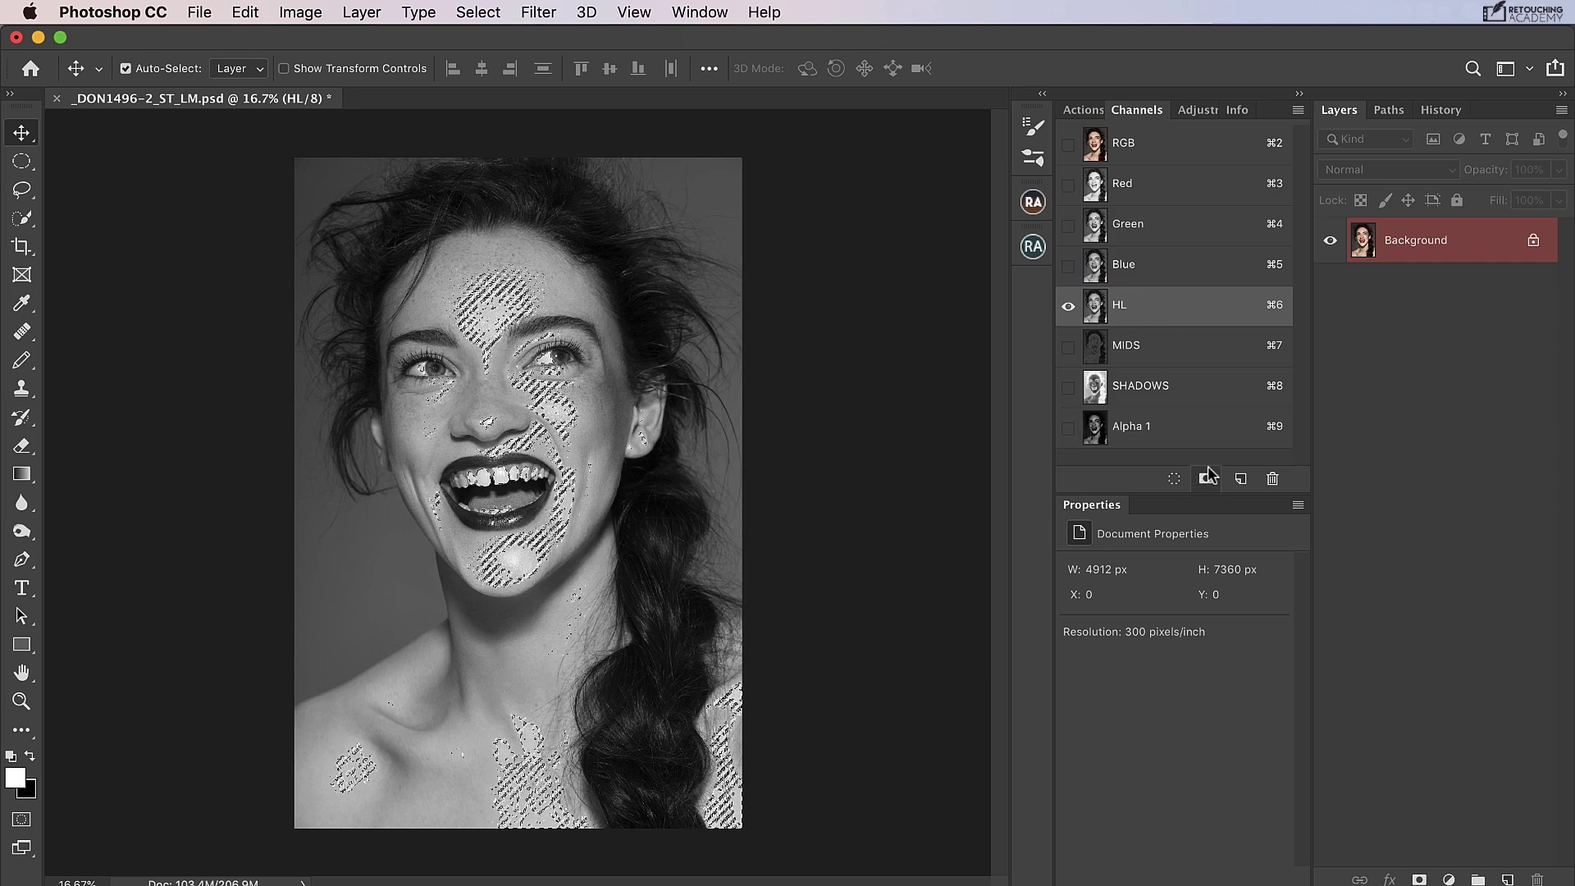
pyautogui.click(1143, 429)
pyautogui.press('super+d')
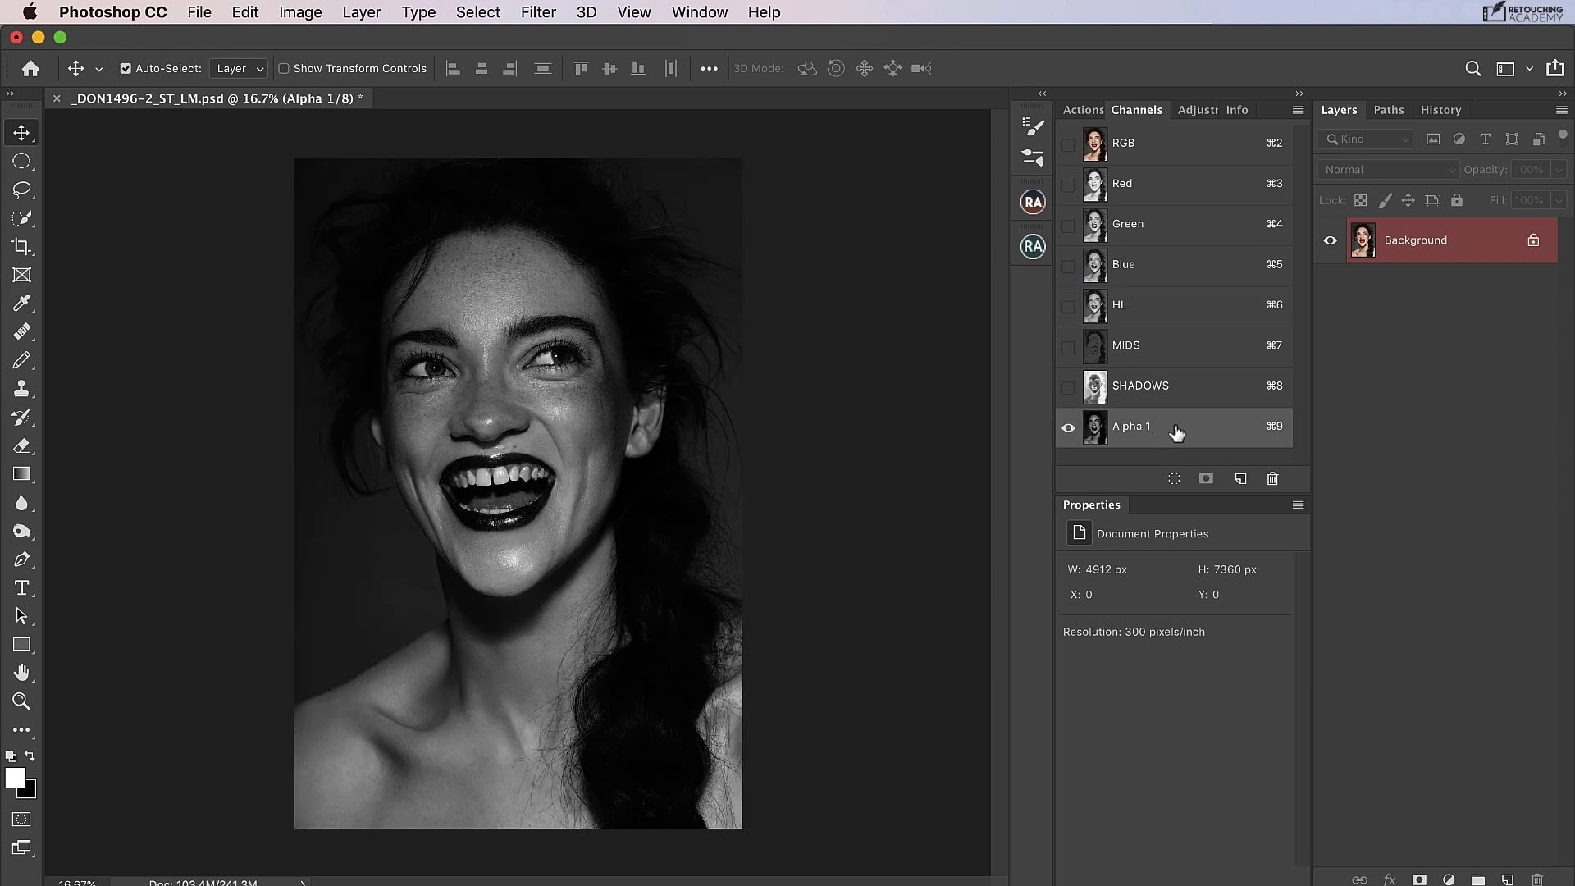
# Step: Move the new highlights channel directly above HL and rename it HL2
pyautogui.moveTo(1181, 429); pyautogui.dragTo(1163, 305)
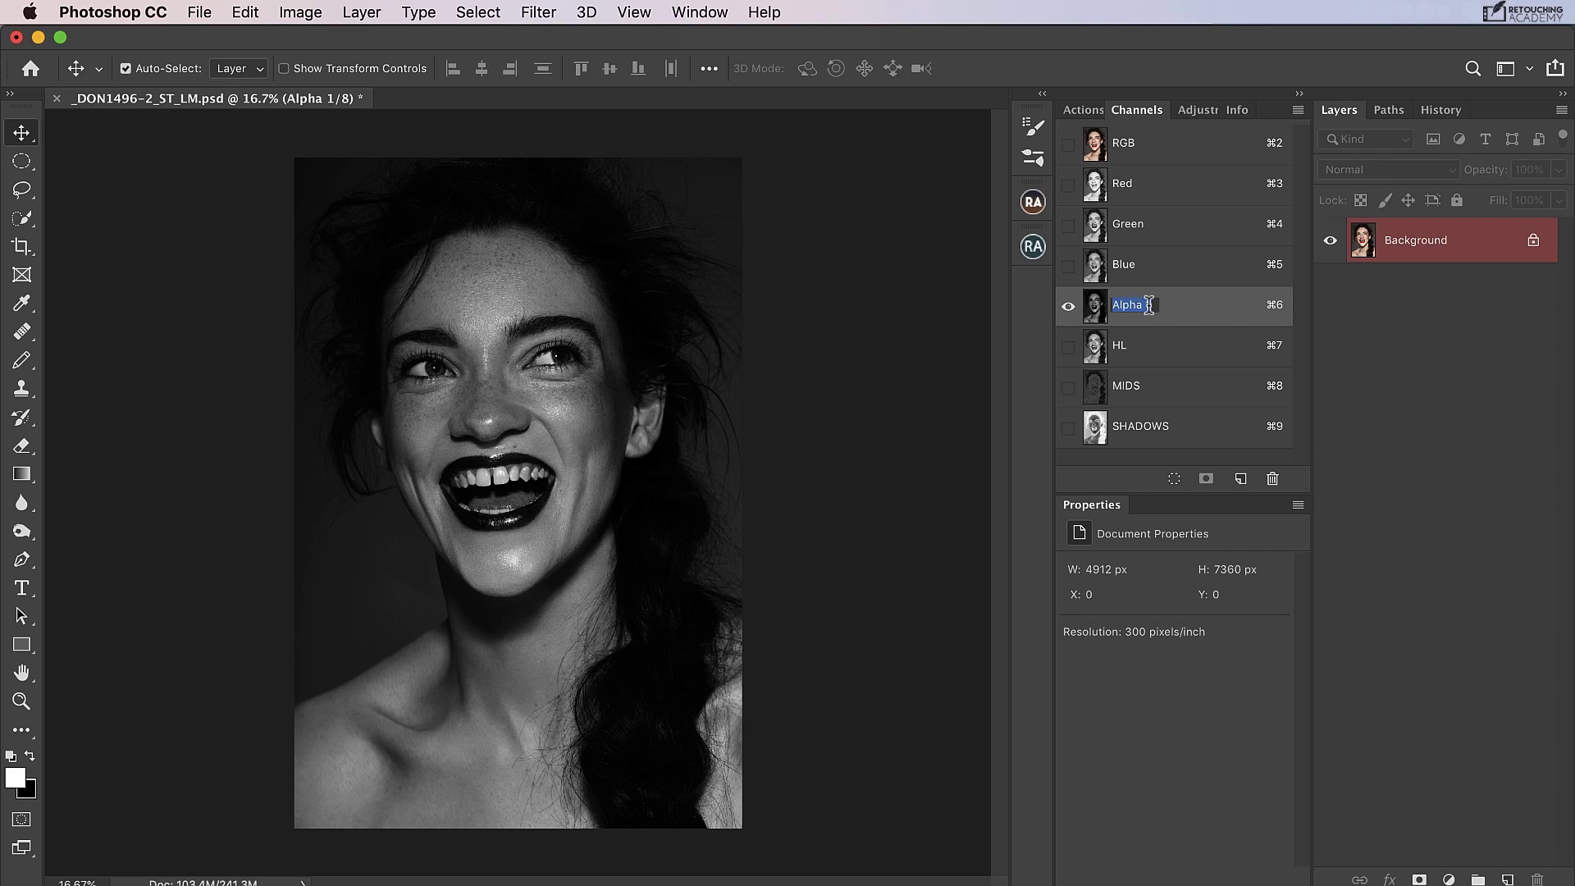
pyautogui.press('BackSpace')
pyautogui.write('HL2')
pyautogui.press('Return')
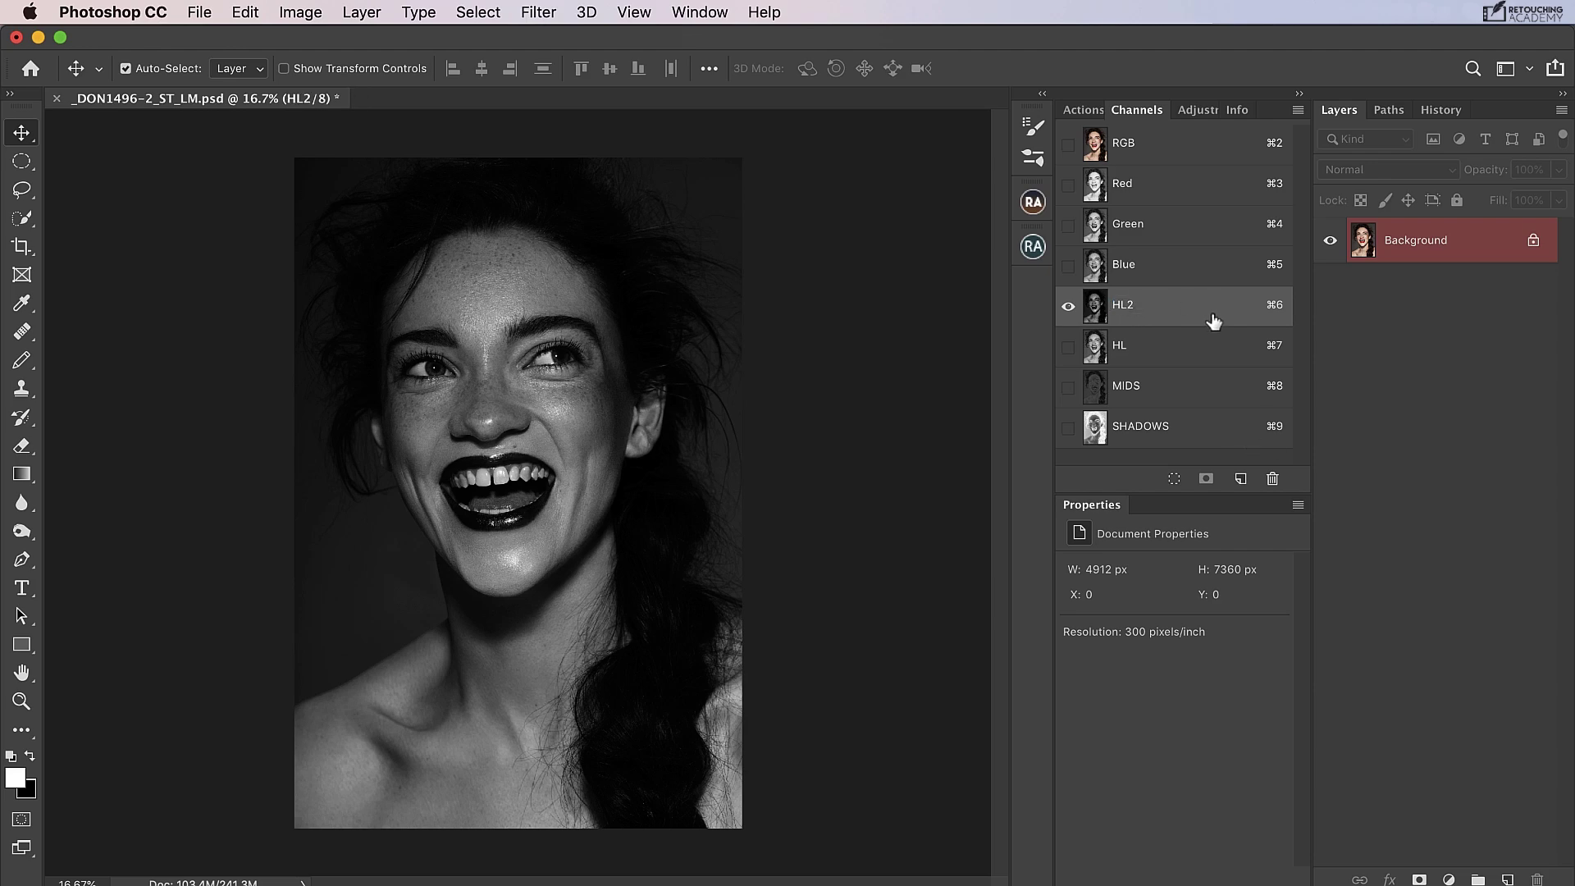
# Step: Save the intersection of the HL2 and HL selections as a new alpha channel placed directly above HL2
pyautogui.keyDown('super'); pyautogui.click(1101, 318); pyautogui.keyUp('super')
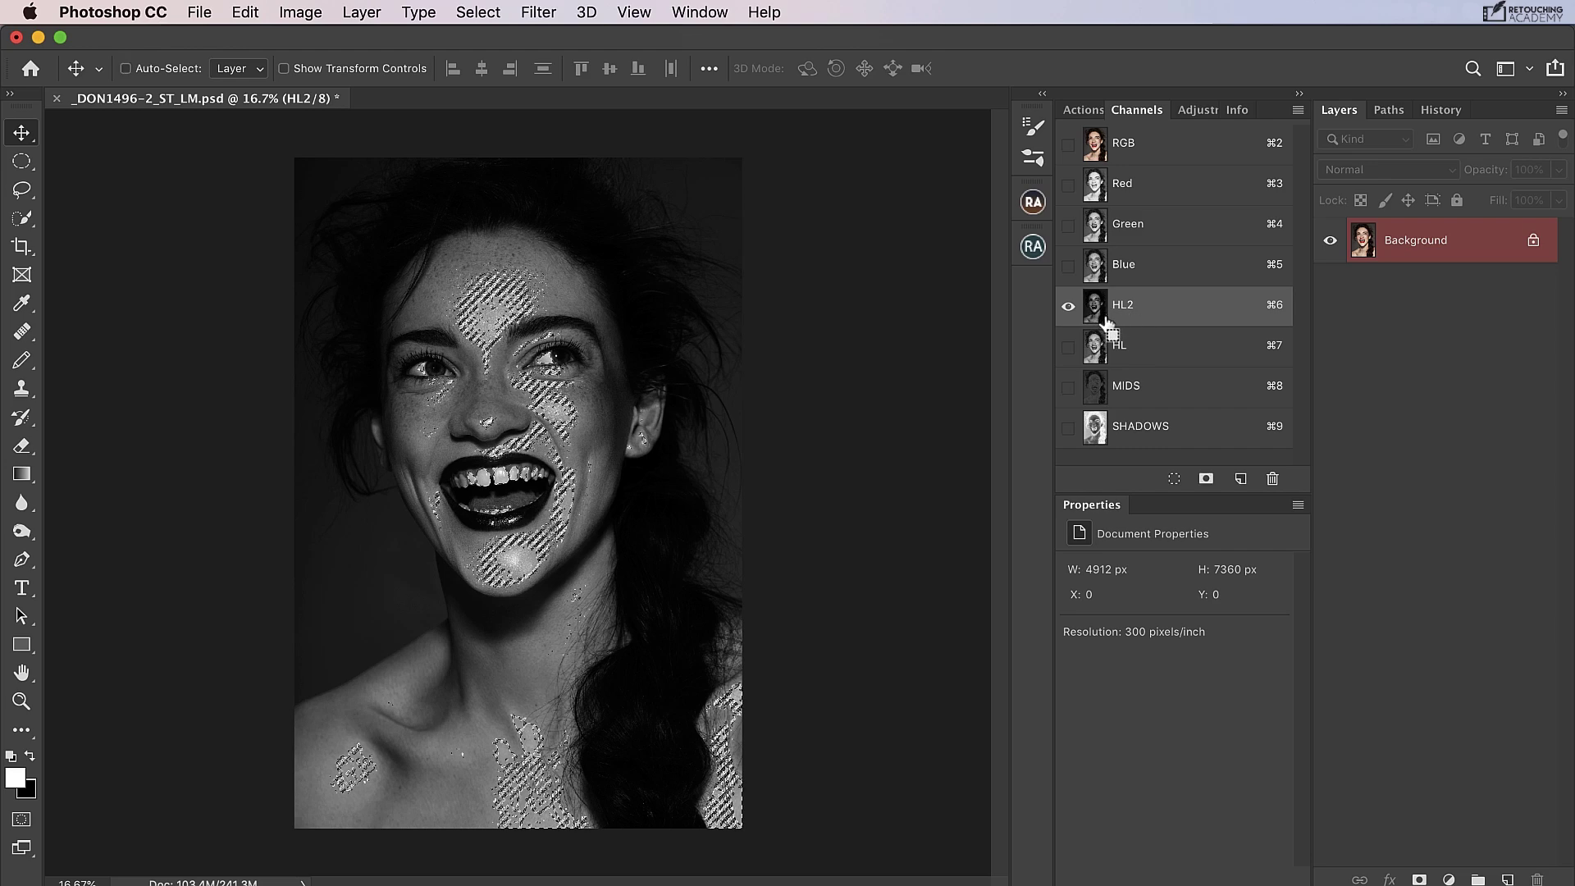
pyautogui.keyDown('alt'); pyautogui.keyDown('shift'); pyautogui.keyDown('super'); pyautogui.click(1099, 343); pyautogui.keyUp('super'); pyautogui.keyUp('shift'); pyautogui.keyUp('alt')
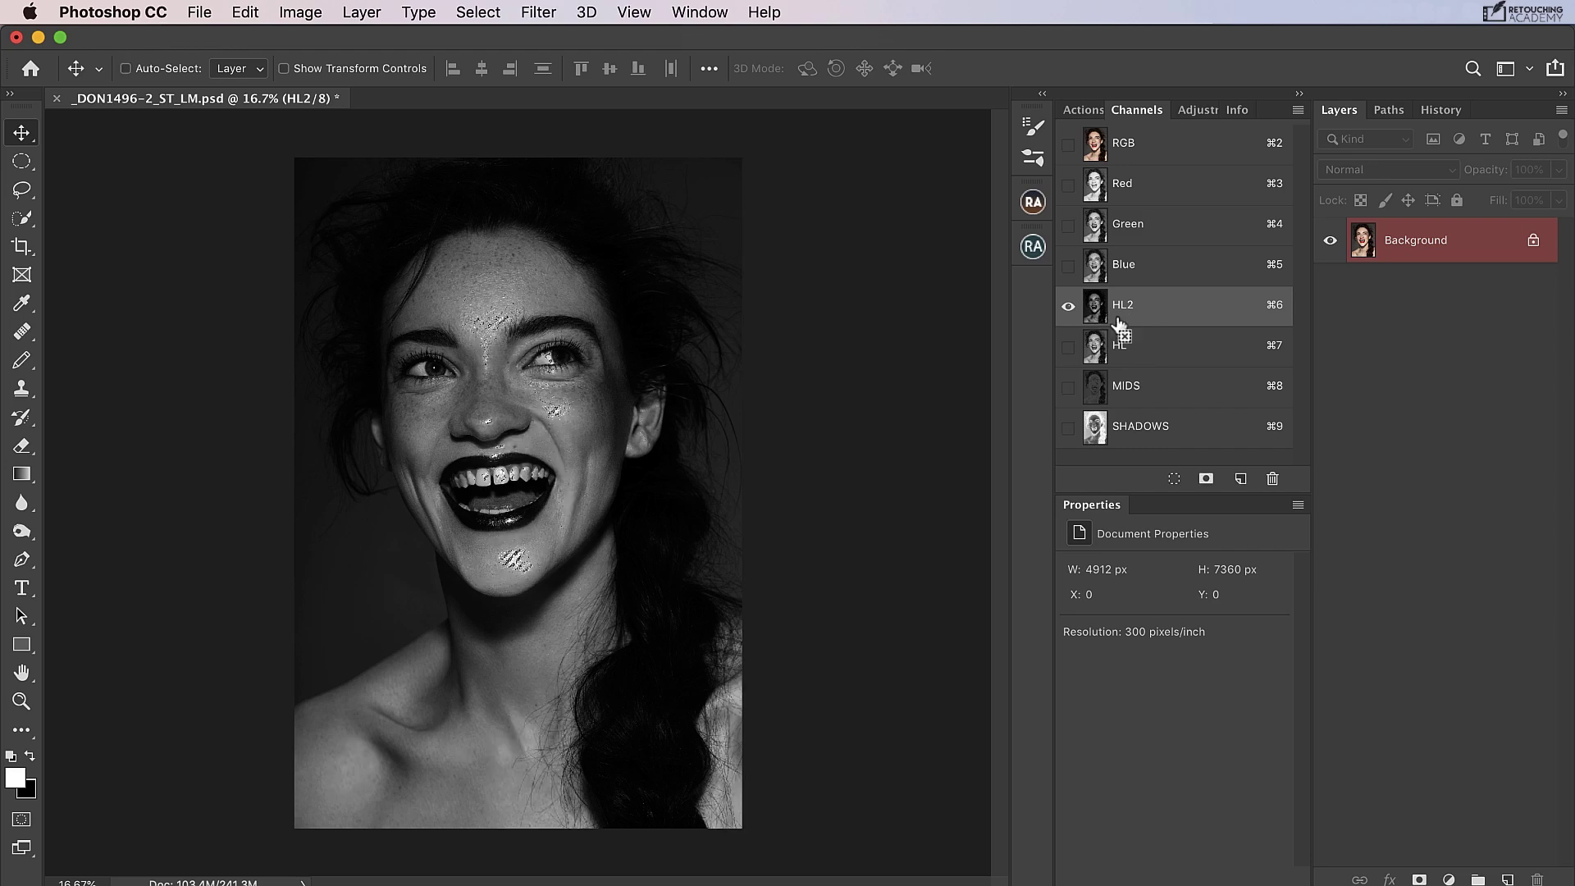
pyautogui.click(1241, 480)
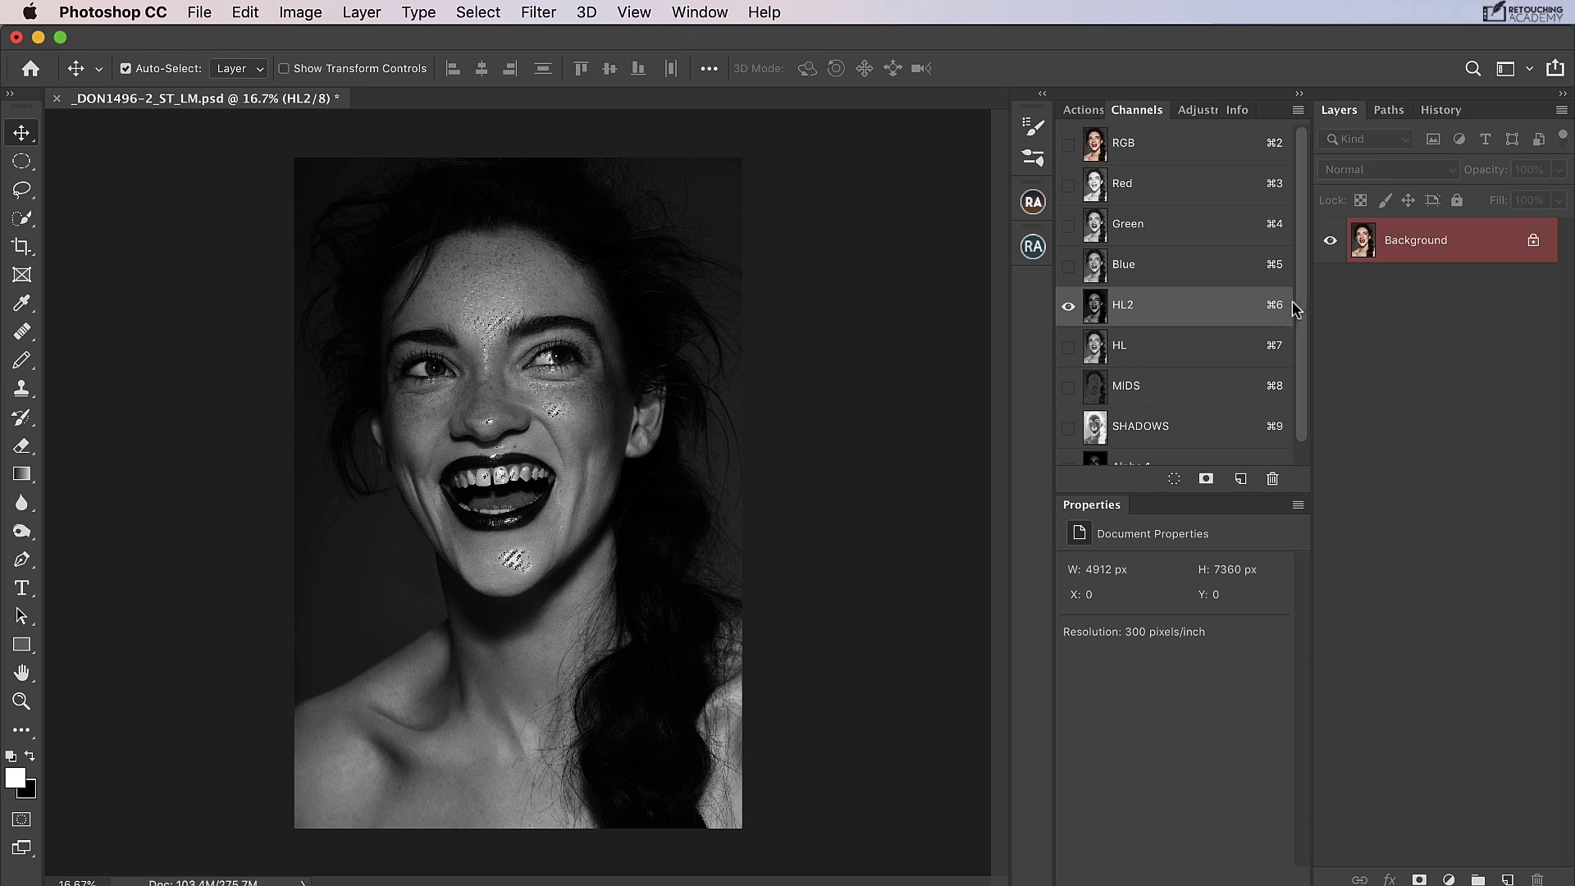
pyautogui.click(1236, 450)
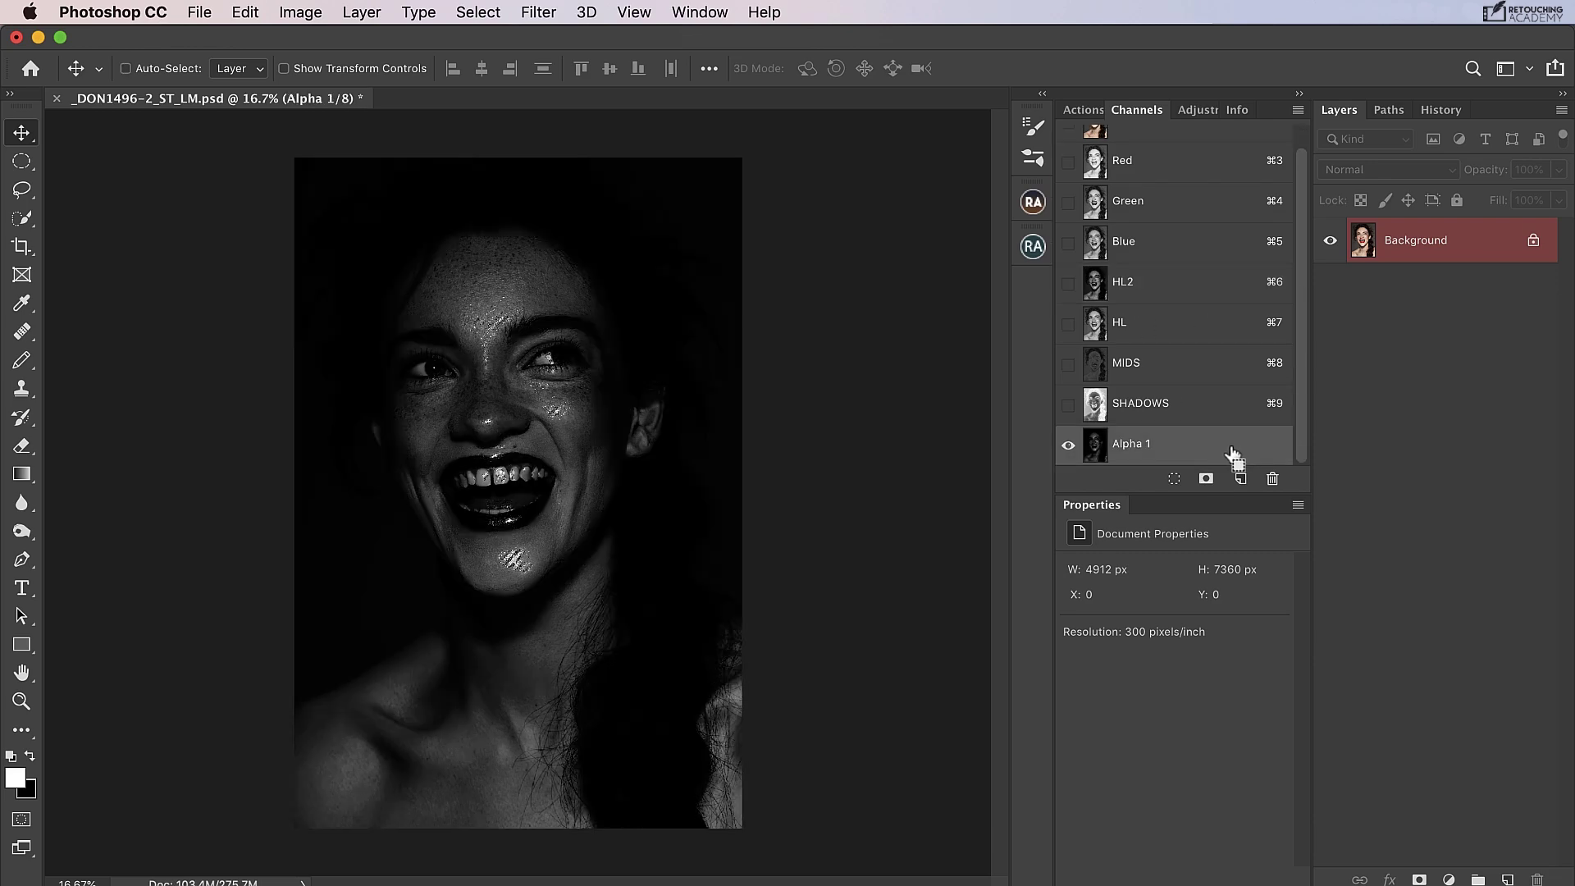
pyautogui.moveTo(1195, 454); pyautogui.dragTo(1186, 272)
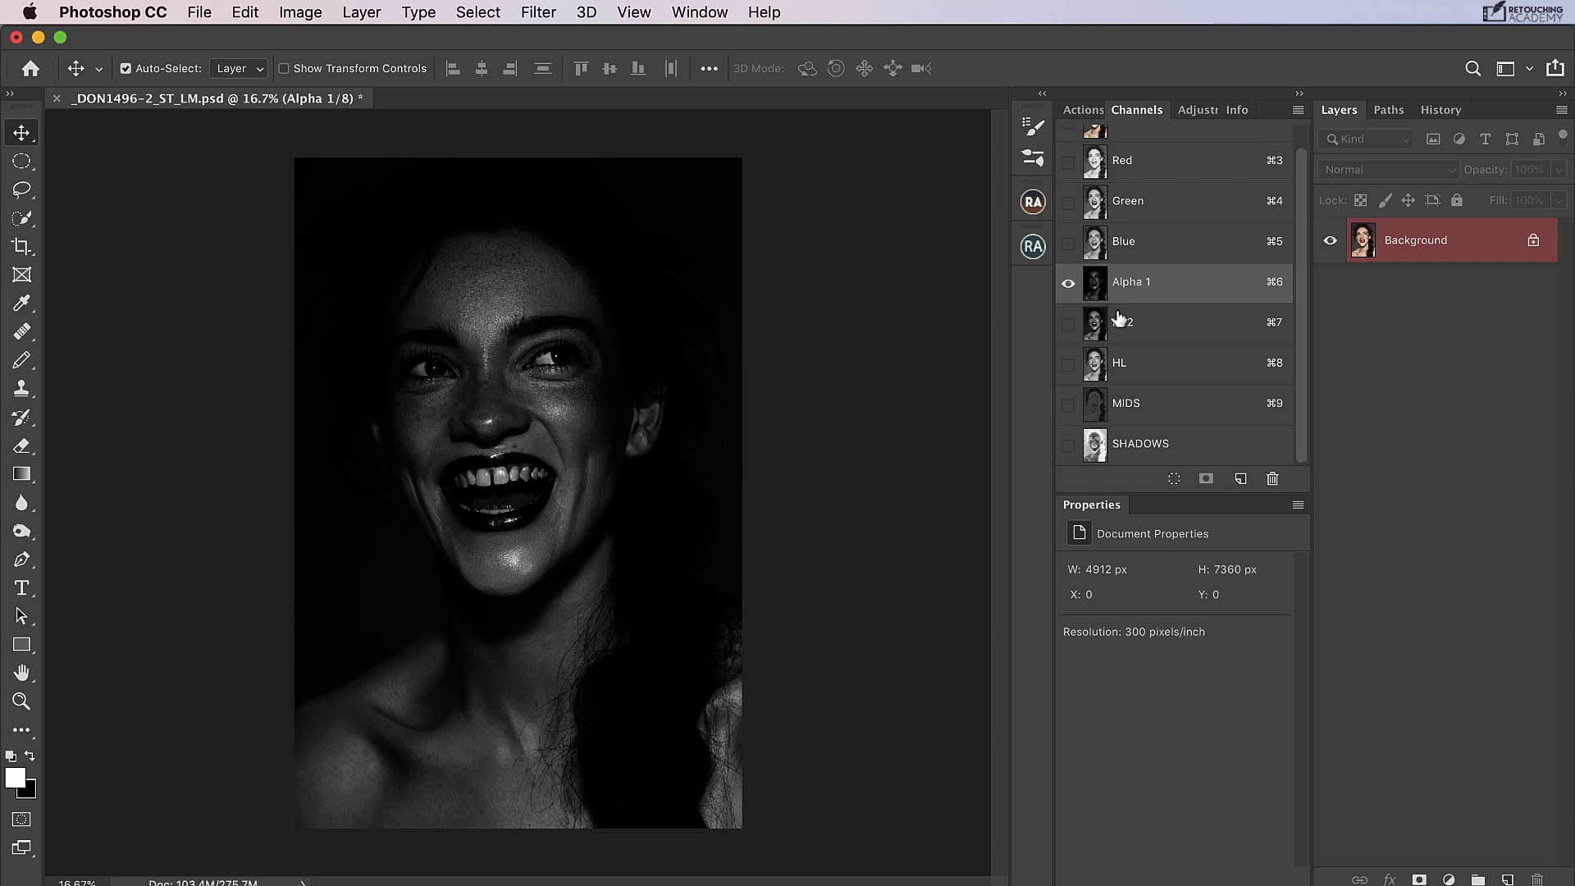
# Step: Rename the new highlights channel directly above HL2 as HL3
pyautogui.doubleClick(1129, 282)
pyautogui.press('BackSpace')
pyautogui.write('HL3')
pyautogui.press('Return')
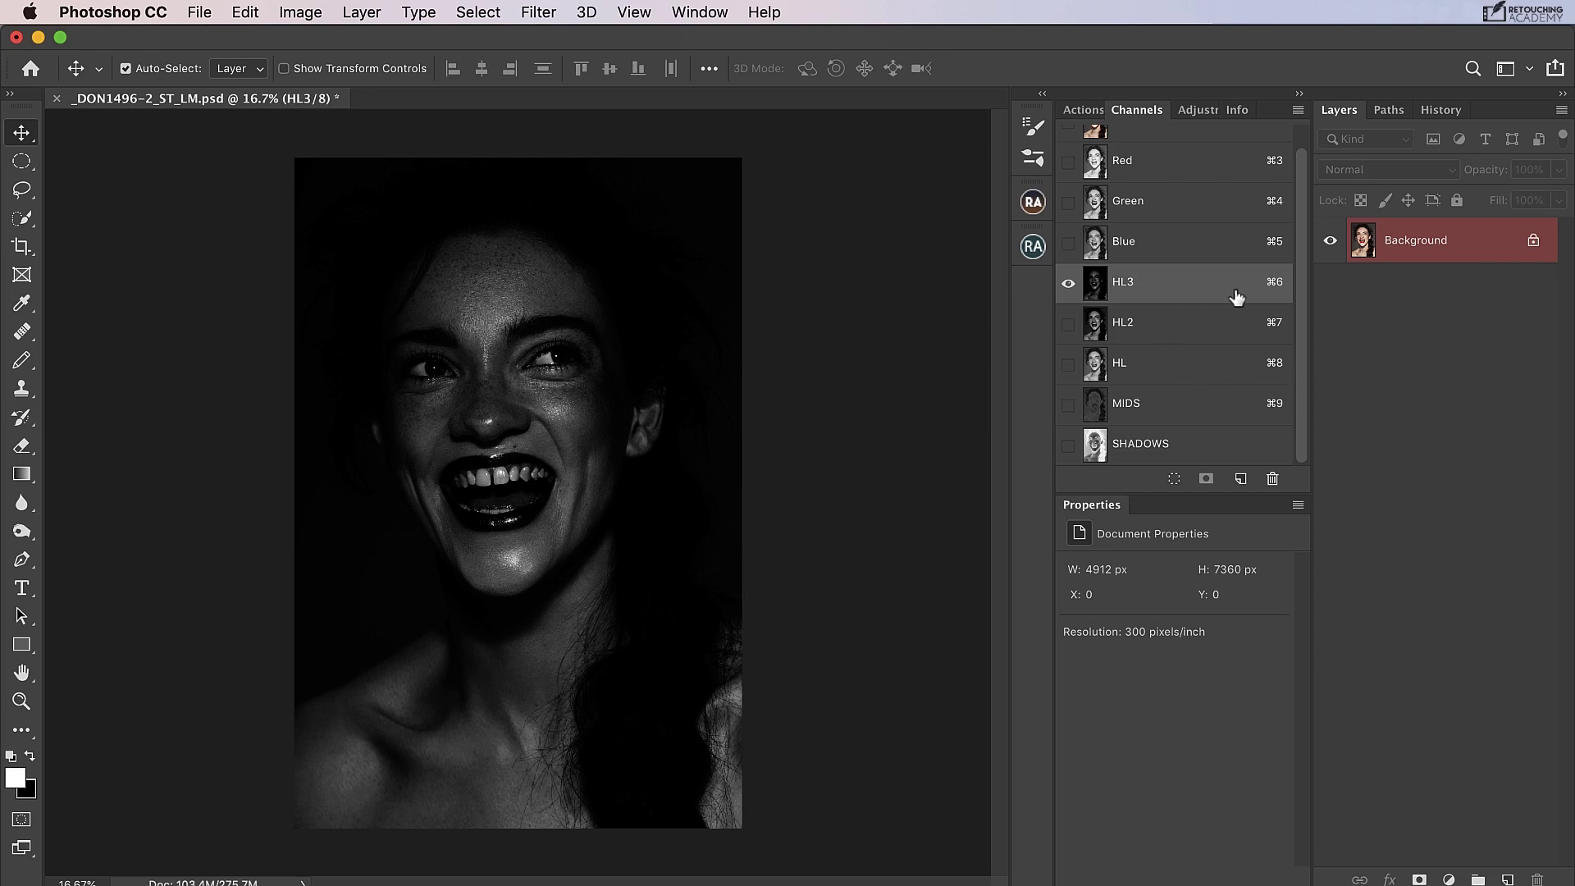
# Step: Intersect the SHADOWS selection with SHADOWS itself, save it as a new alpha channel and deselect
pyautogui.click(1165, 452)
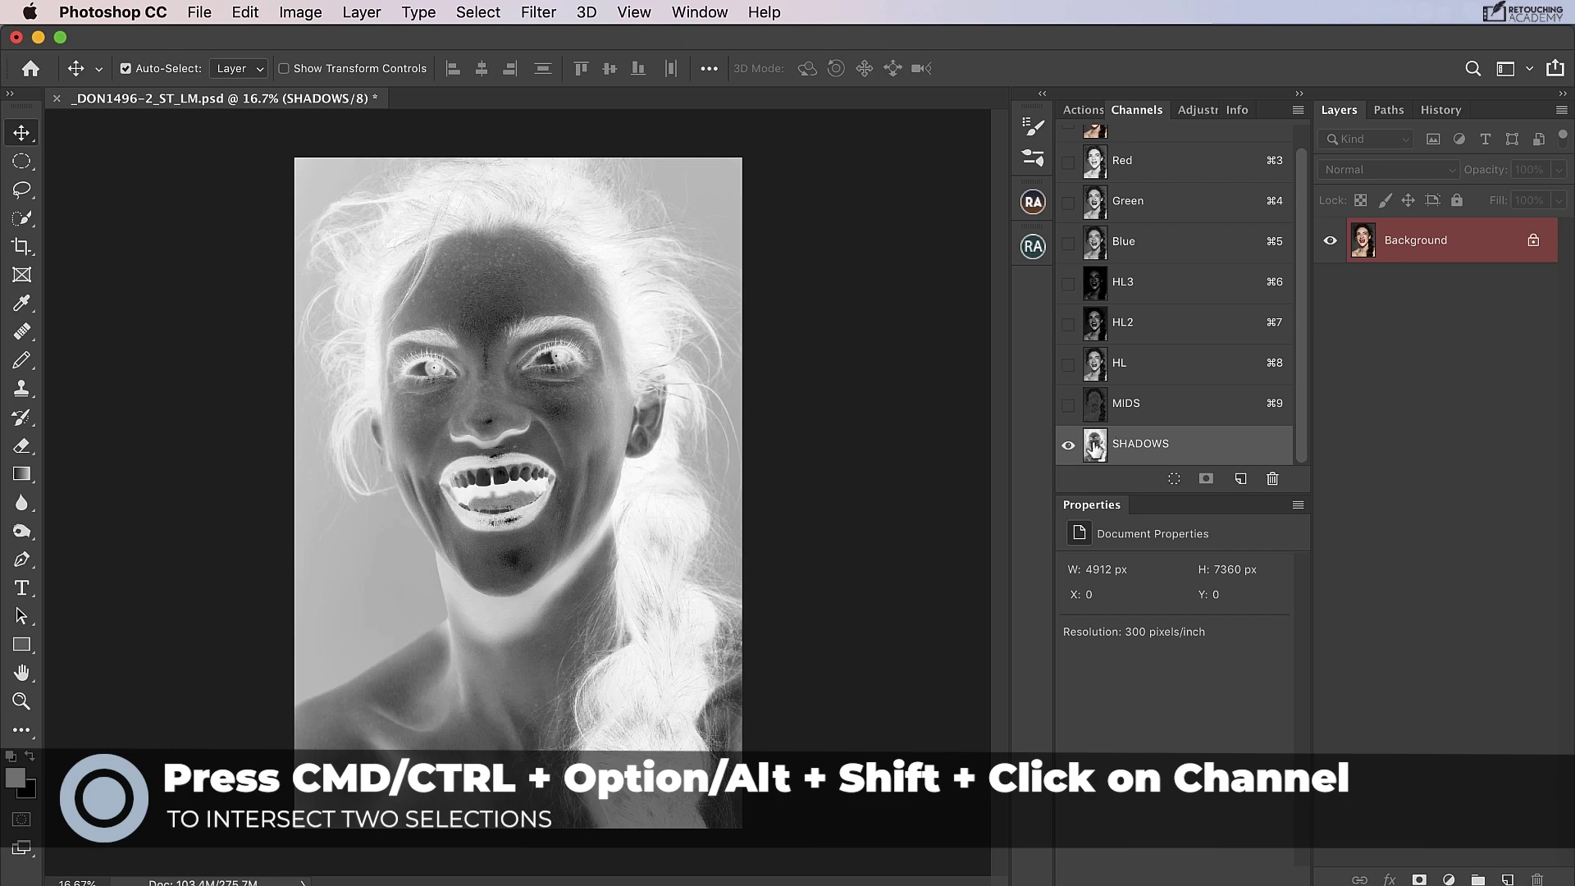
pyautogui.keyDown('alt'); pyautogui.keyDown('shift'); pyautogui.keyDown('super'); pyautogui.click(1099, 459); pyautogui.keyUp('super'); pyautogui.keyUp('shift'); pyautogui.keyUp('alt')
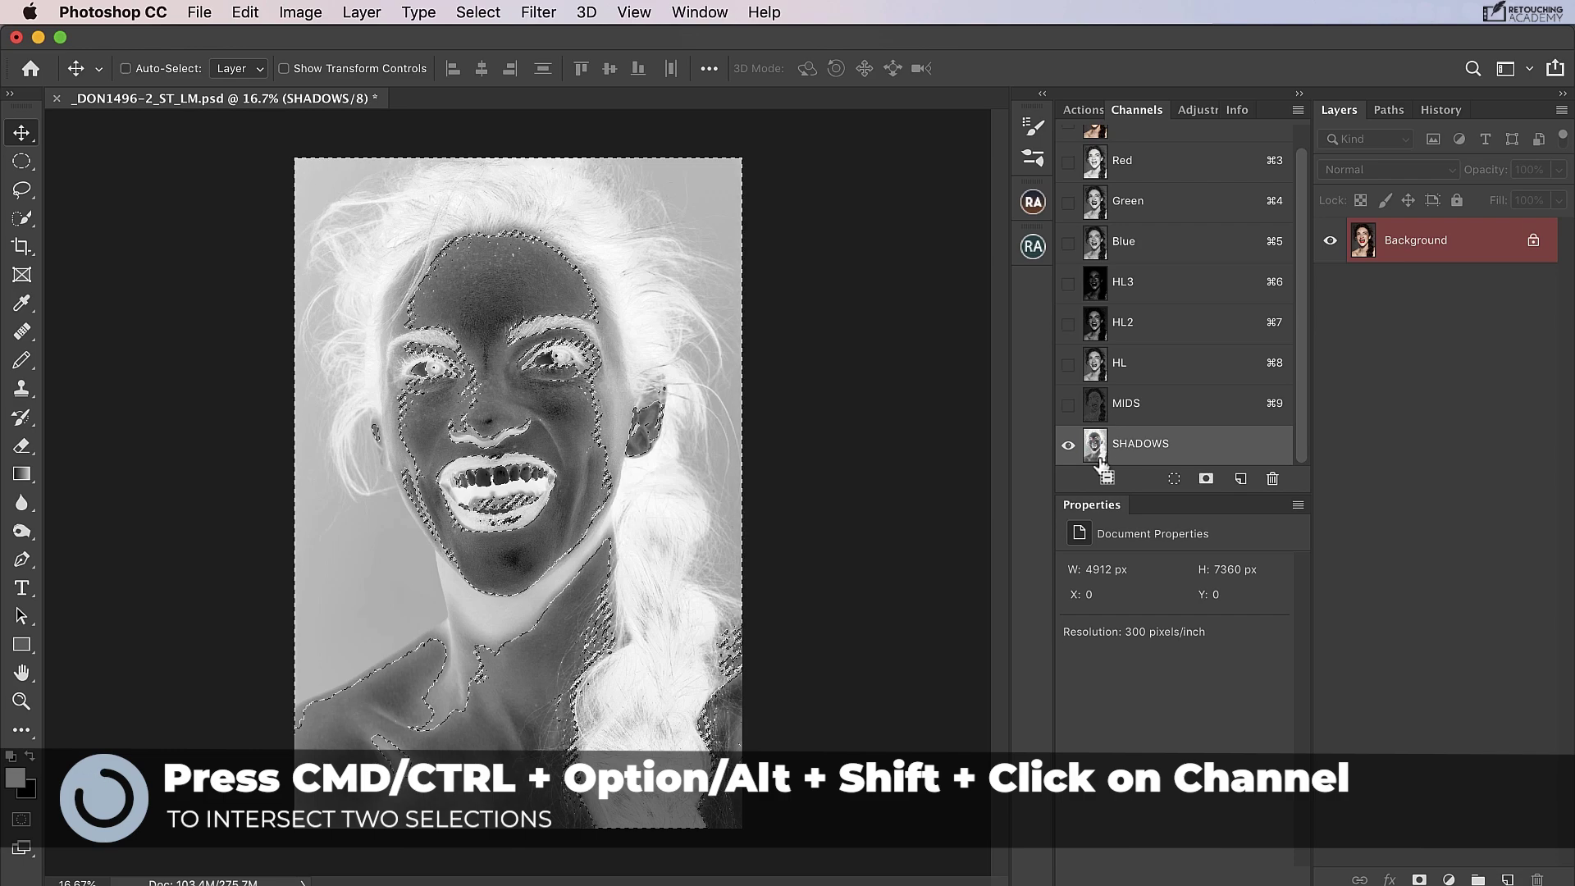
pyautogui.keyDown('alt'); pyautogui.keyDown('shift'); pyautogui.keyDown('super'); pyautogui.click(1098, 449); pyautogui.keyUp('super'); pyautogui.keyUp('shift'); pyautogui.keyUp('alt')
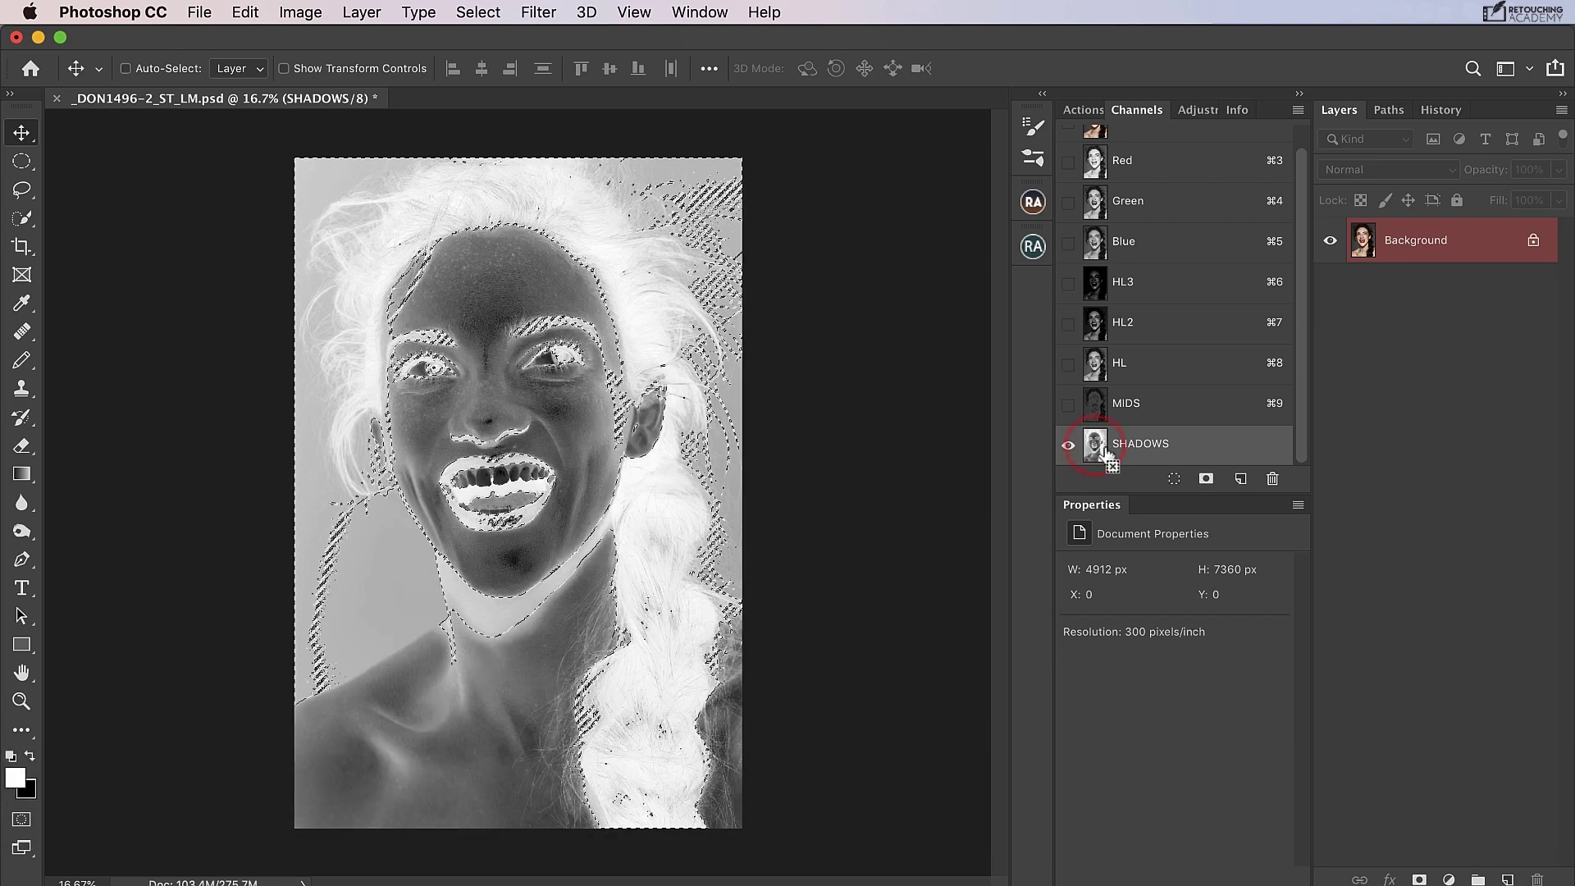
pyautogui.click(1206, 479)
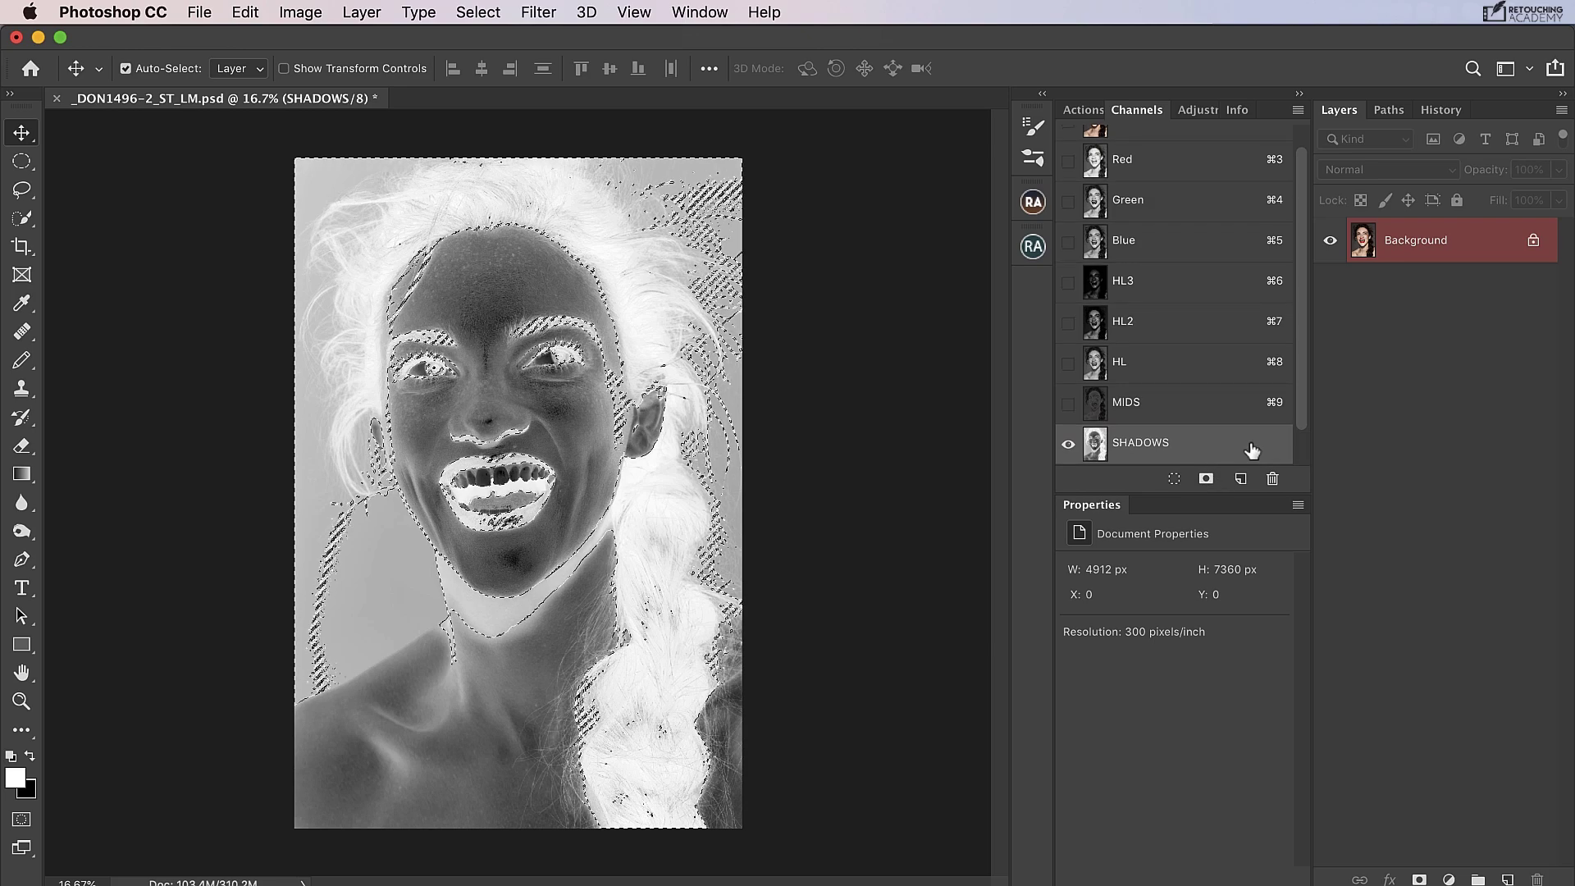
pyautogui.click(1255, 451)
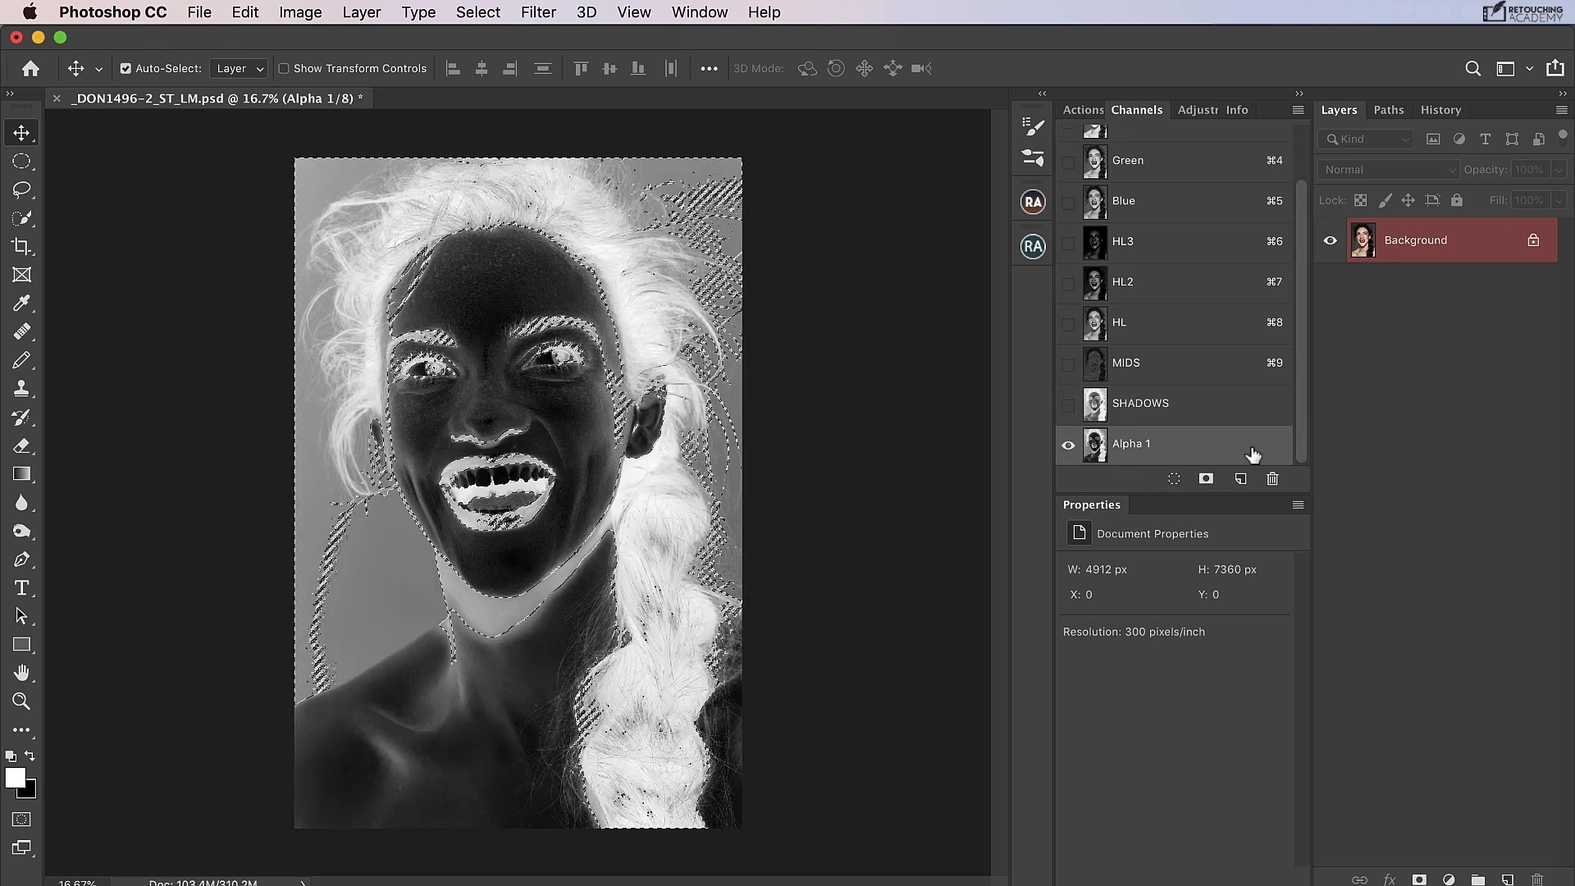
pyautogui.press('super+d')
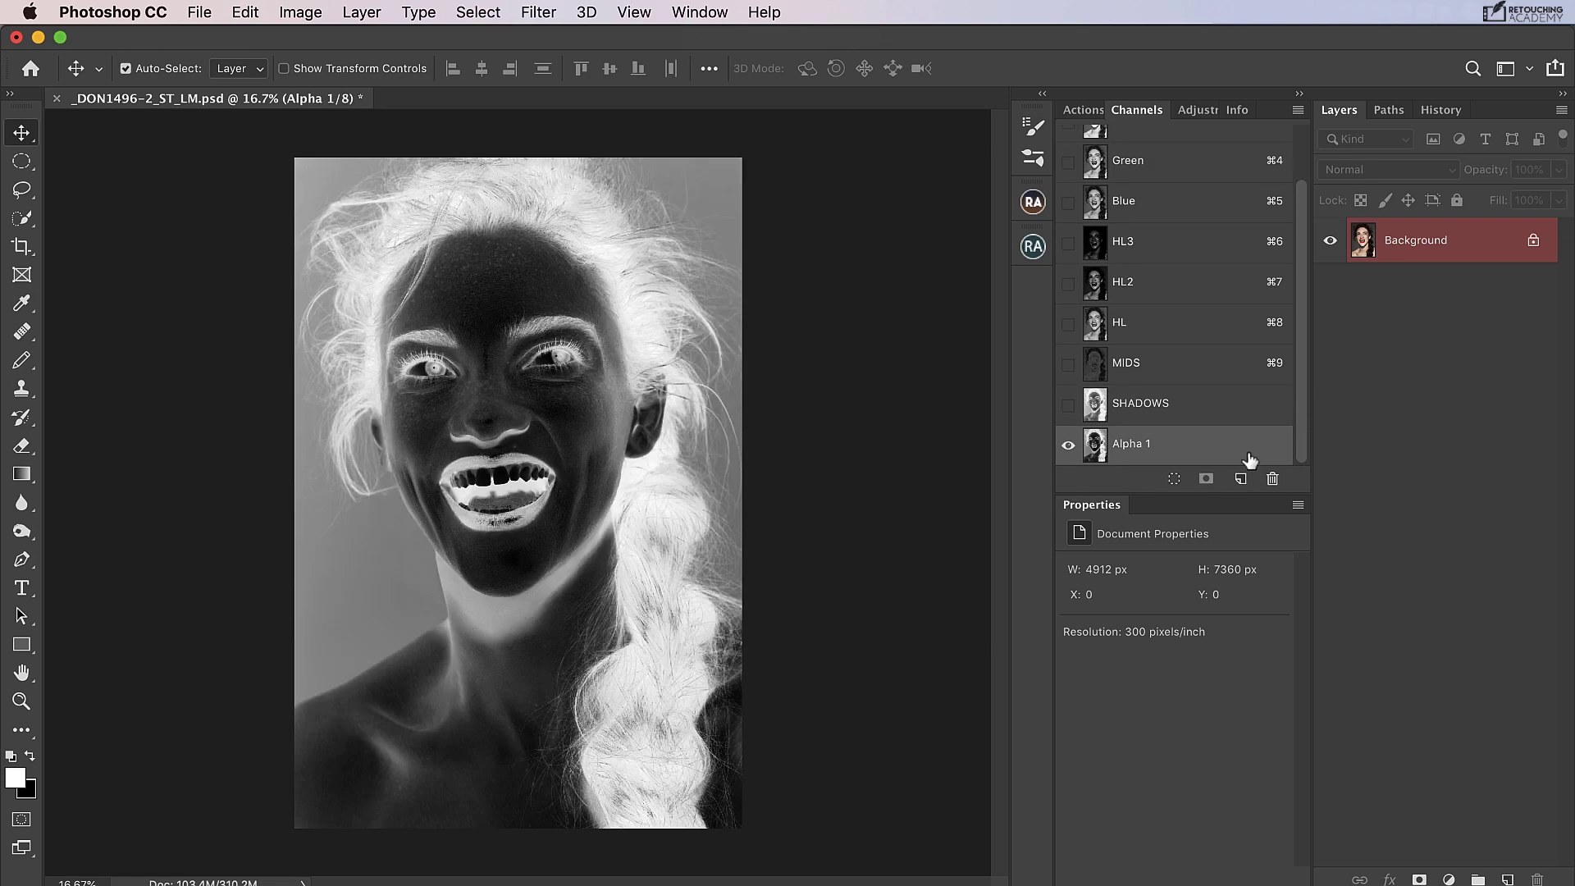
# Step: Rename the new channel below SHADOWS as SHADOWS 2
pyautogui.doubleClick(1132, 444)
pyautogui.write('SHADOWS 2')
pyautogui.press('Return')
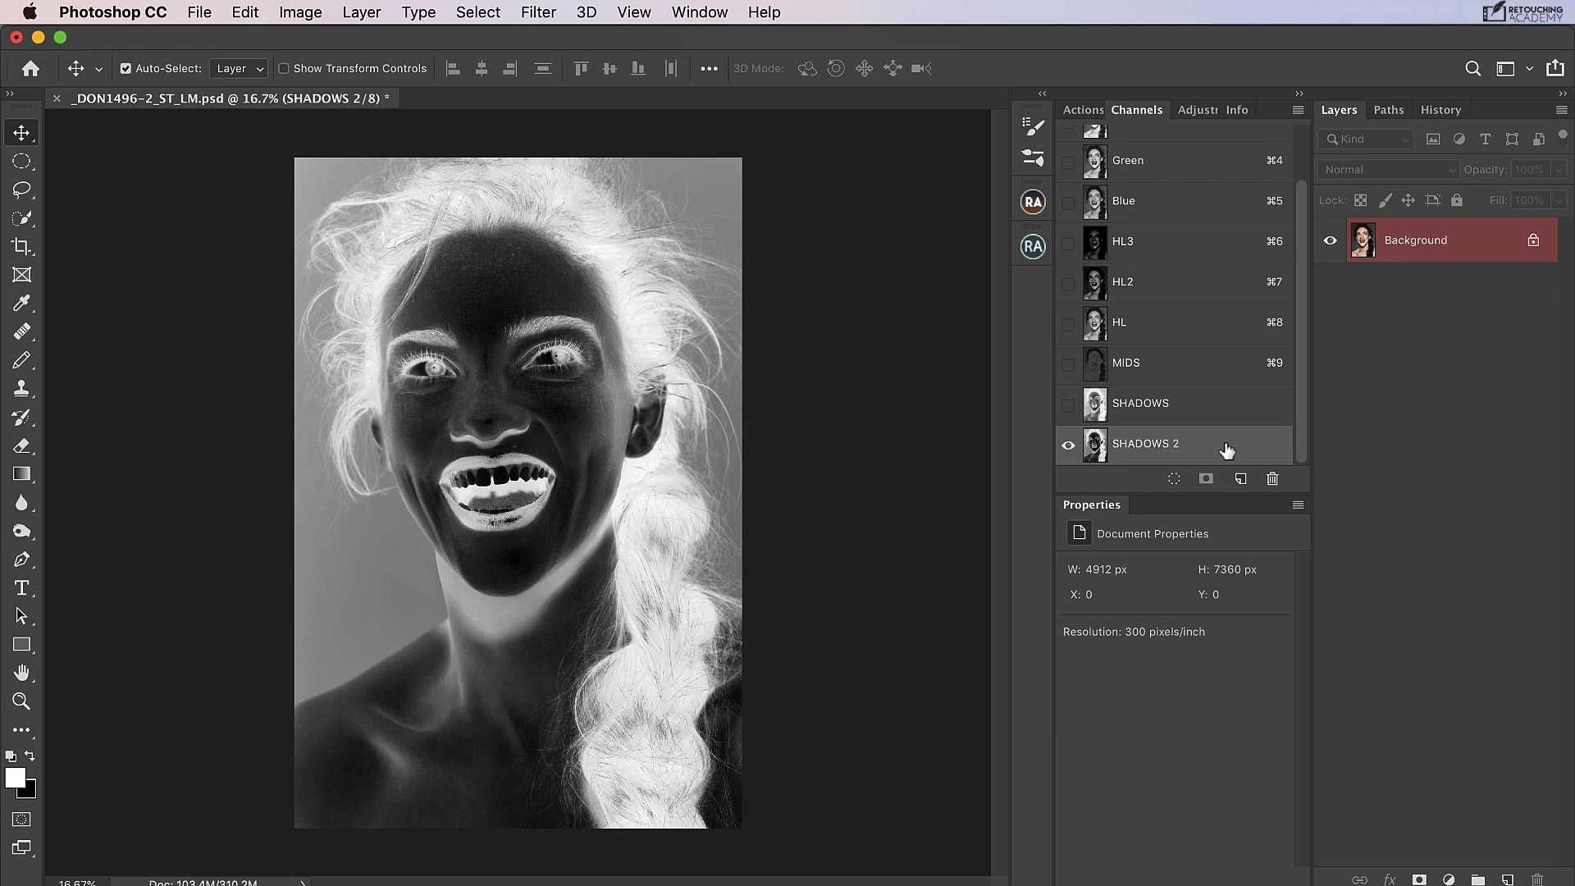
# Step: Make an intersected selection from the SHADOWS 2 channel, save it as a new alpha channel and deselect
pyautogui.keyDown('super'); pyautogui.click(1094, 447); pyautogui.keyUp('super')
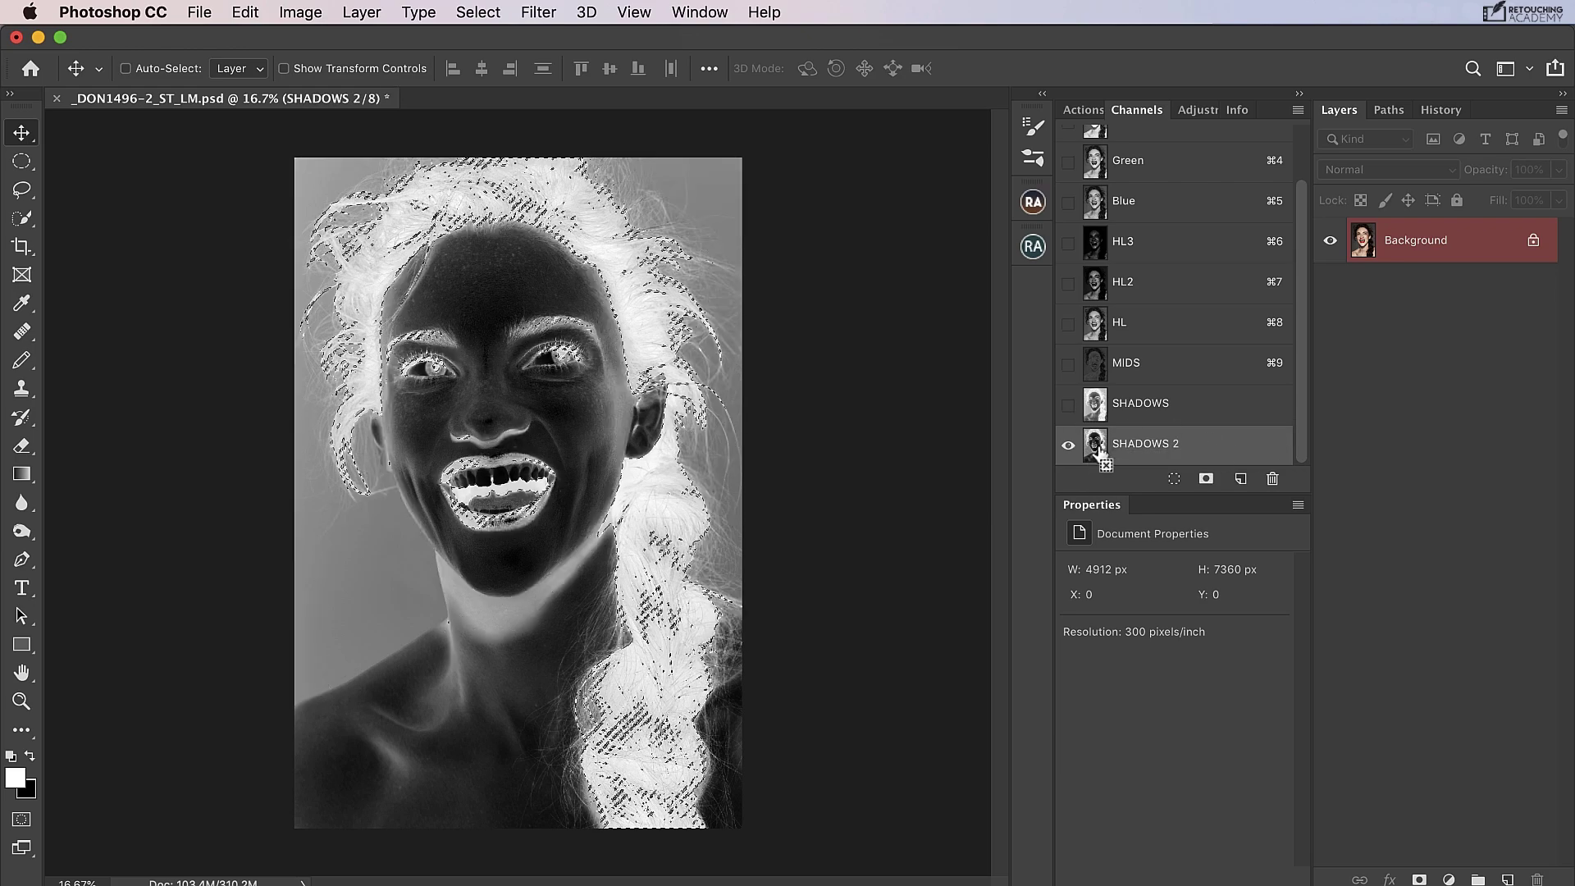
pyautogui.click(1206, 479)
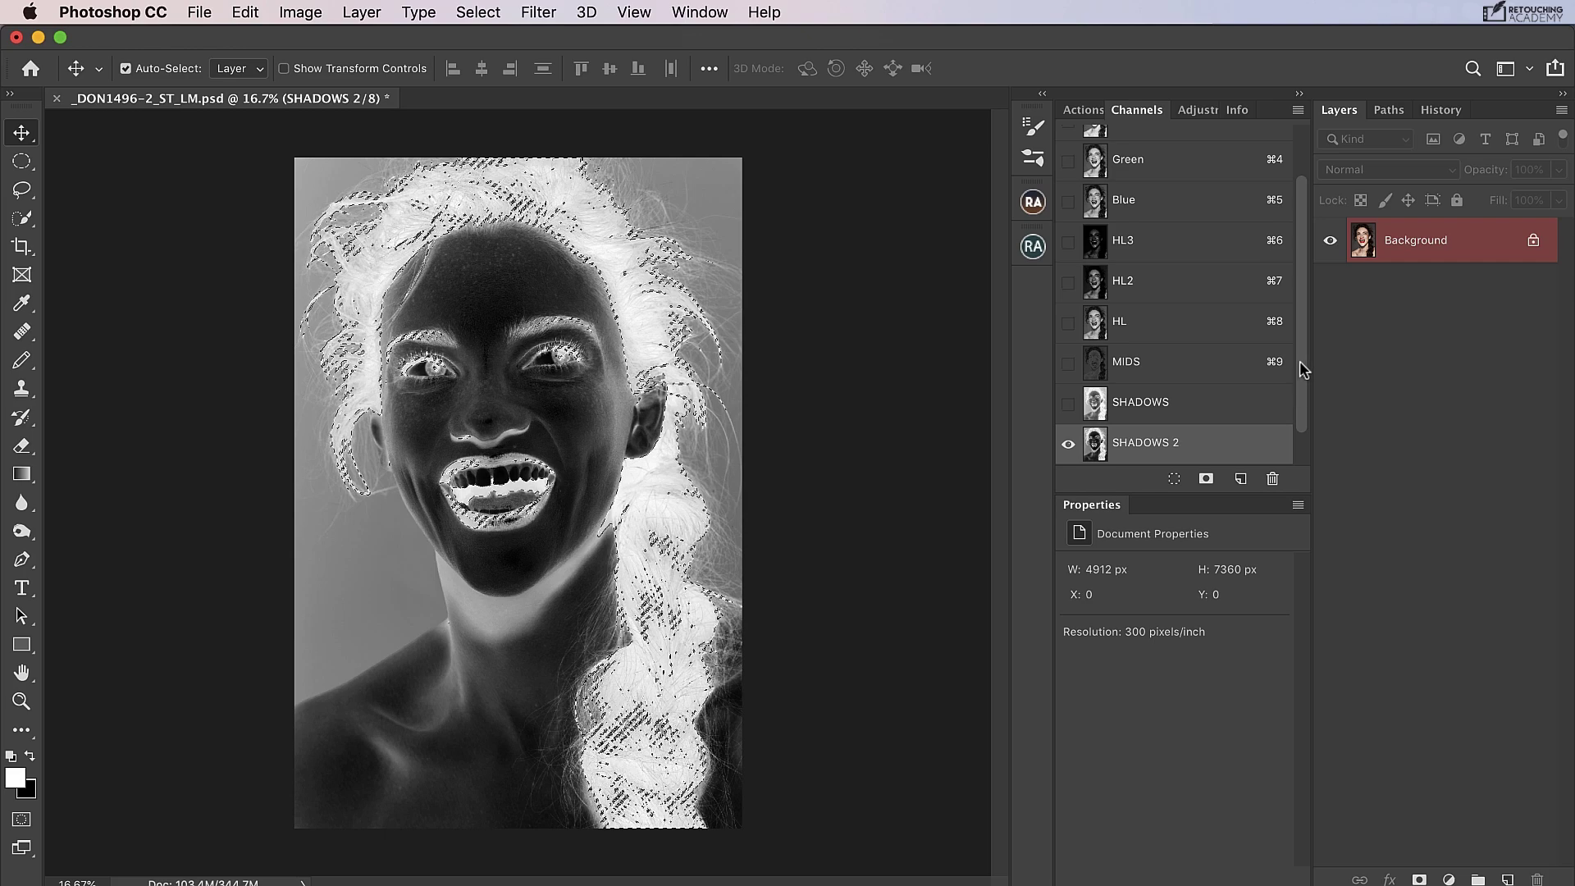
pyautogui.scroll(-1, 1299, 361)
pyautogui.click(1149, 444)
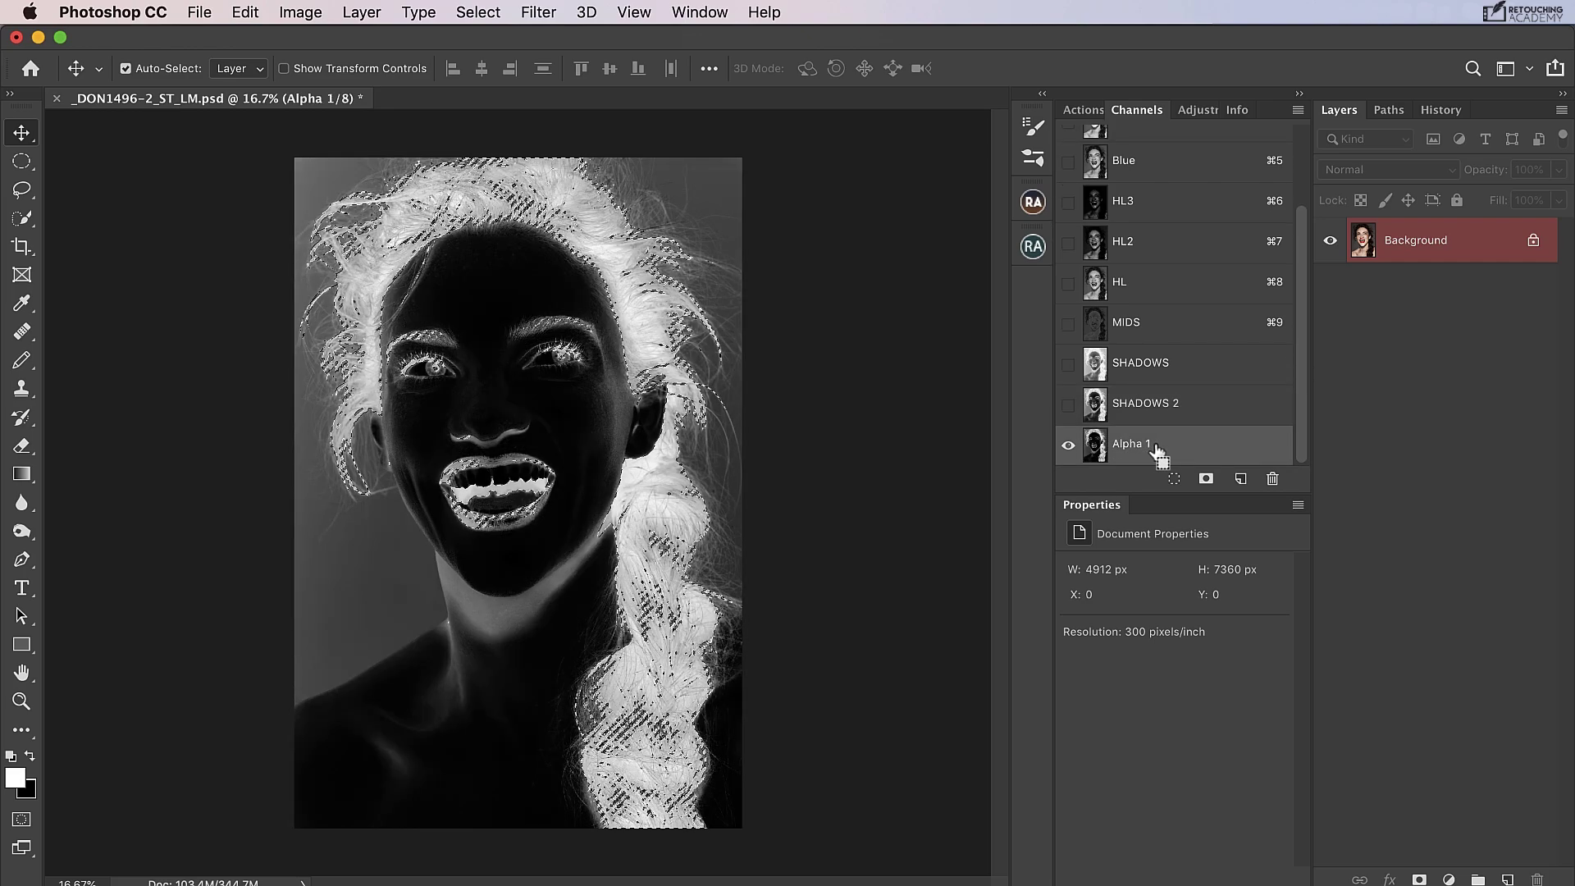
pyautogui.press('super+d')
# Step: Rename the new channel below SHADOWS 2 as SHADOWS 3
pyautogui.doubleClick(1141, 447)
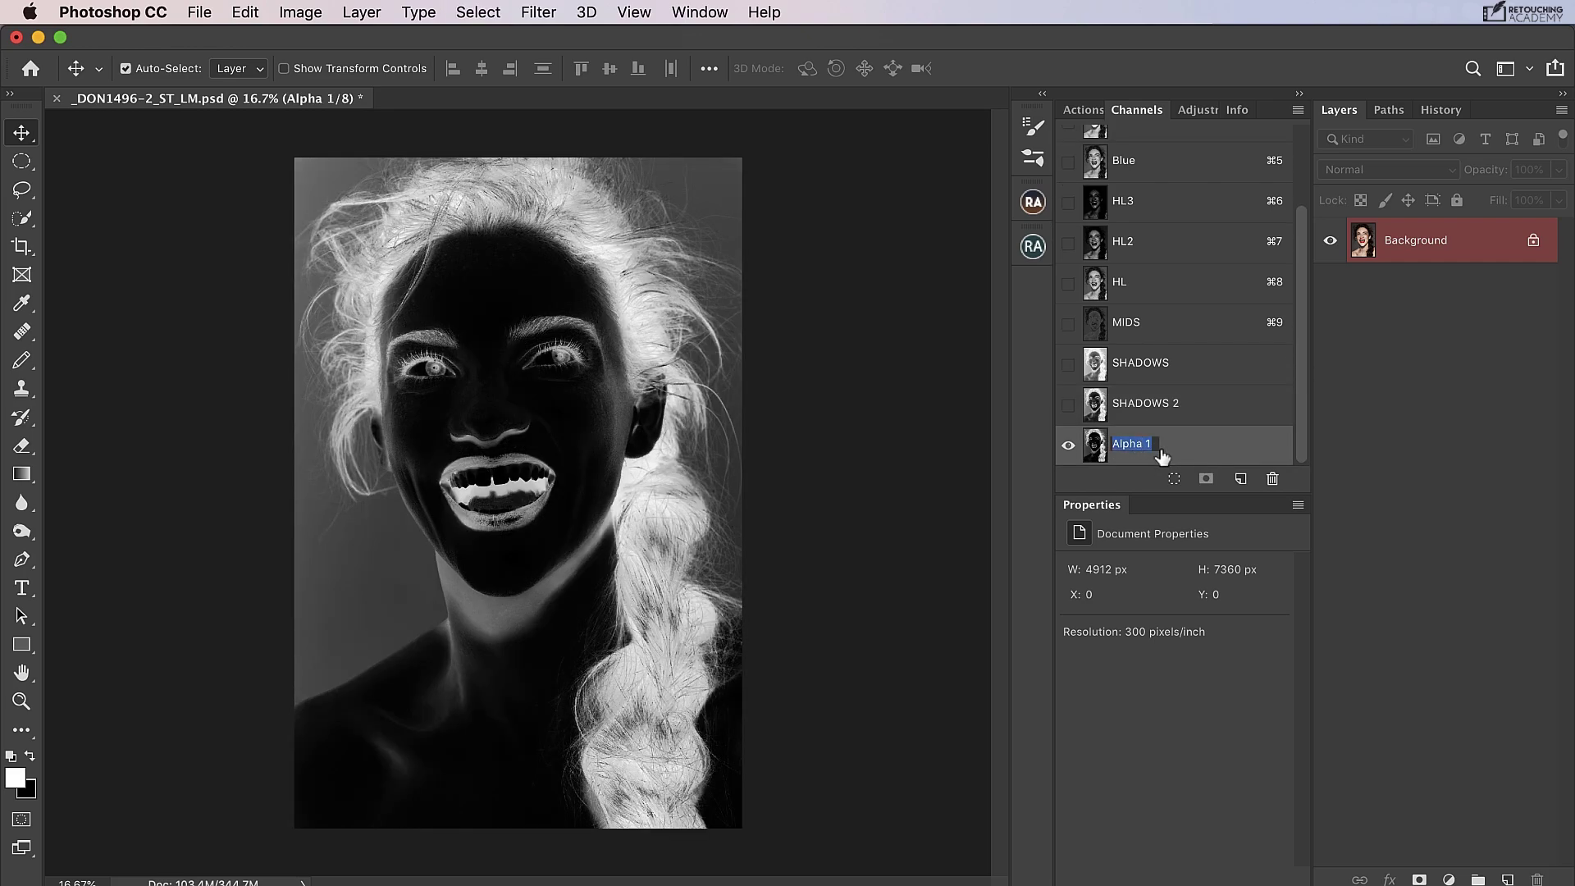
pyautogui.press('BackSpace')
pyautogui.write('SHADOWS 3')
pyautogui.press('Return')
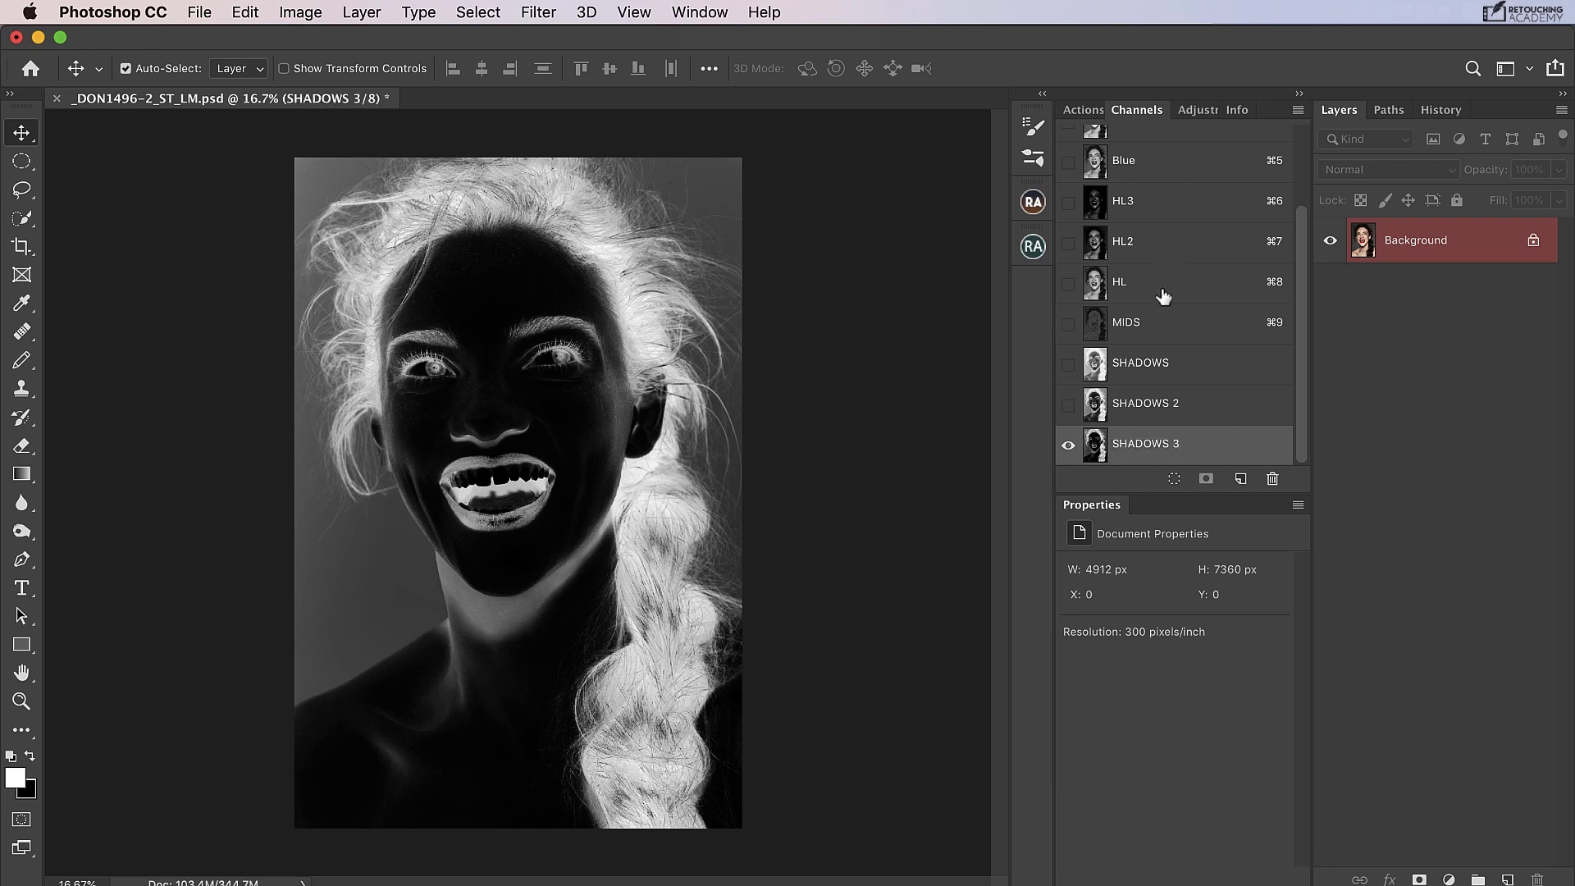
# Step: View each mask channel in turn from HL3 through HL2, HL, MIDS, SHADOWS and SHADOWS 2 to SHADOWS 3
pyautogui.click(1169, 208)
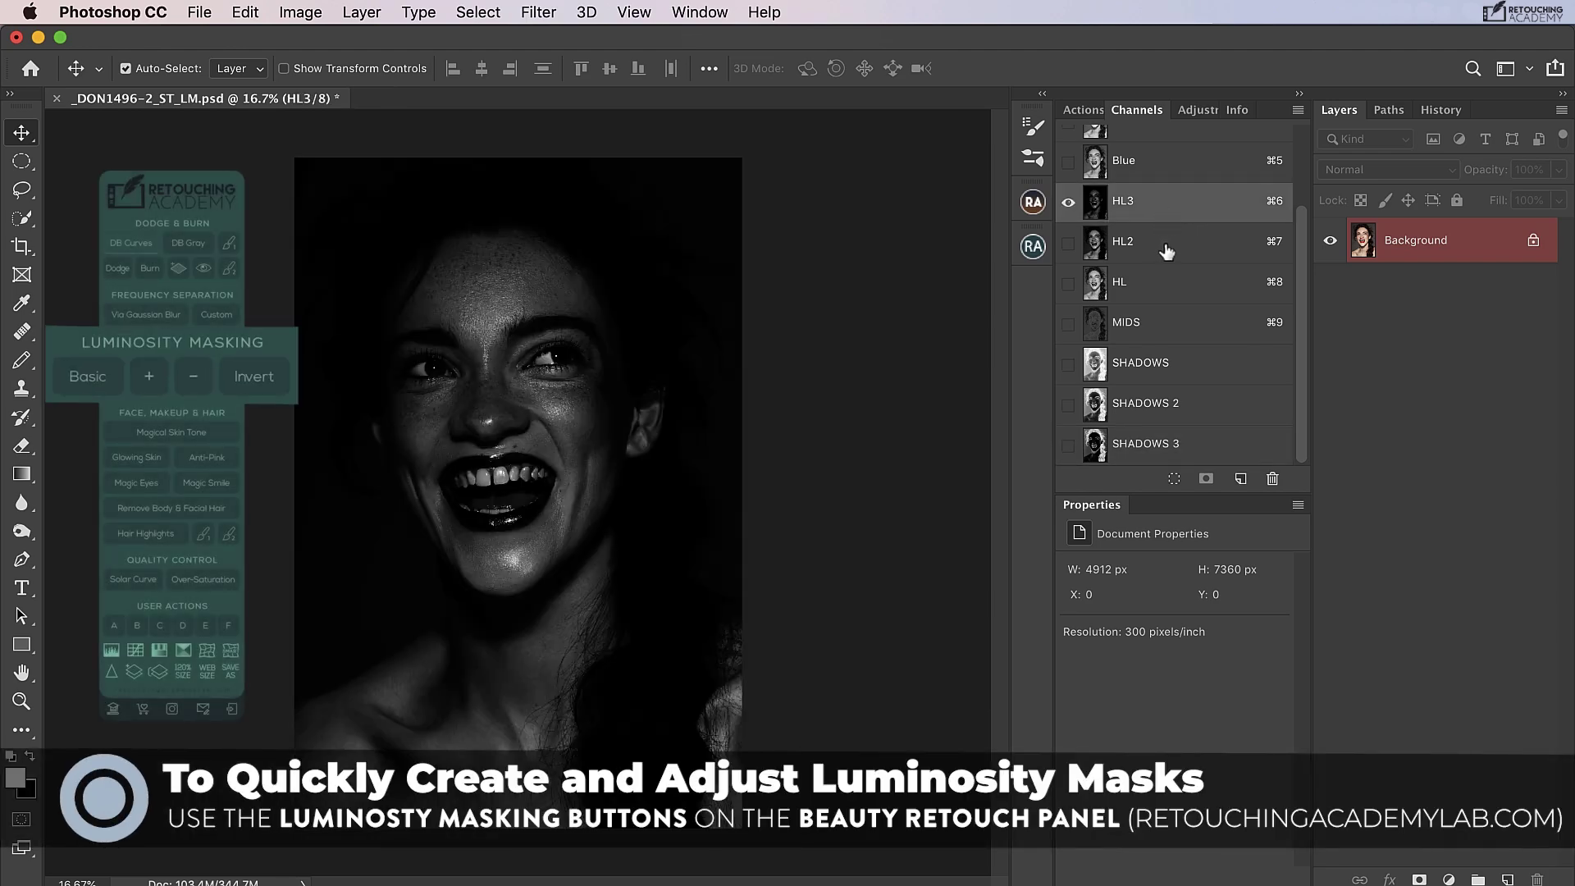
pyautogui.click(1166, 251)
pyautogui.click(1157, 291)
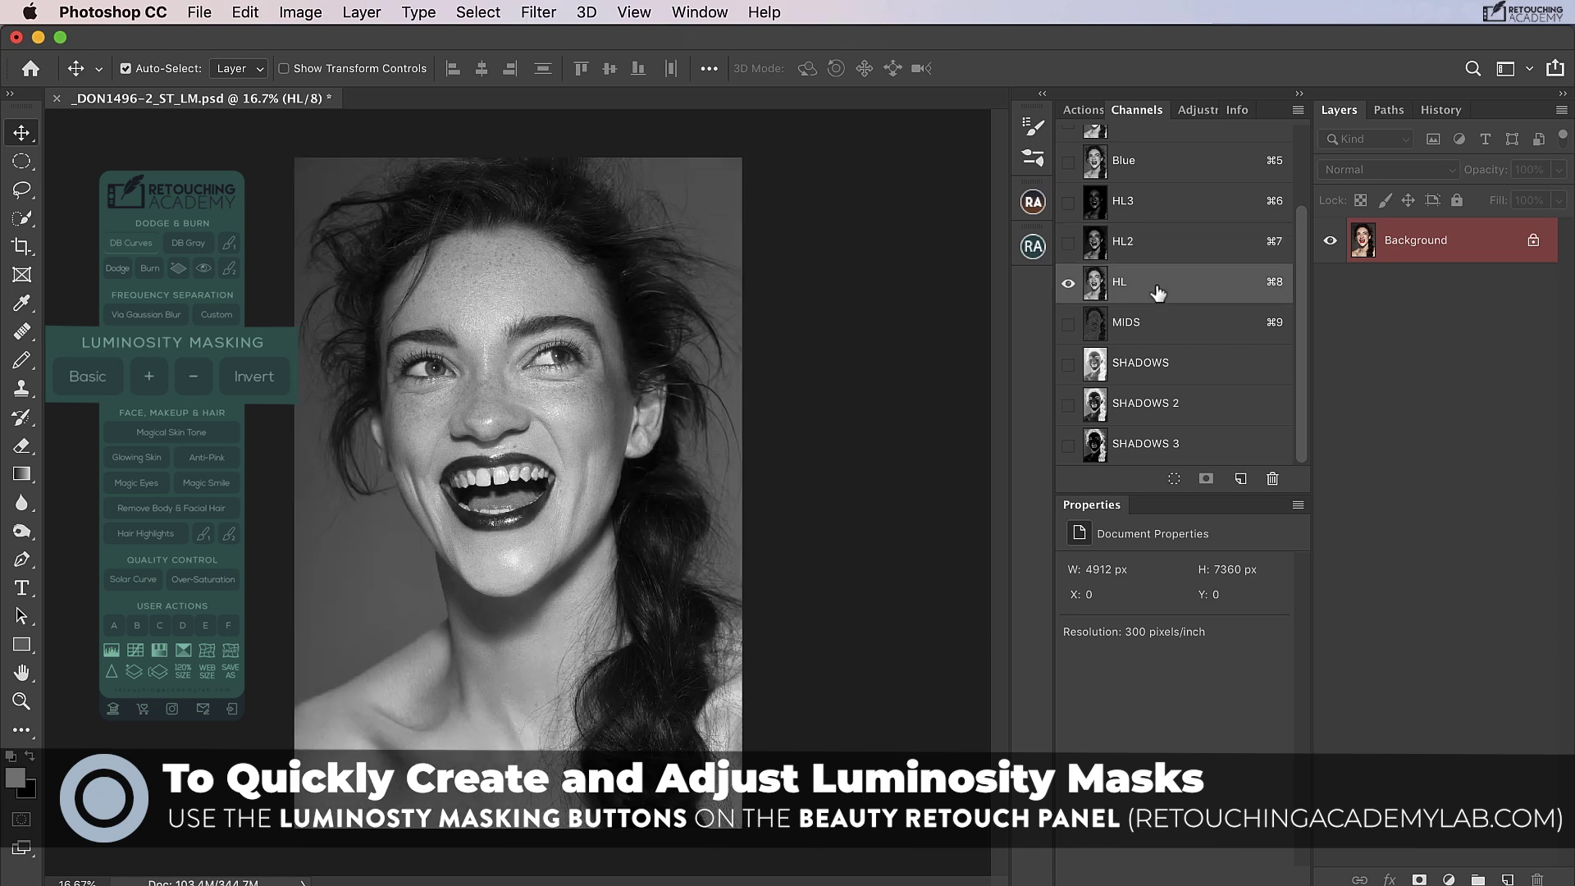
pyautogui.click(1158, 332)
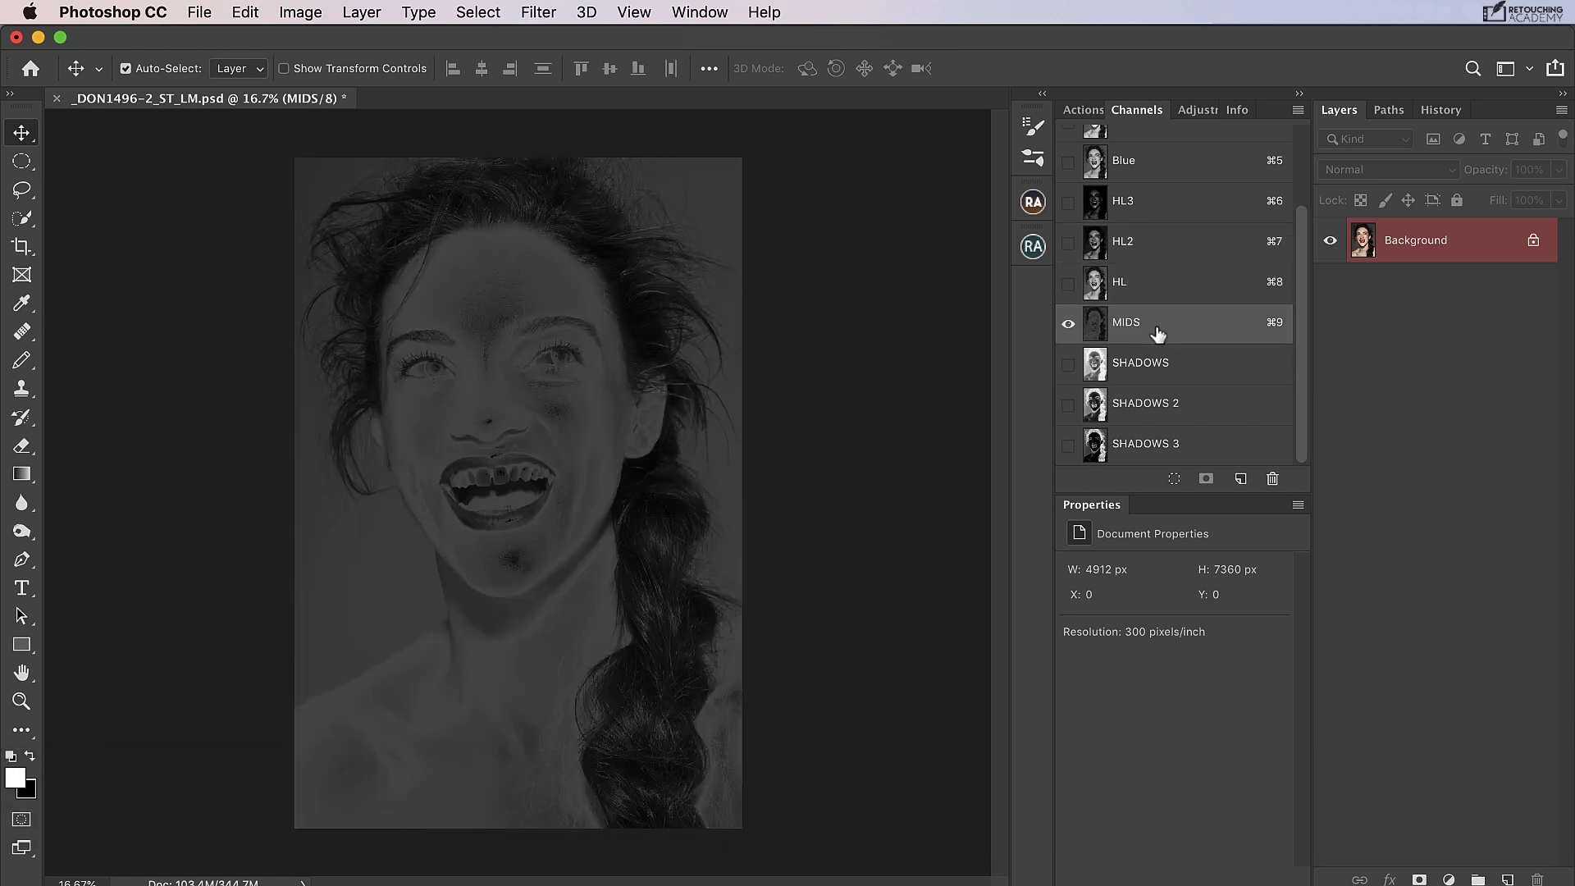
pyautogui.click(1163, 365)
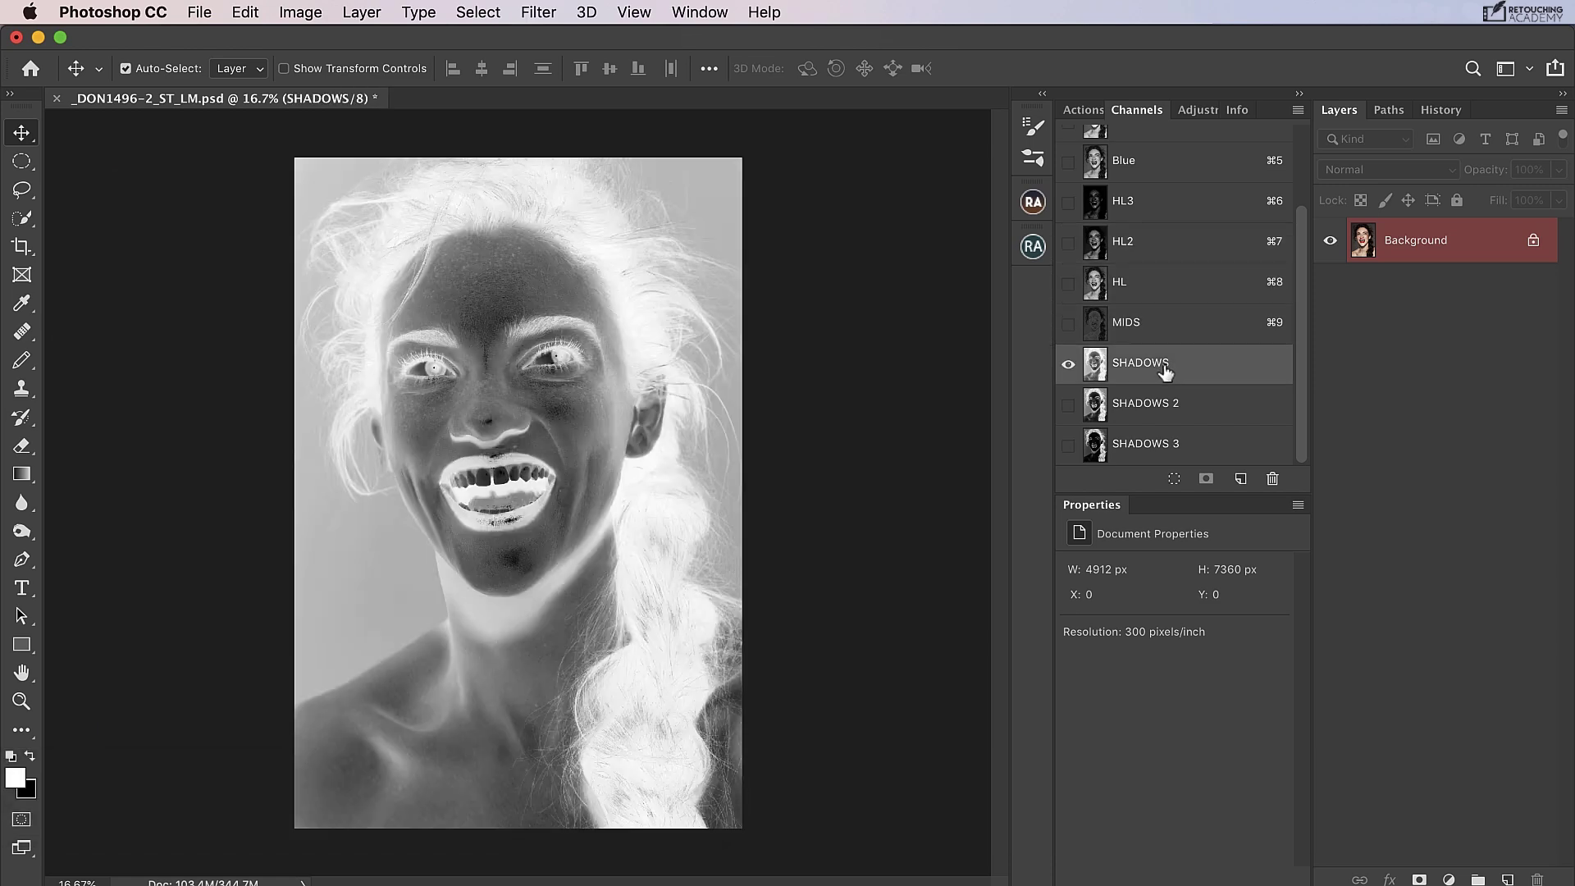
pyautogui.click(1156, 414)
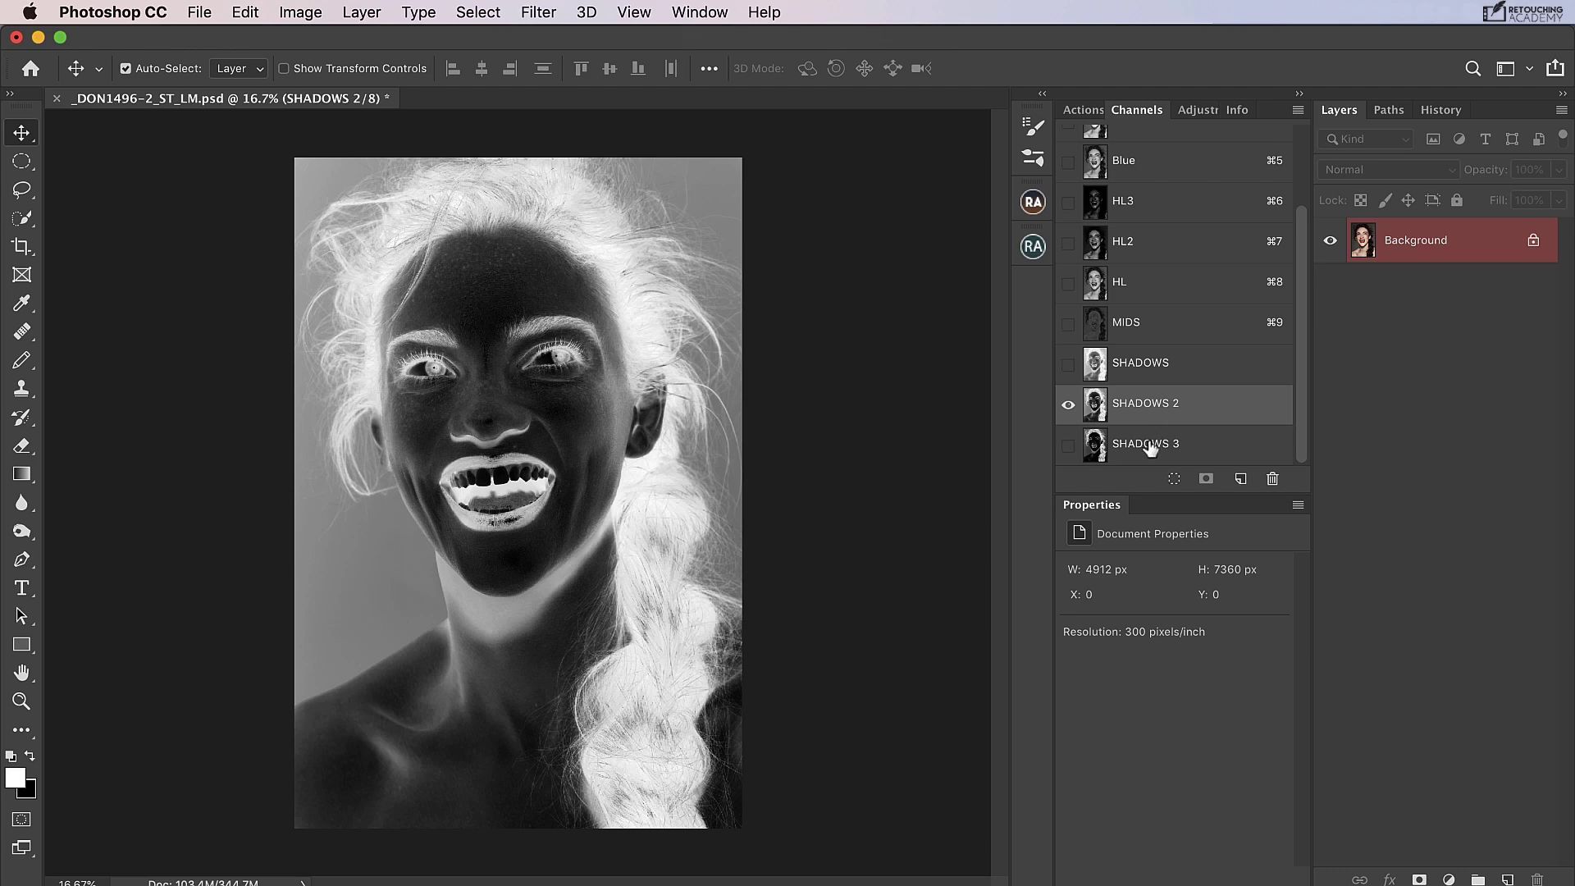
pyautogui.click(1148, 455)
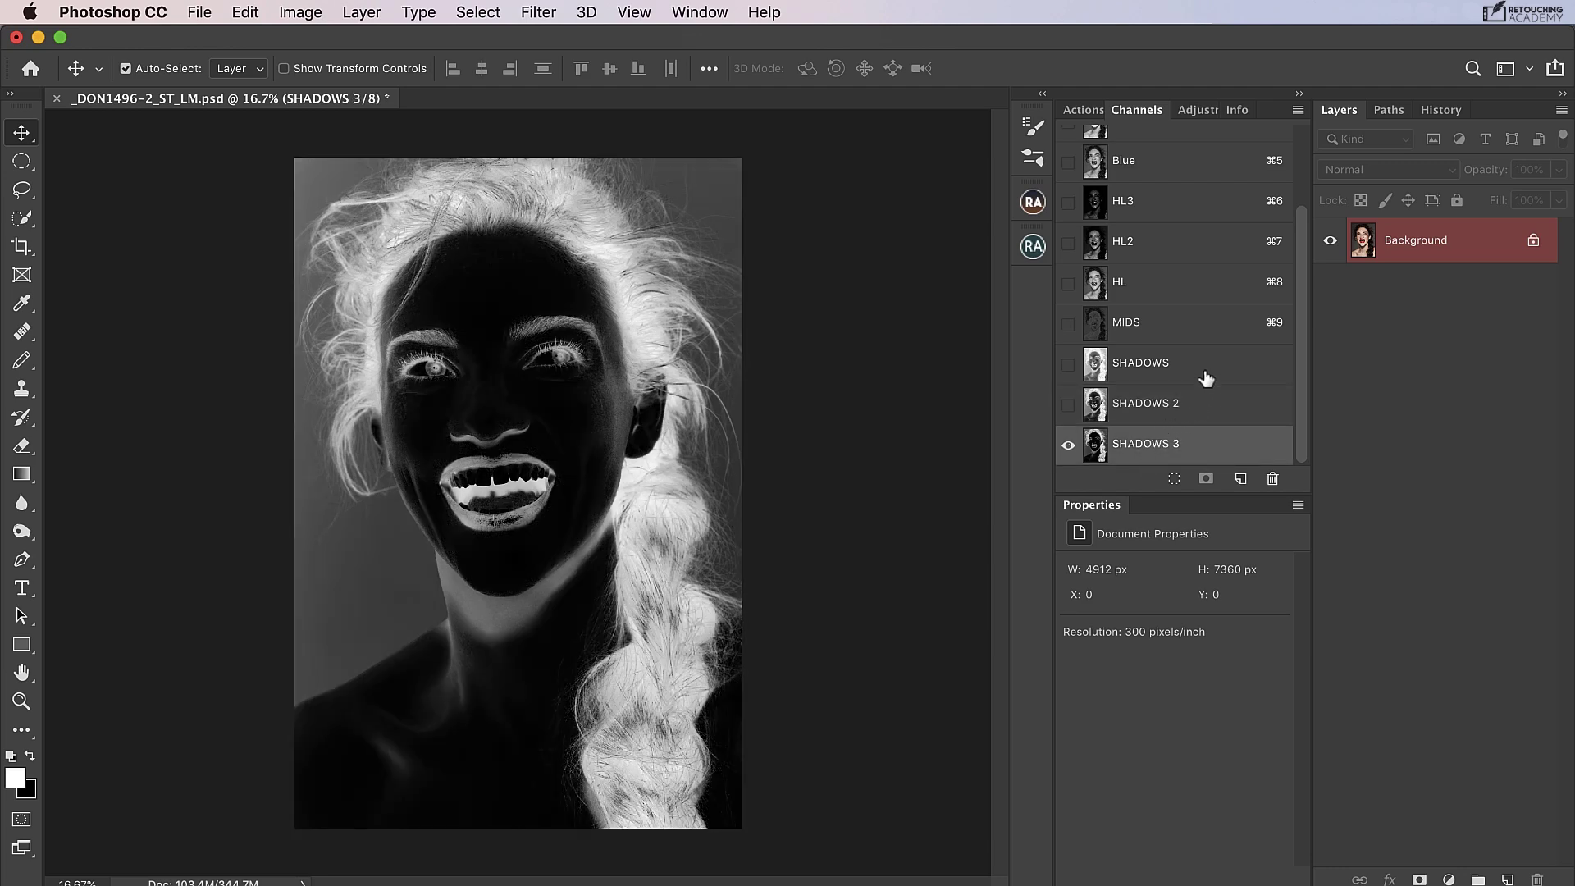
# Step: Load the HL channel as a selection and add a Curves adjustment layer masked by it
pyautogui.click(1183, 299)
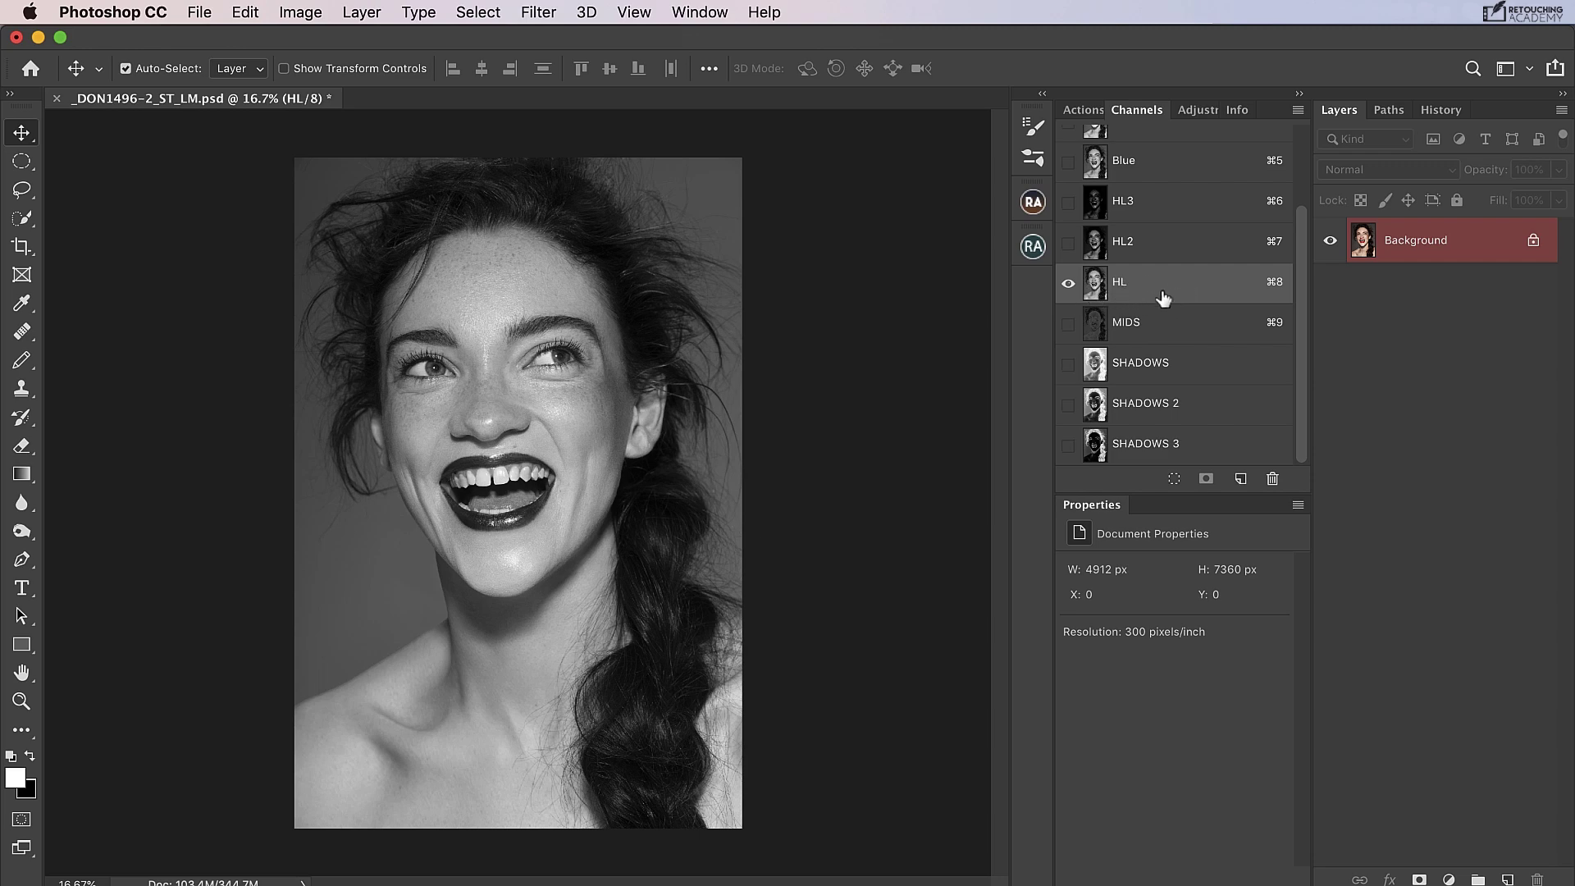
pyautogui.press('super')
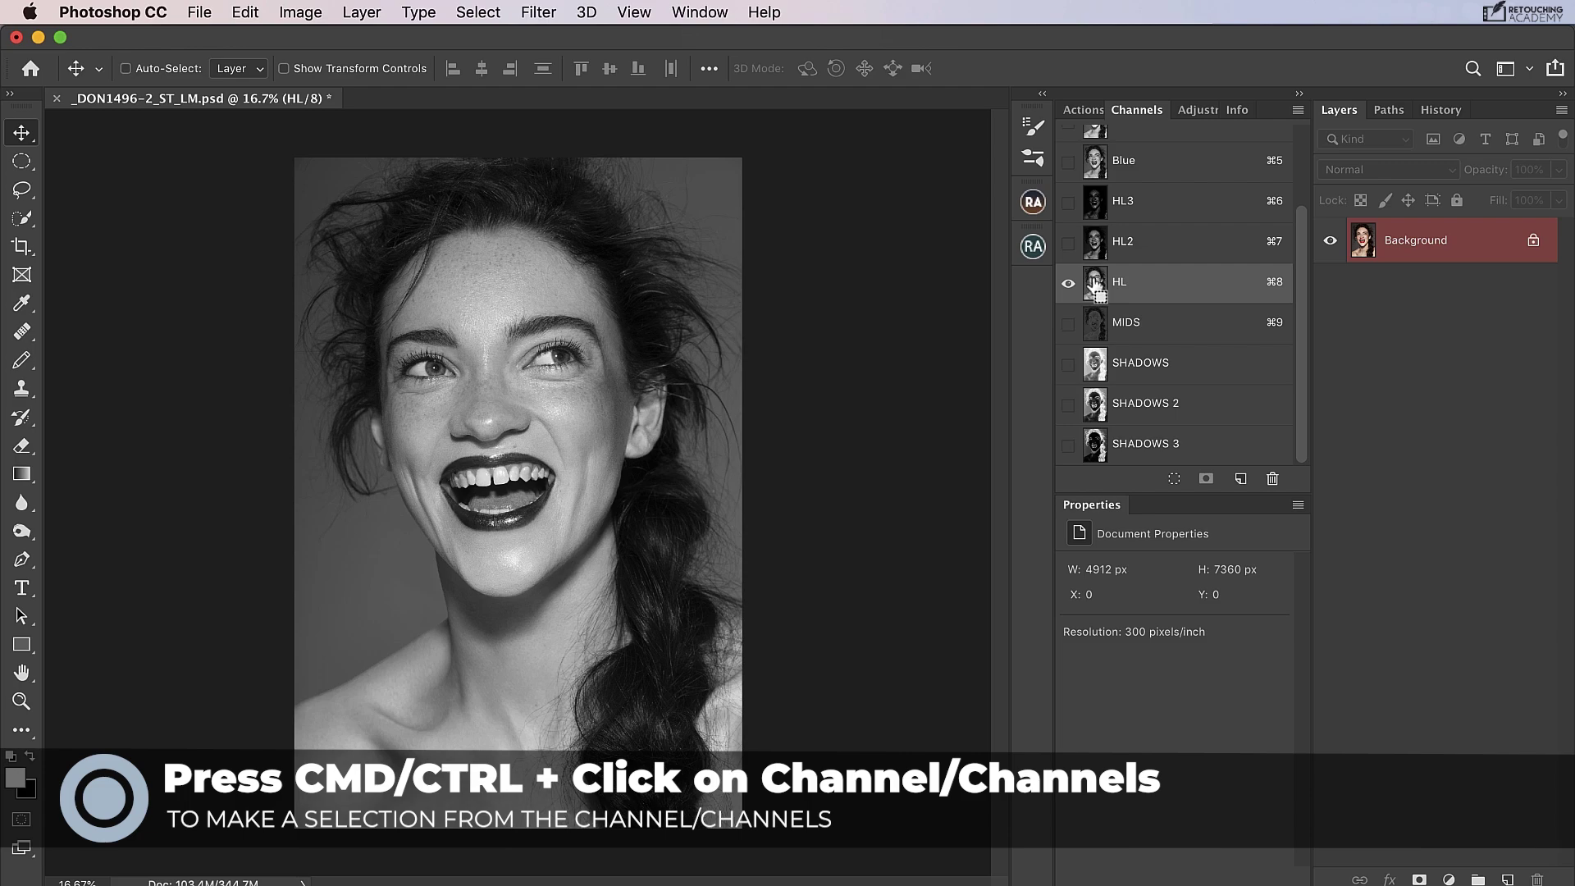
pyautogui.keyDown('super'); pyautogui.click(1096, 283); pyautogui.keyUp('super')
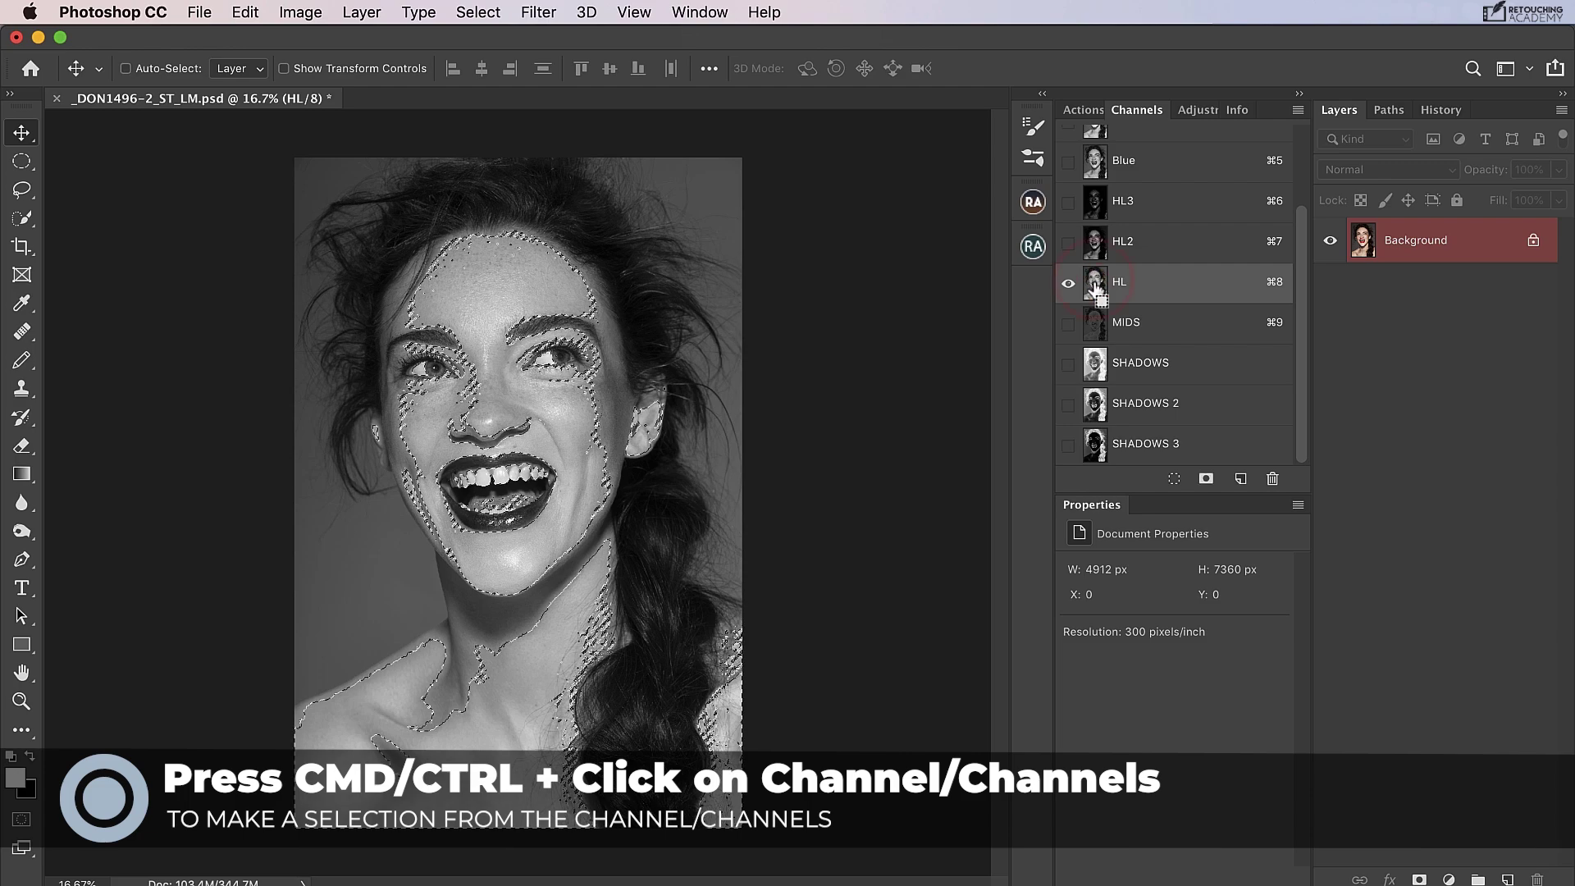
pyautogui.click(1198, 110)
pyautogui.click(1168, 153)
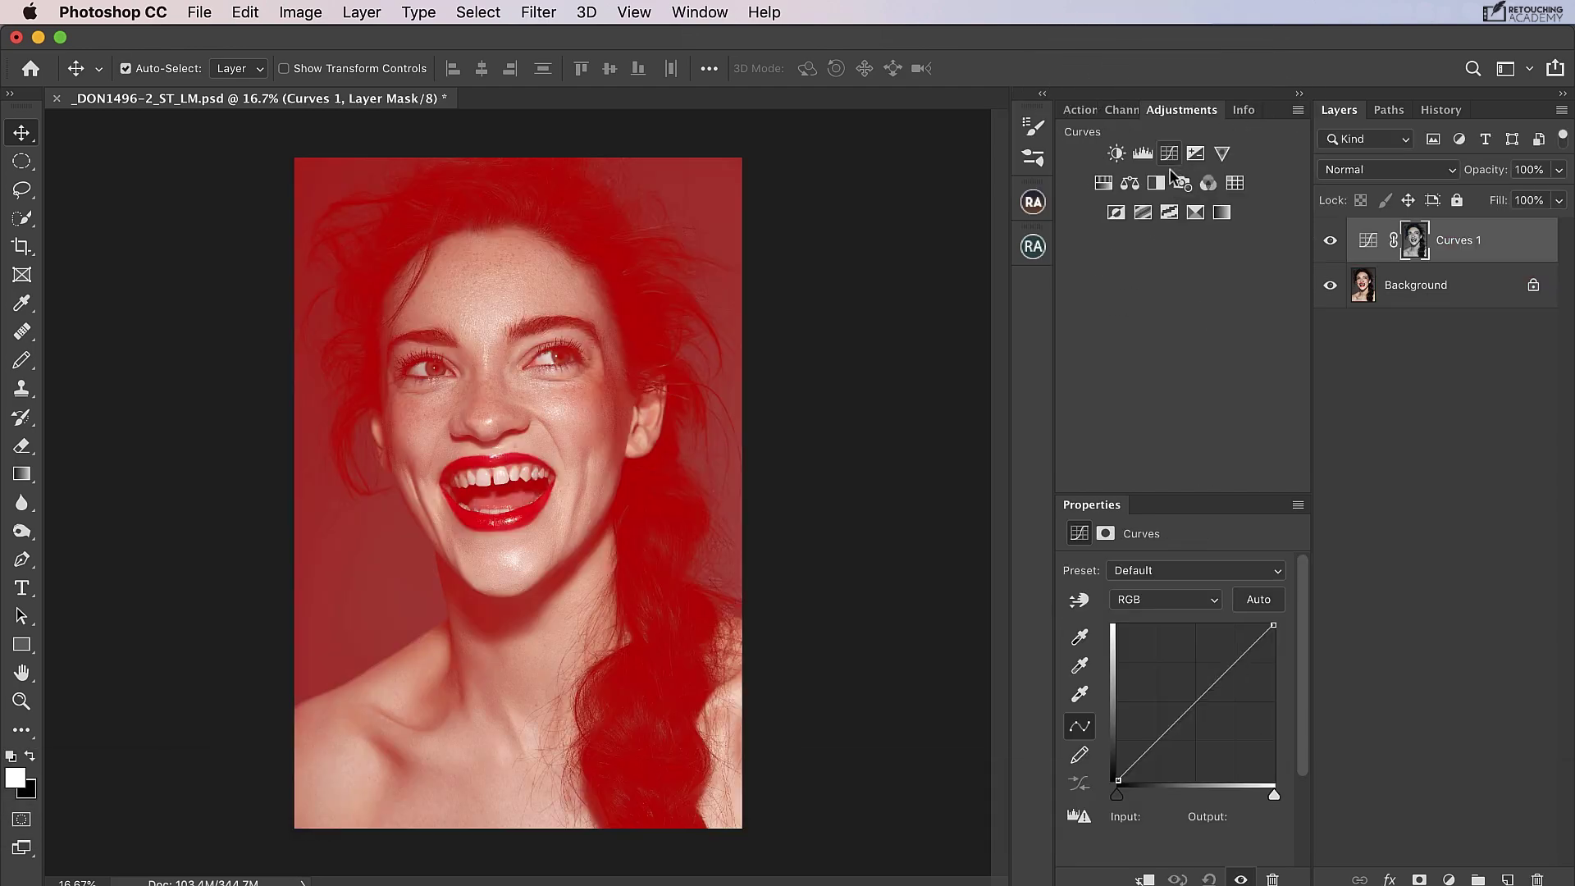
# Step: Display the Curves 1 layer mask and apply Levels to it with input black point 92 and midtones 0.68
pyautogui.keyDown('alt'); pyautogui.click(1413, 253); pyautogui.keyUp('alt')
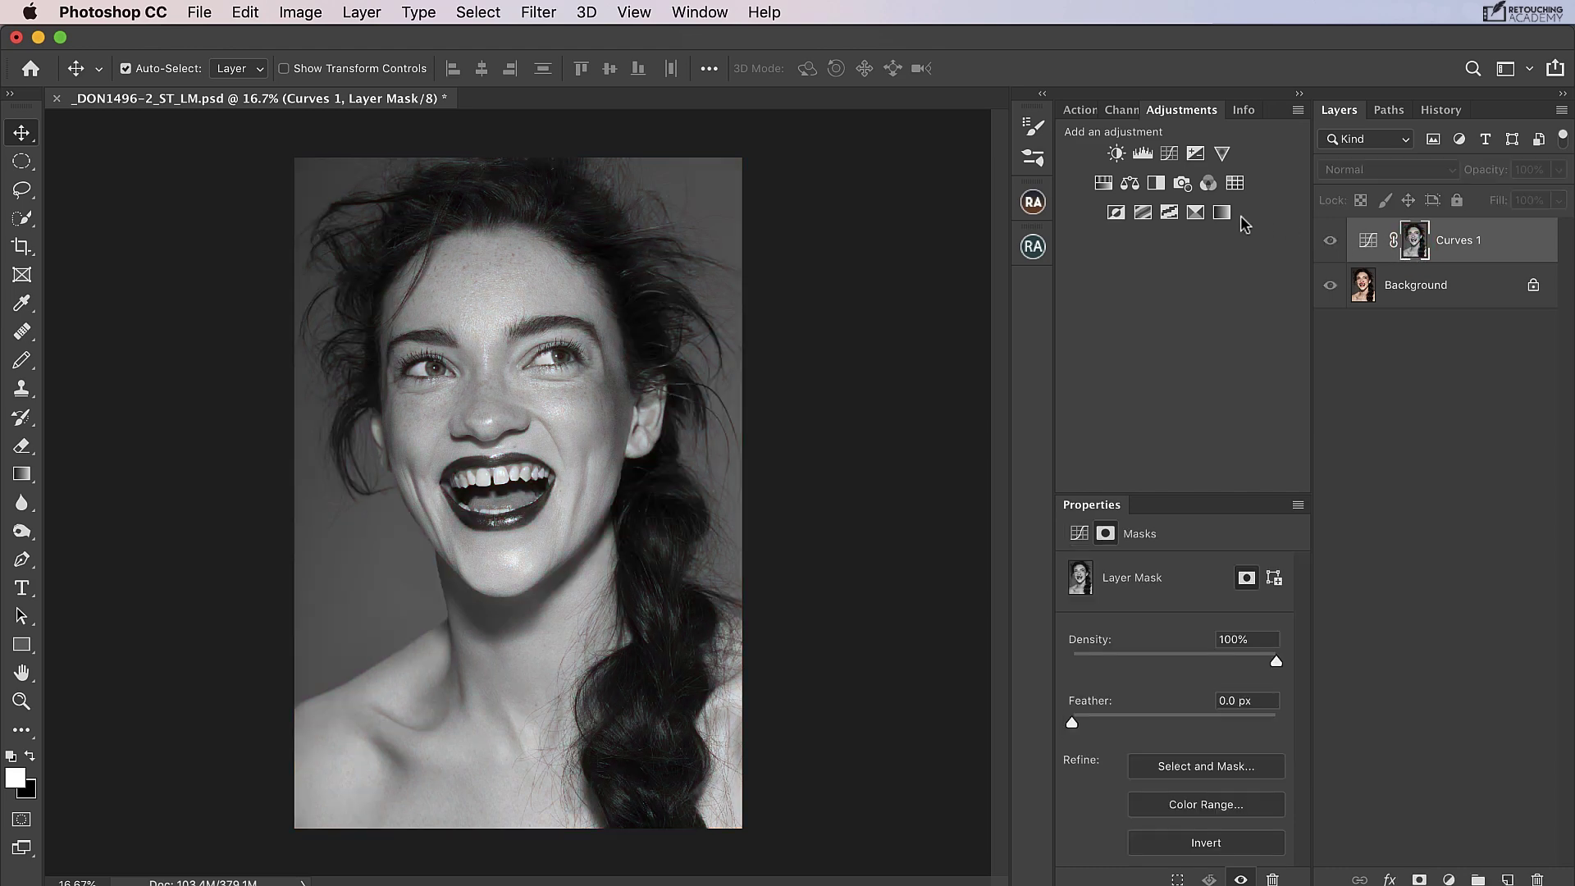
pyautogui.click(300, 12)
pyautogui.moveTo(318, 73)
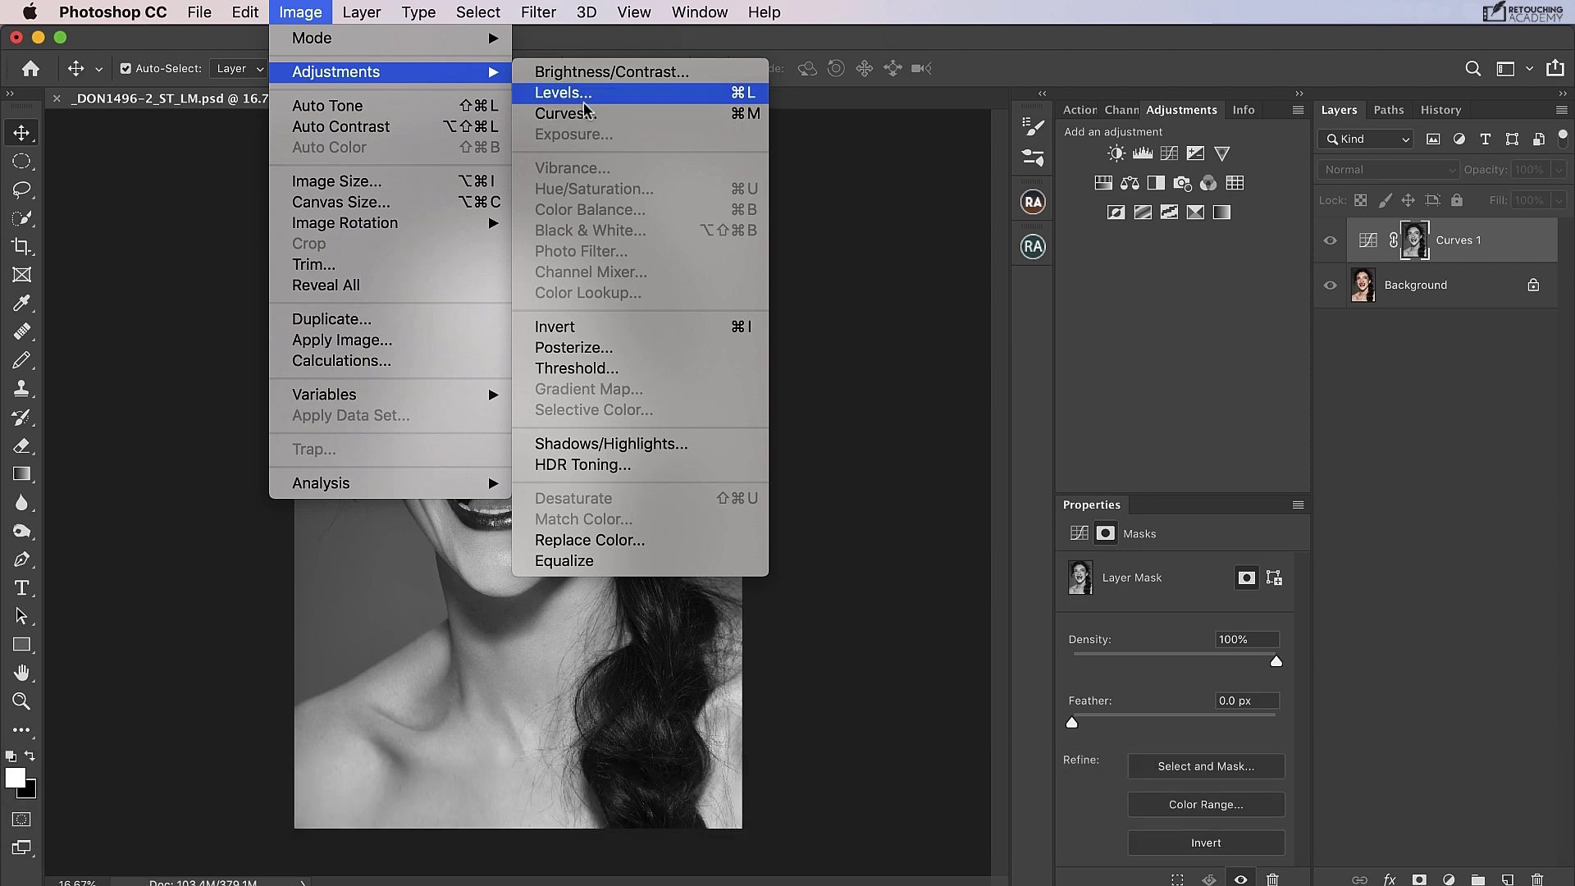
pyautogui.click(594, 94)
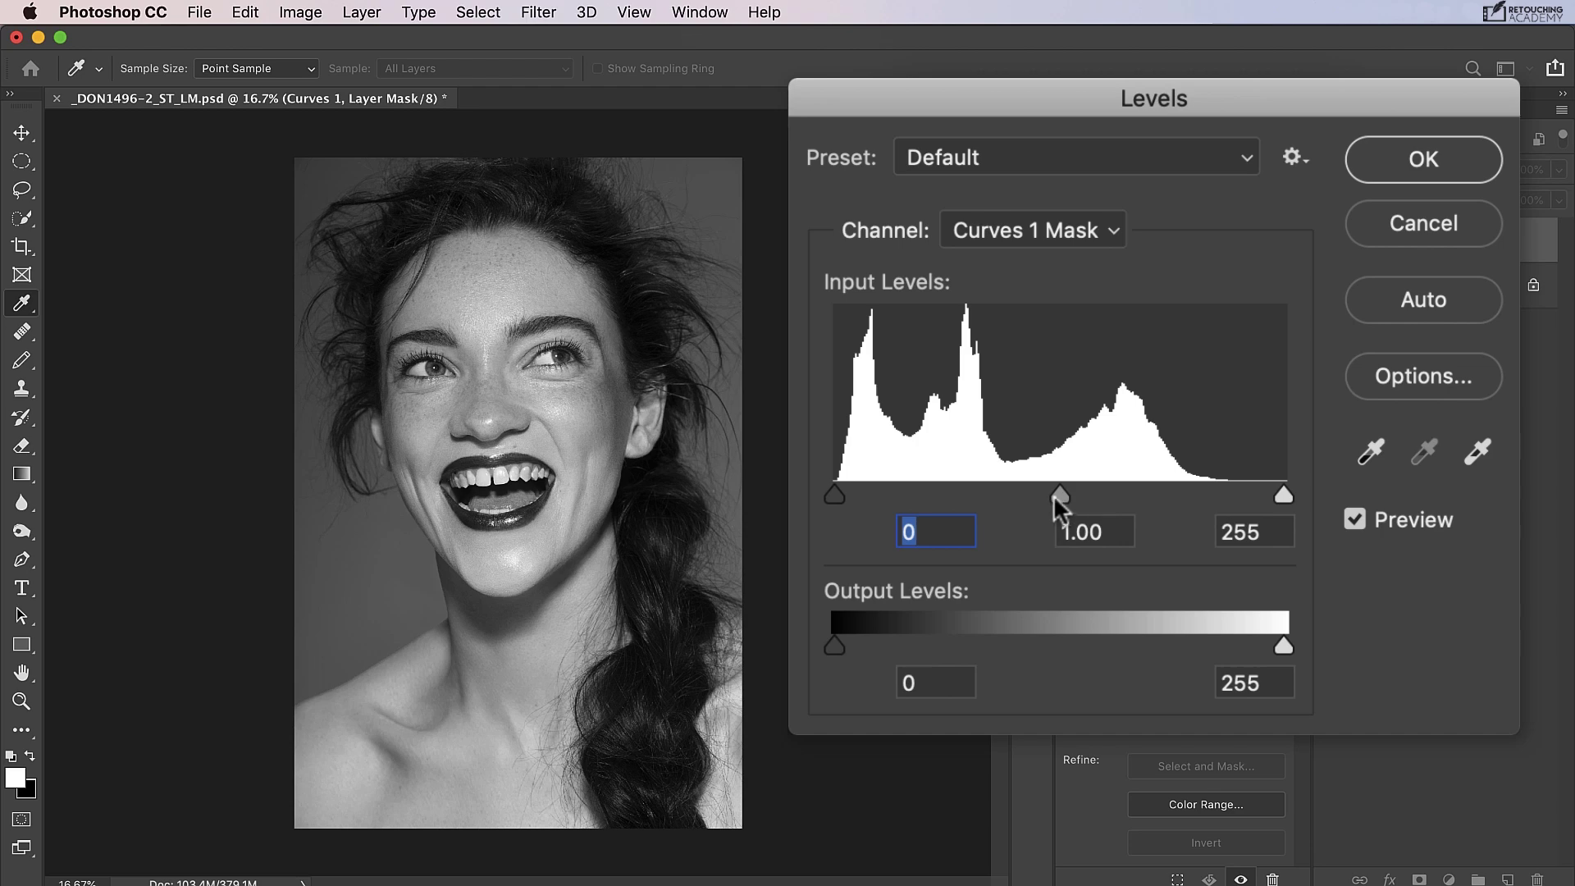
pyautogui.moveTo(830, 492); pyautogui.dragTo(952, 495)
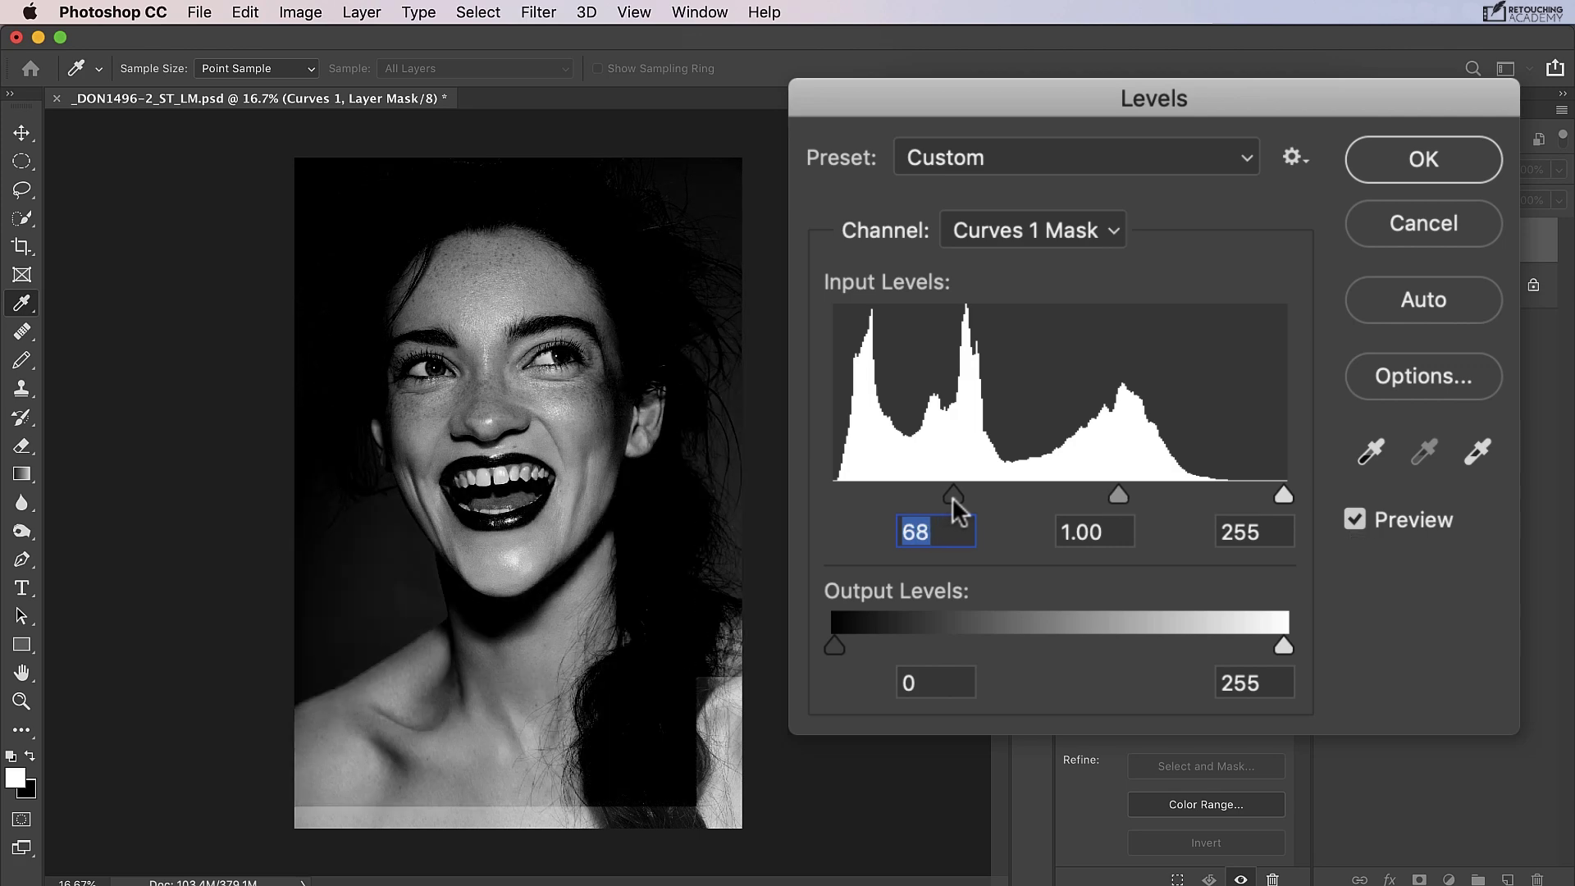
pyautogui.moveTo(951, 496); pyautogui.dragTo(996, 496)
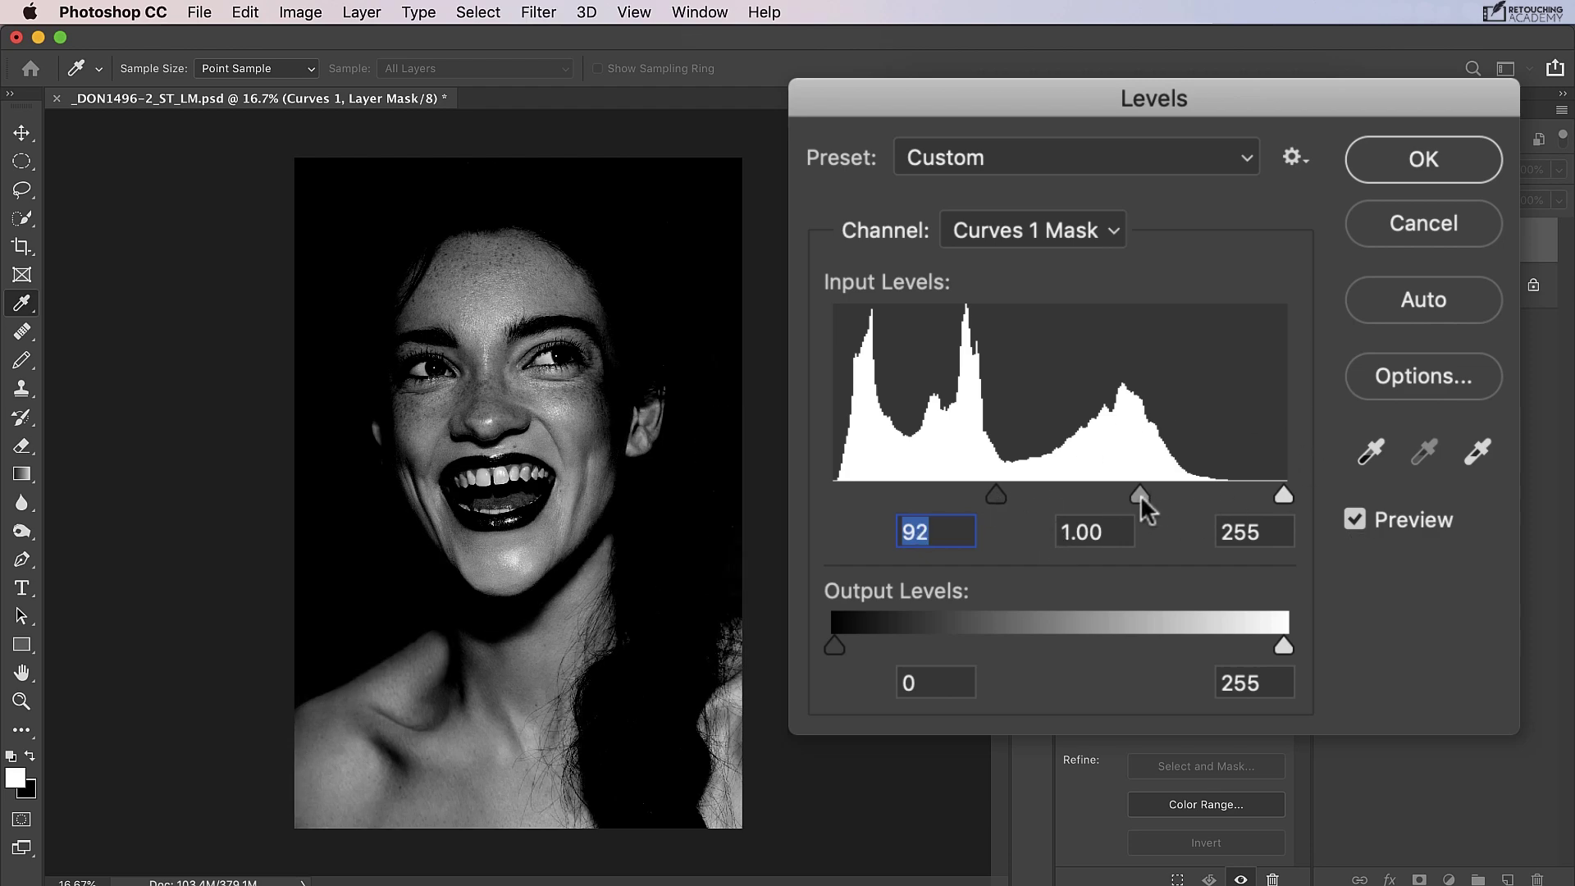
pyautogui.moveTo(1141, 494); pyautogui.dragTo(1174, 500)
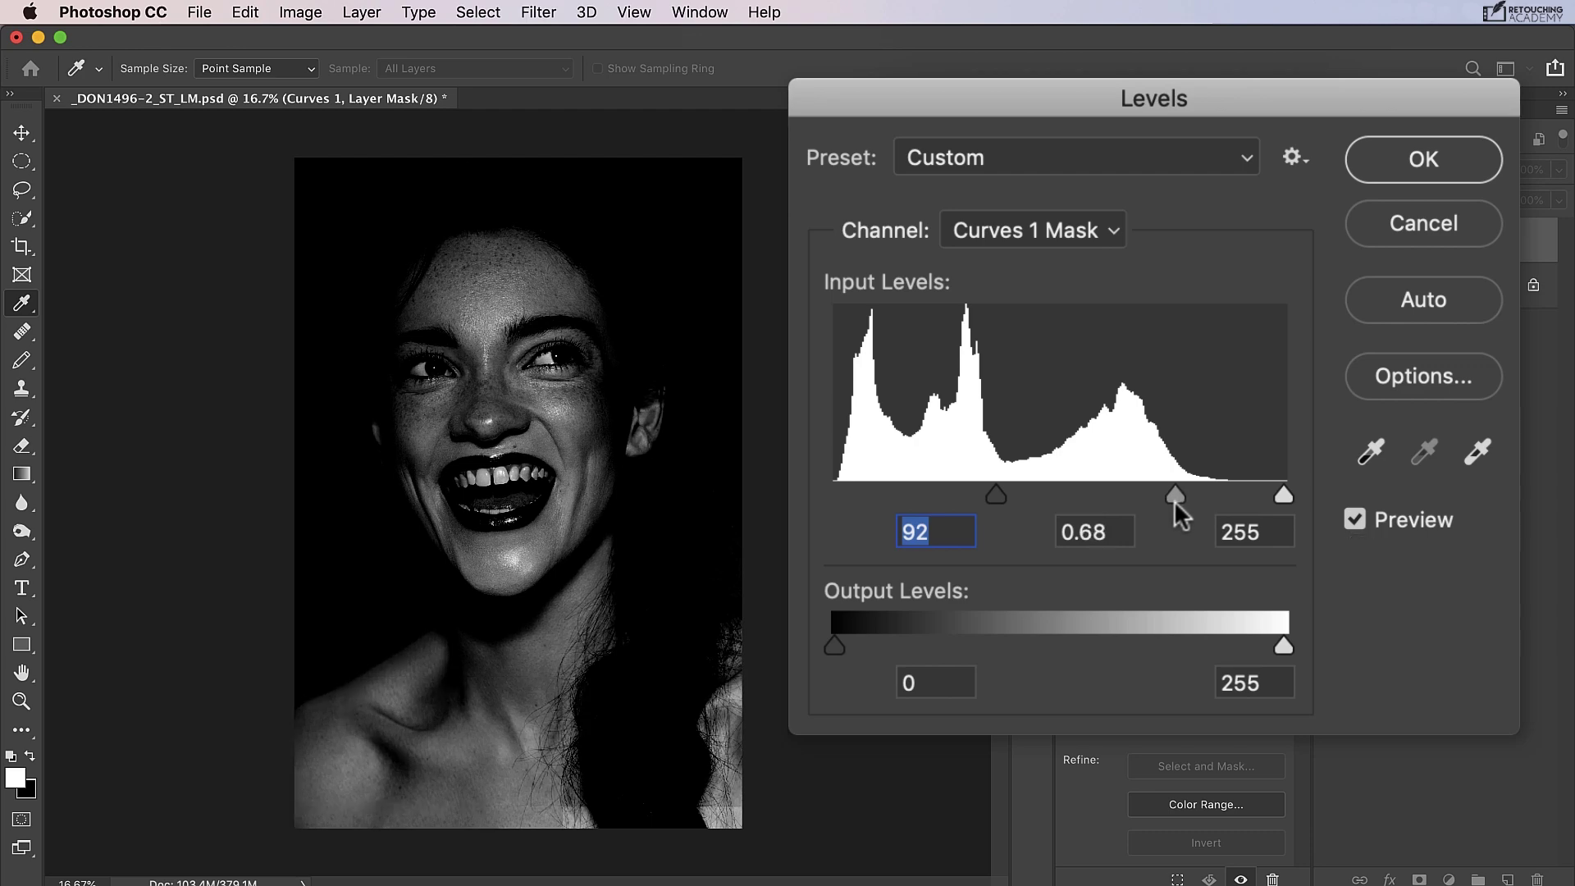
pyautogui.press('Tab')
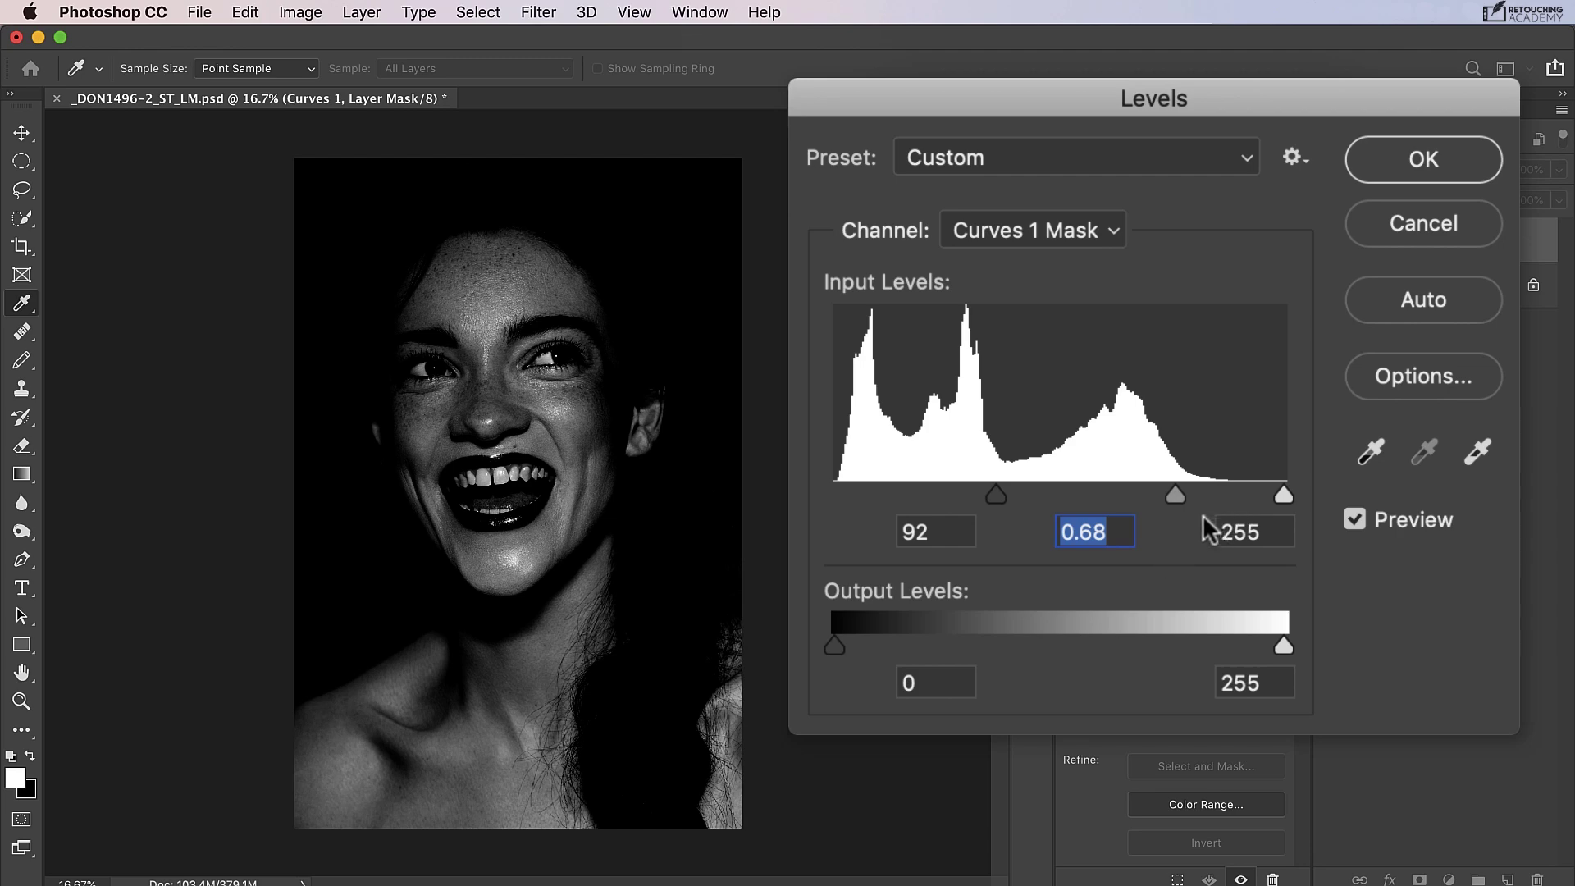
pyautogui.click(1447, 177)
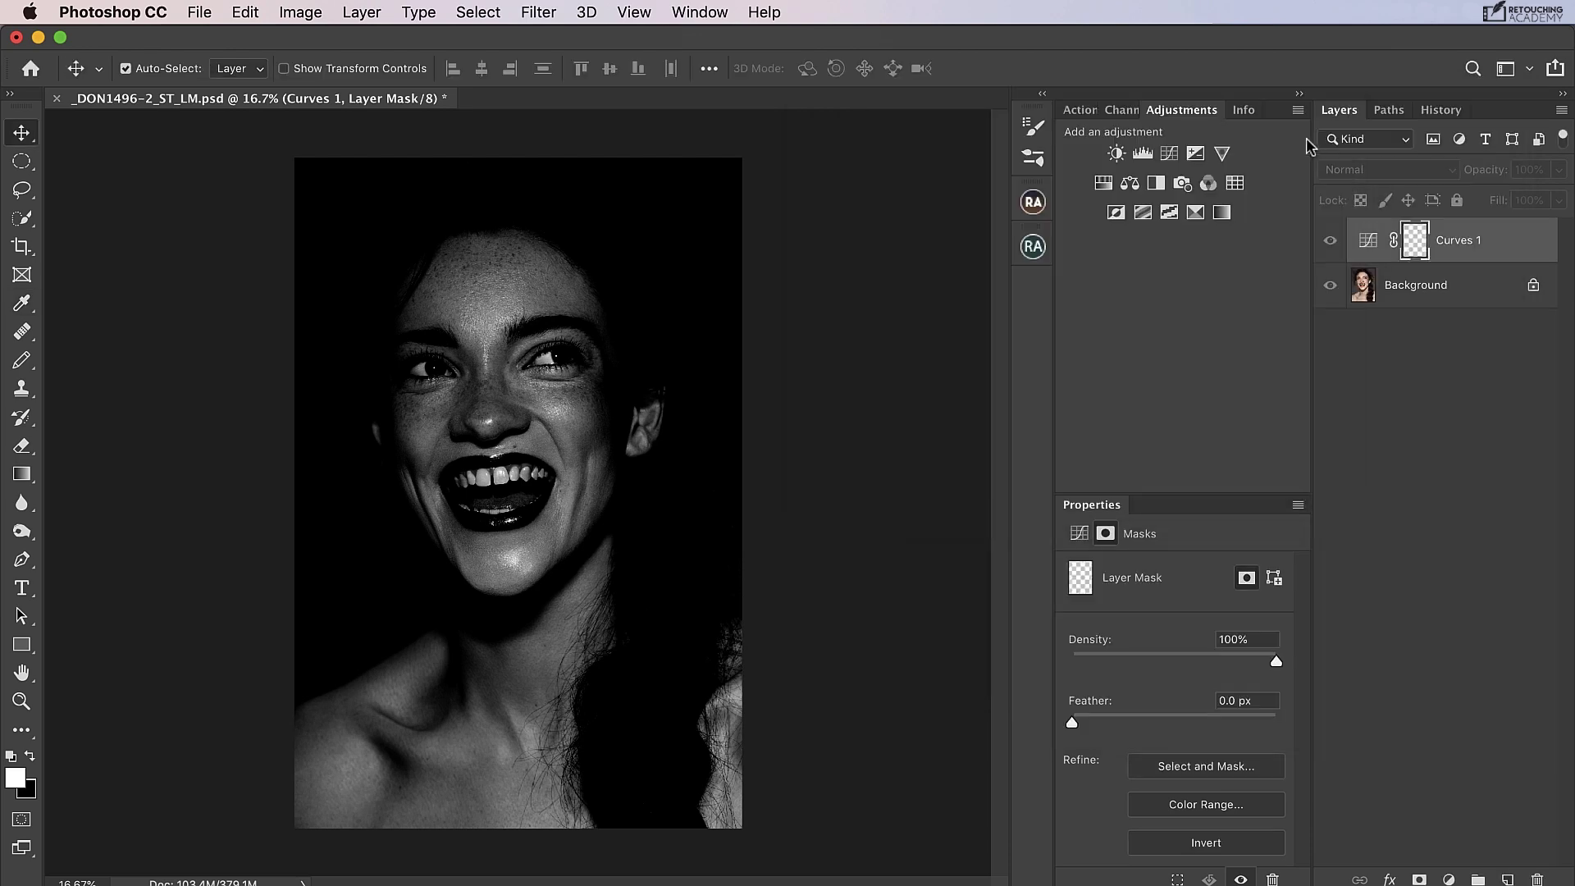
# Step: Return to the Curves 1 adjustment and lower the RGB curve's white point to output 223
pyautogui.click(1368, 240)
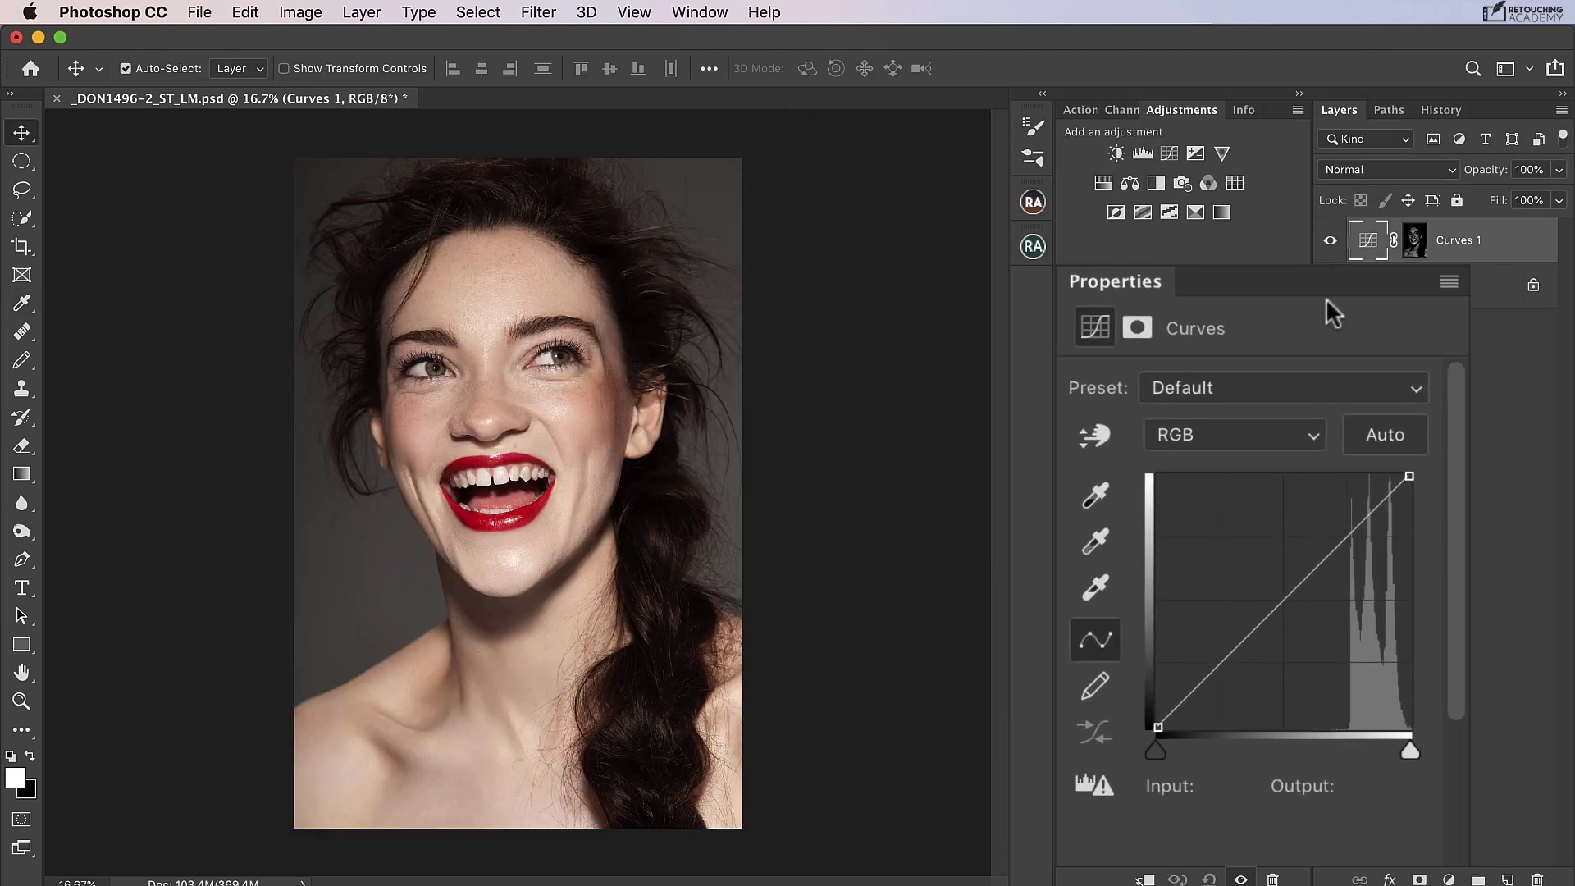
pyautogui.click(1409, 477)
pyautogui.moveTo(1411, 478); pyautogui.dragTo(1422, 507)
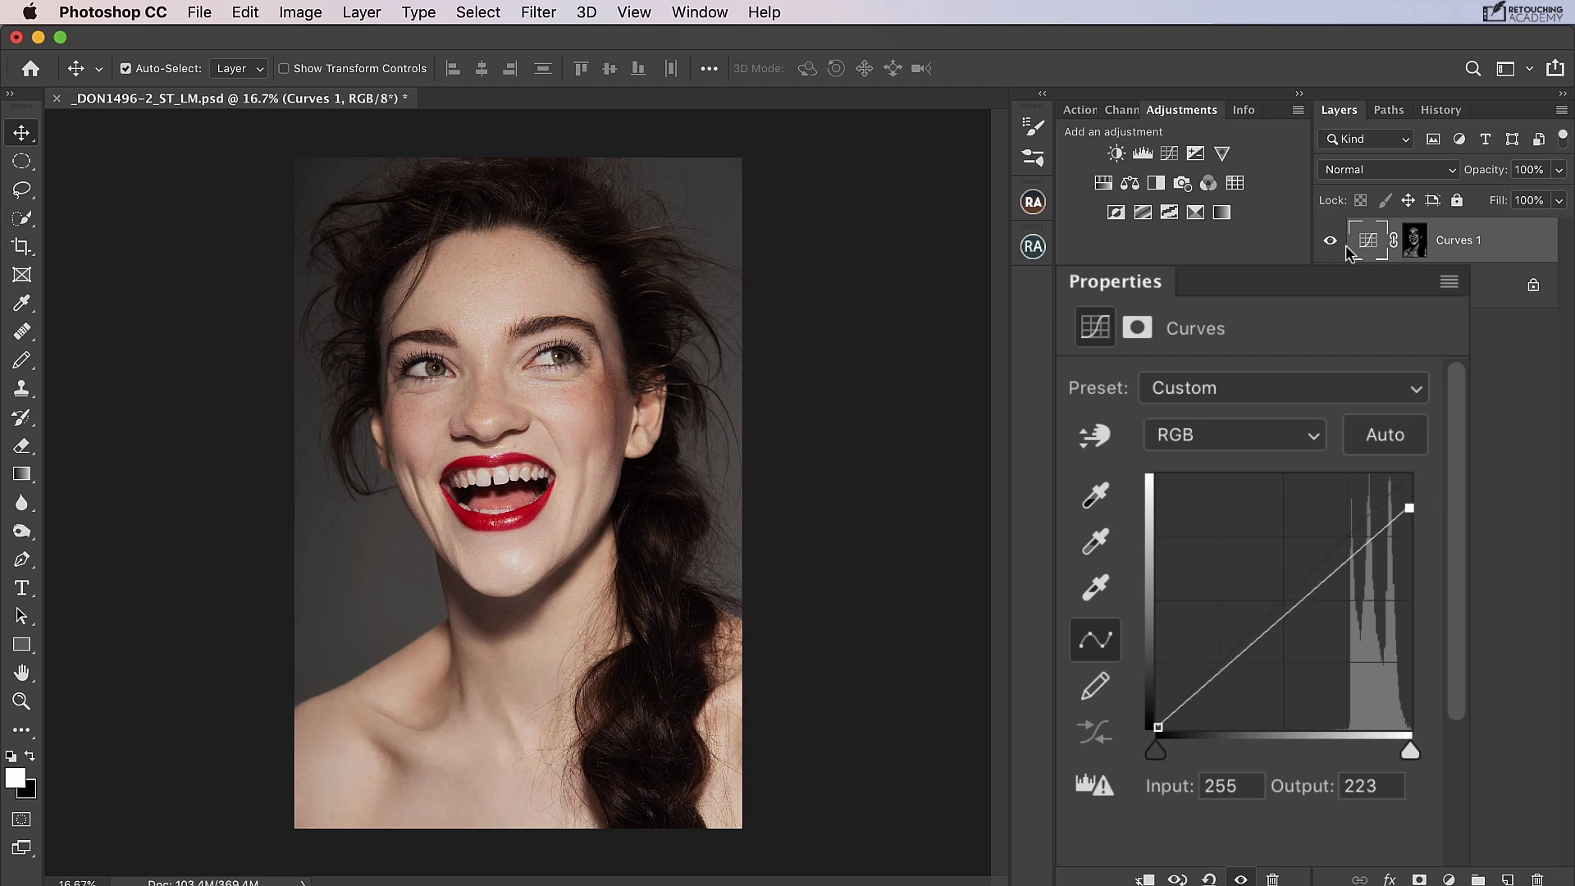
# Step: Toggle the Curves 1 layer's visibility to compare the portrait before and after, leaving the layer shown
pyautogui.click(1331, 240)
pyautogui.click(1330, 240)
pyautogui.click(1330, 242)
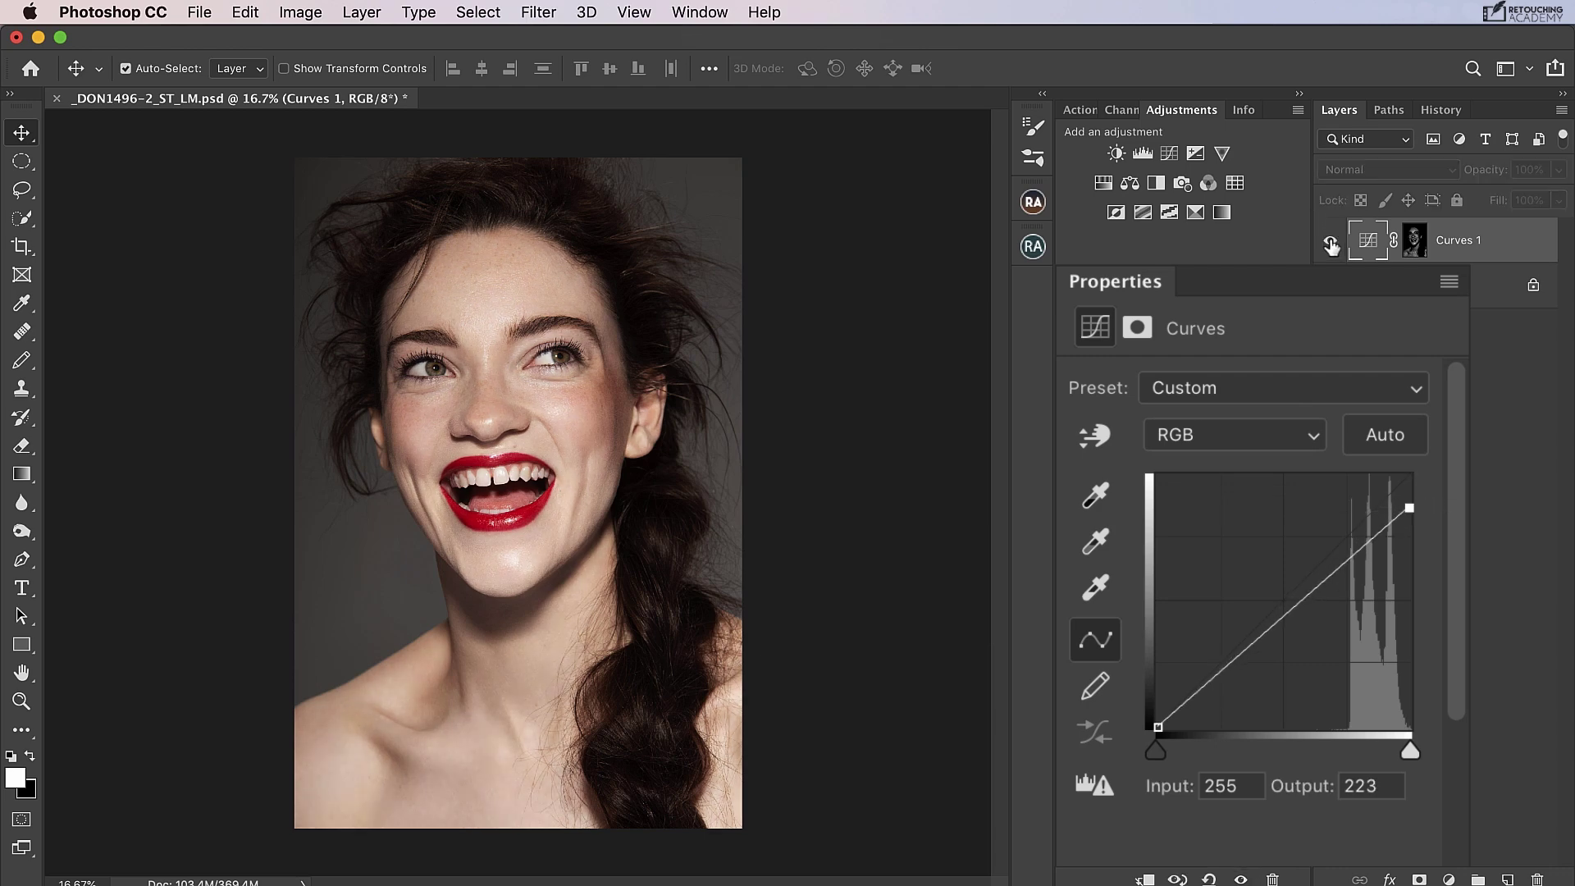
pyautogui.click(1330, 243)
pyautogui.click(1330, 245)
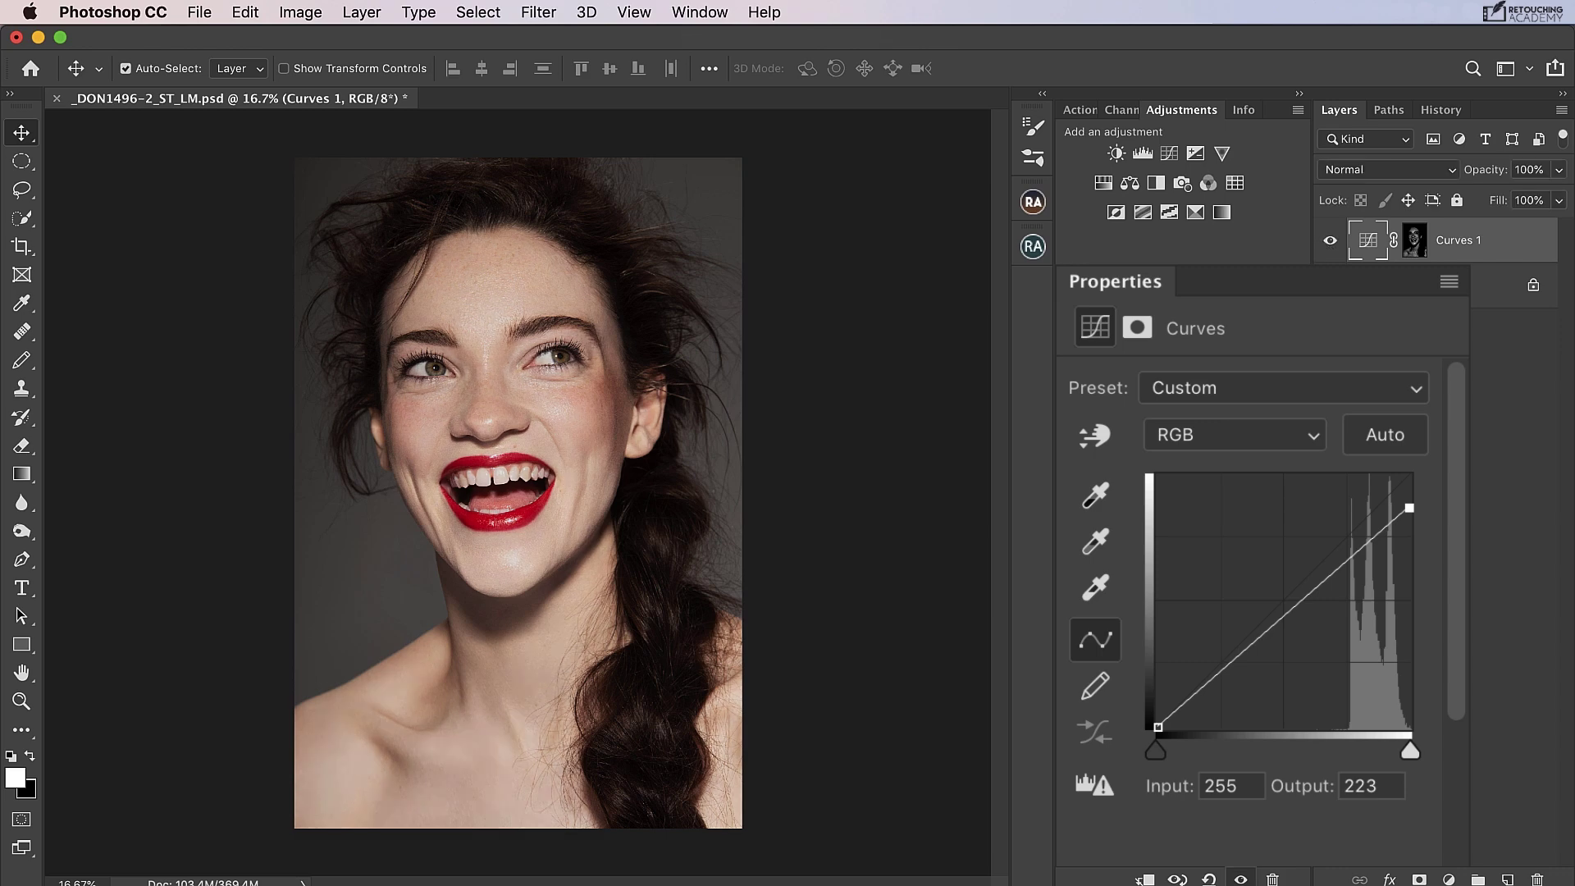
# Step: Restore the Curves 1 white point to output 255, brighten the RGB curve at input 110 to output 154, and compare with the layer hidden
pyautogui.moveTo(1409, 507); pyautogui.dragTo(1430, 459)
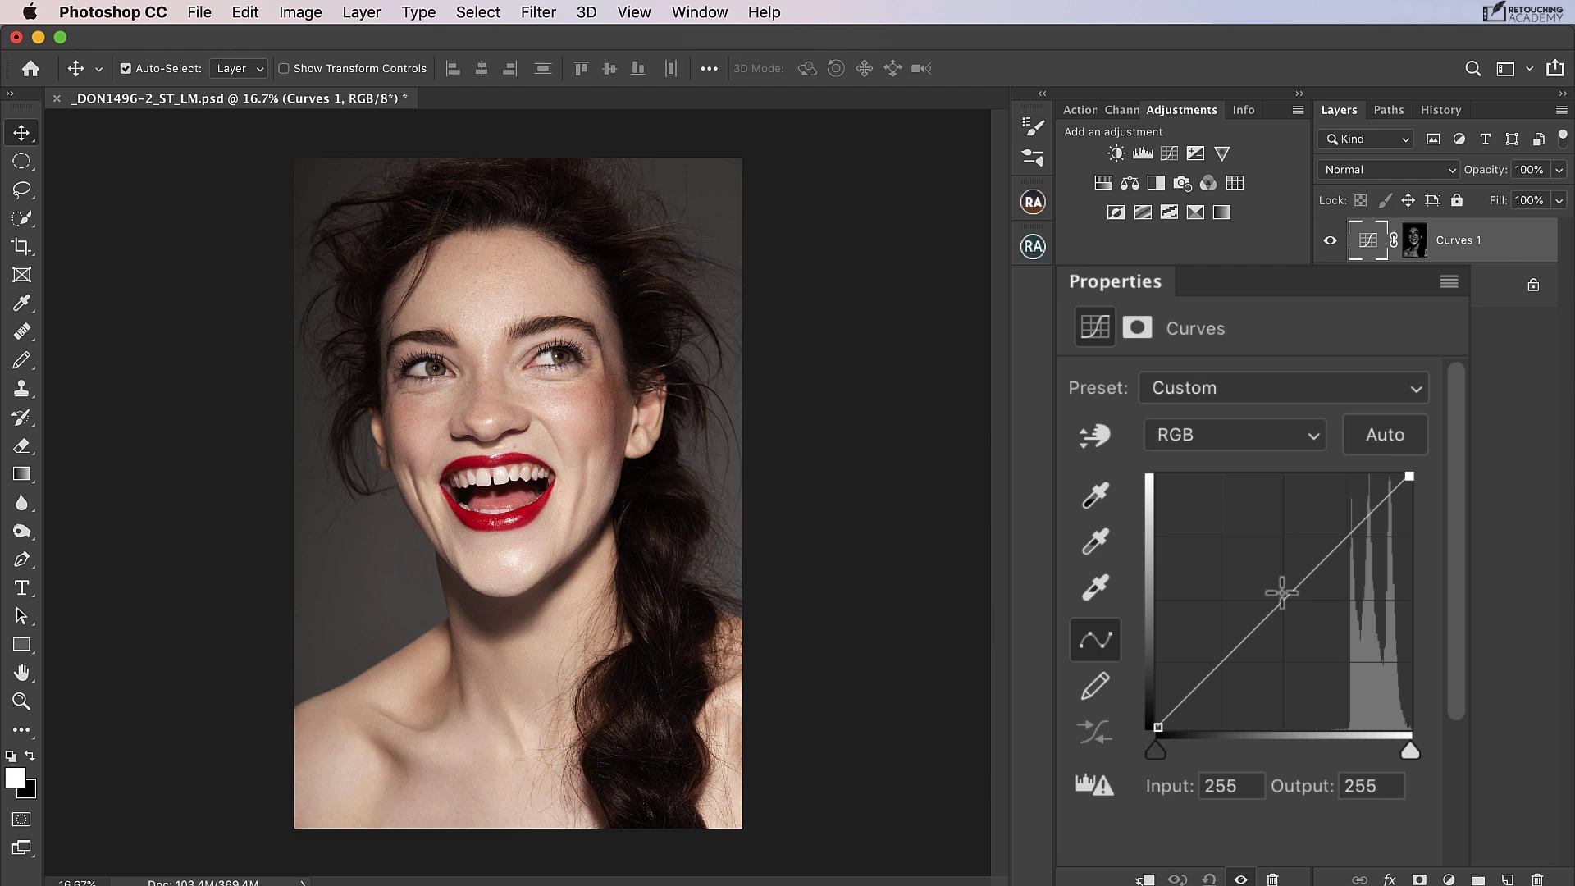
pyautogui.moveTo(1281, 593); pyautogui.dragTo(1266, 574)
pyautogui.click(1330, 240)
pyautogui.click(1330, 241)
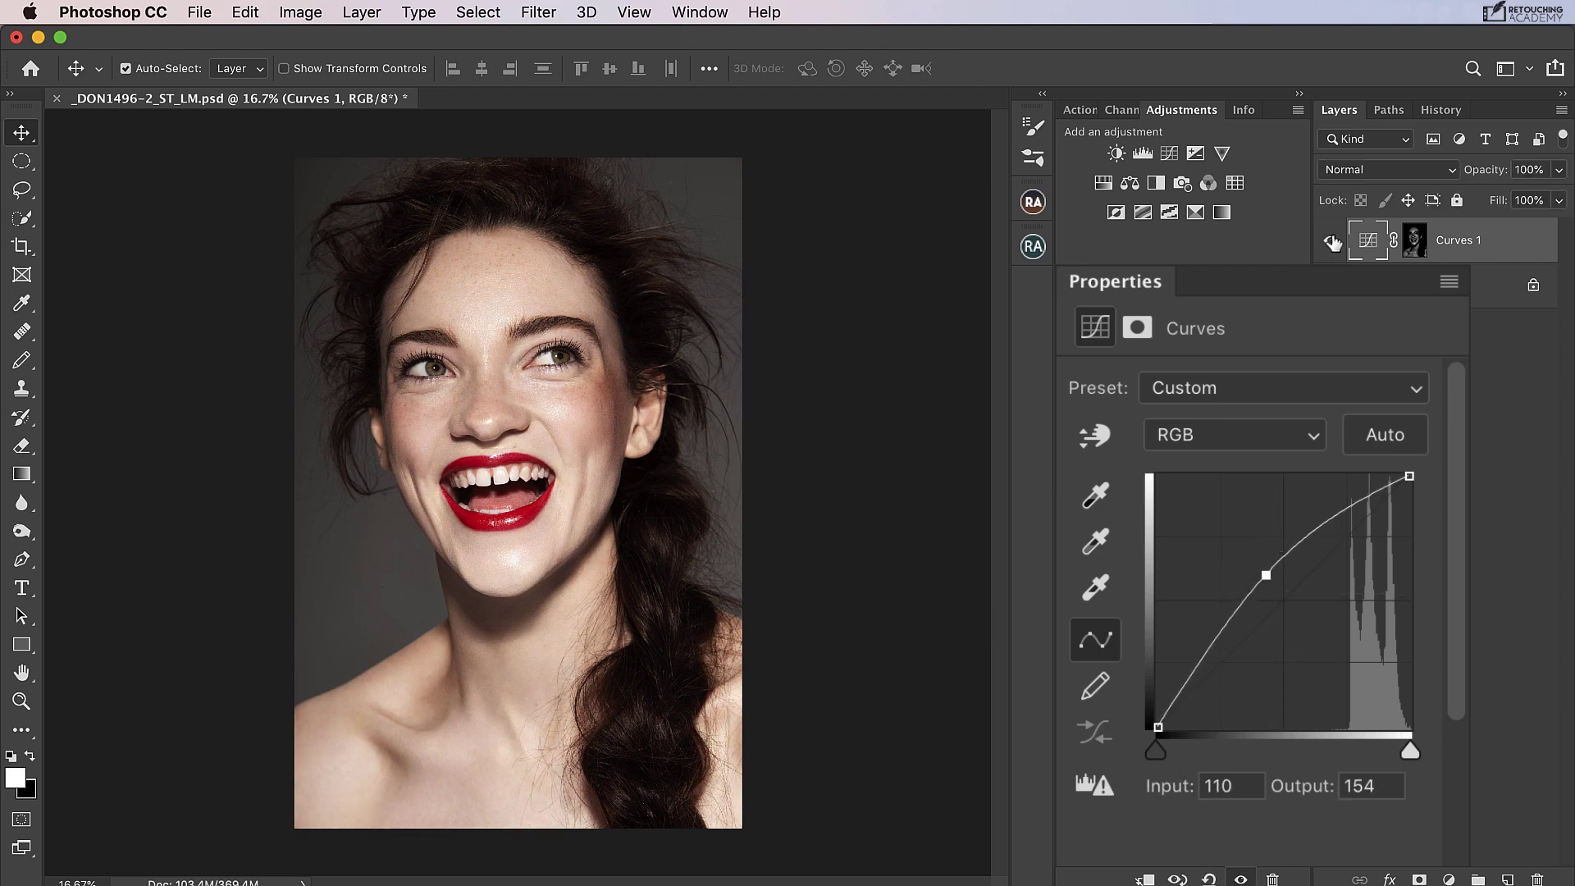
pyautogui.click(1330, 240)
pyautogui.click(1330, 240)
# Step: Delete the Curves 1 layer and add a fresh Curves adjustment layer masked by a selection loaded from the SHADOWS 2 channel
pyautogui.moveTo(1481, 246); pyautogui.dragTo(1537, 879)
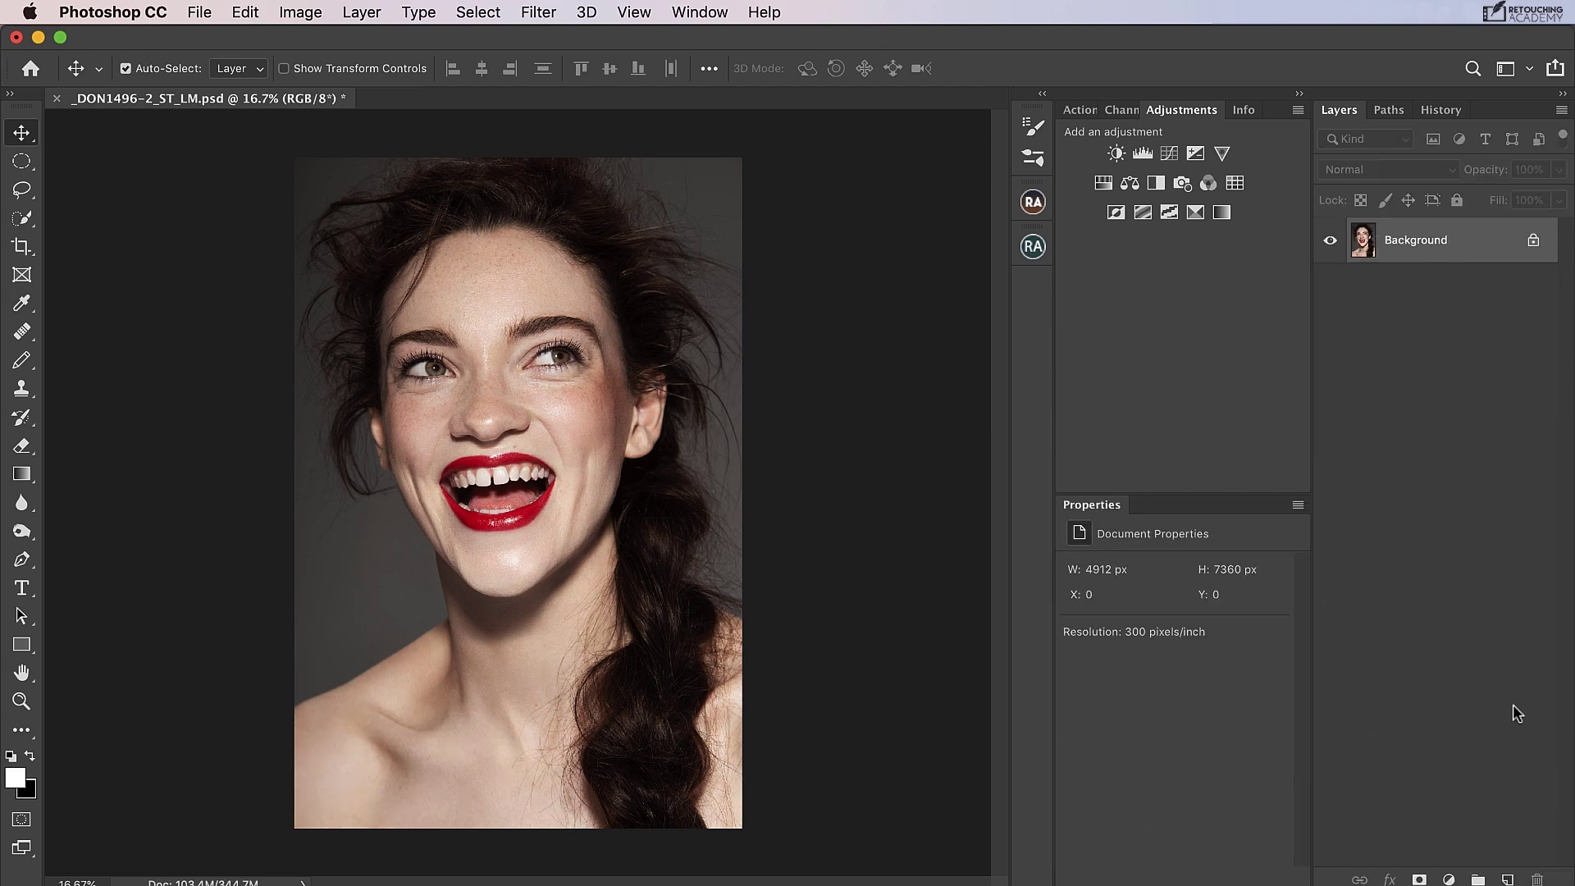
pyautogui.click(1121, 110)
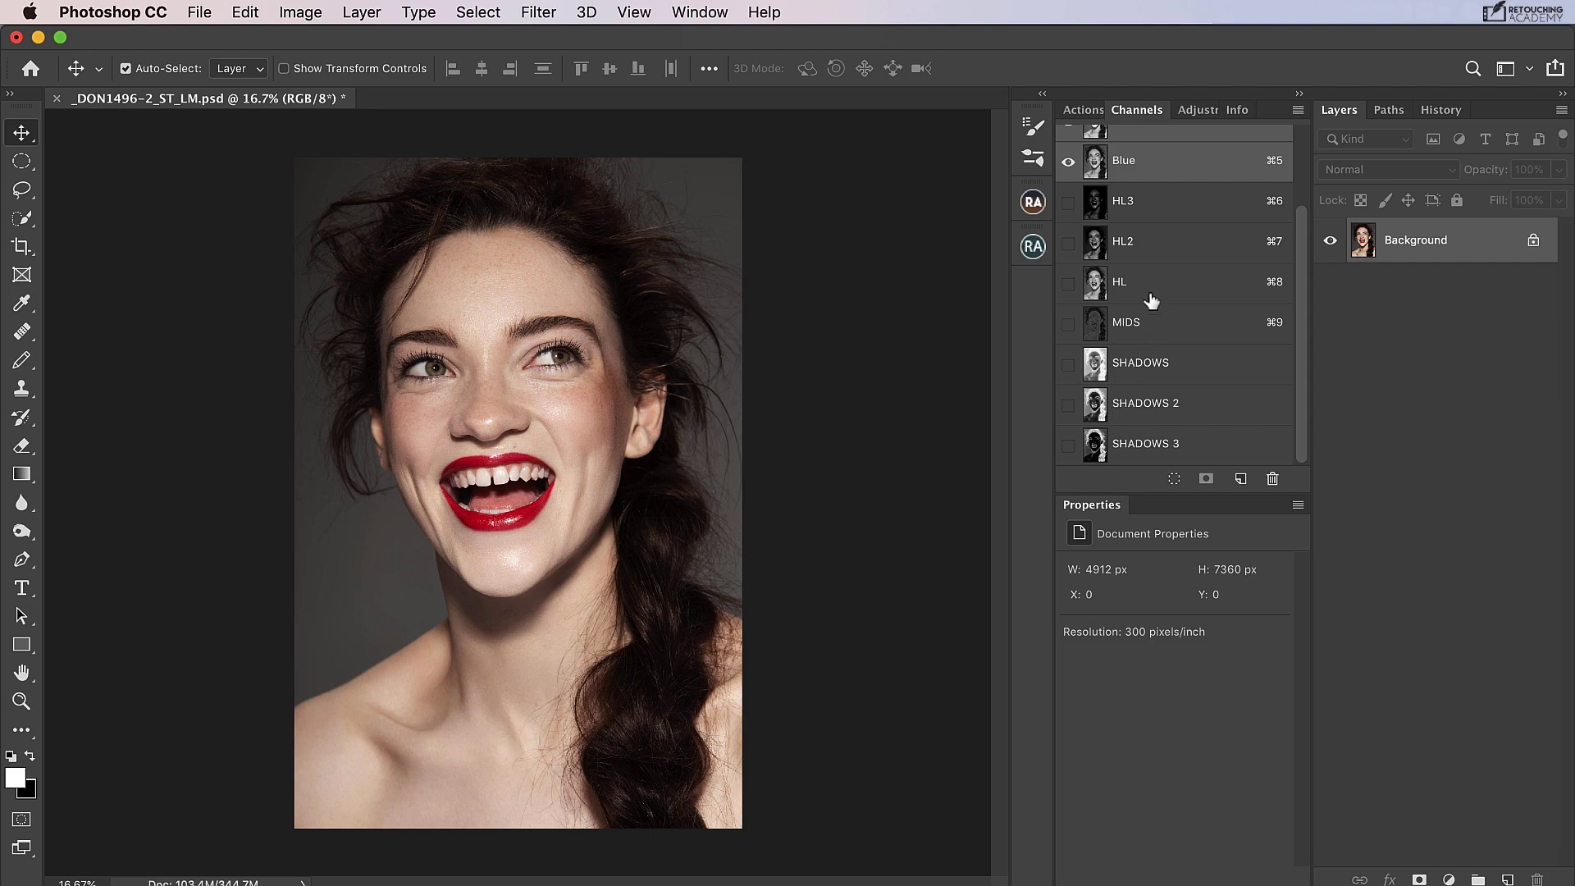
pyautogui.keyDown('super'); pyautogui.click(1118, 423); pyautogui.keyUp('super')
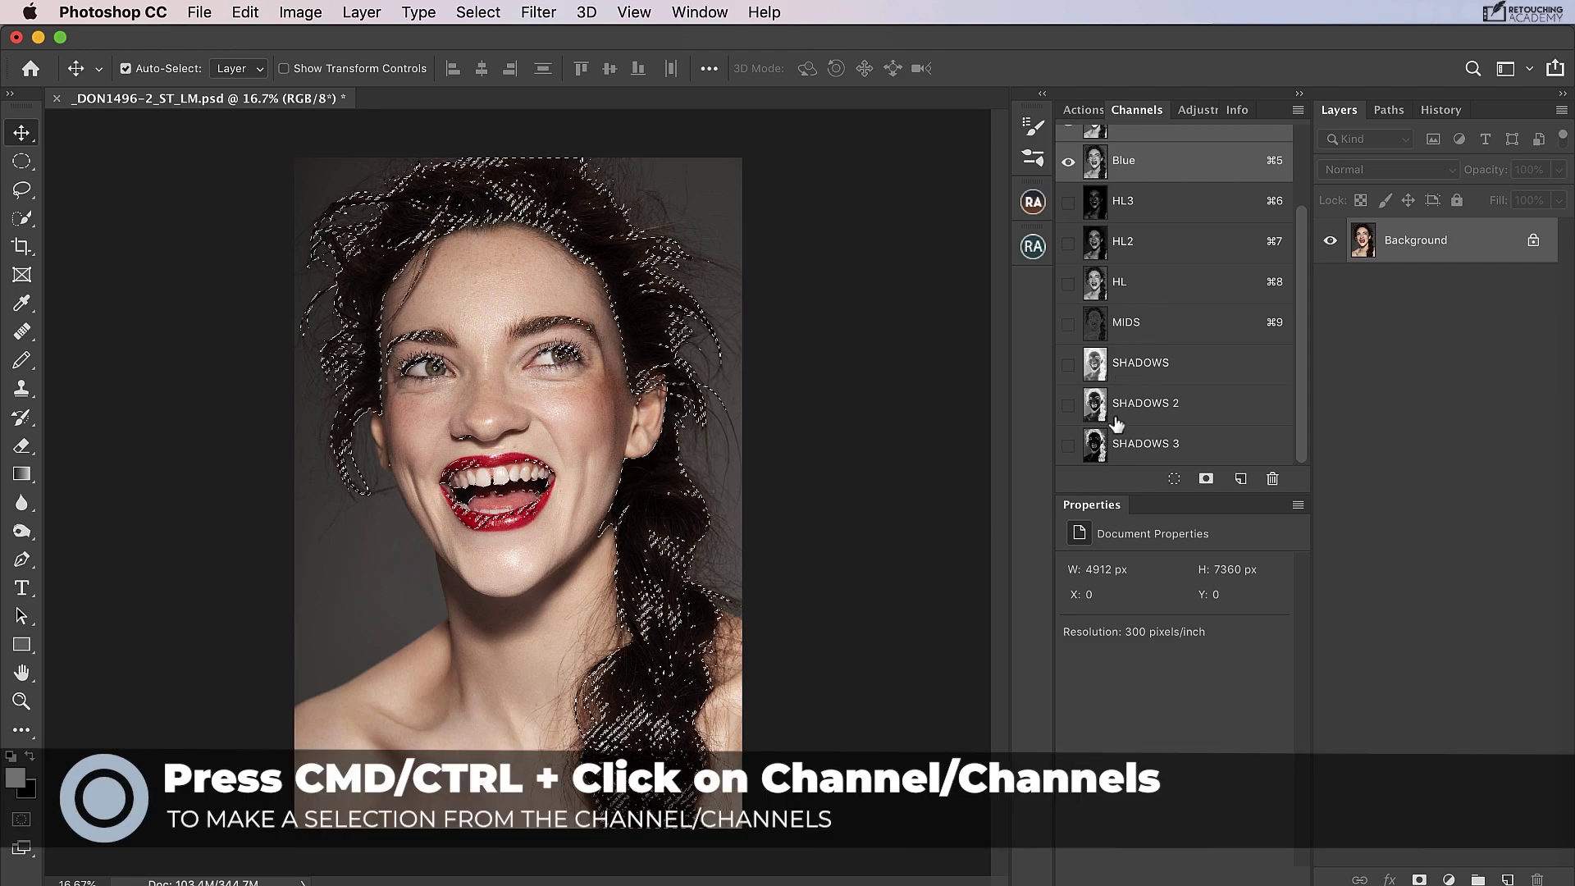
pyautogui.click(1196, 110)
pyautogui.click(1169, 154)
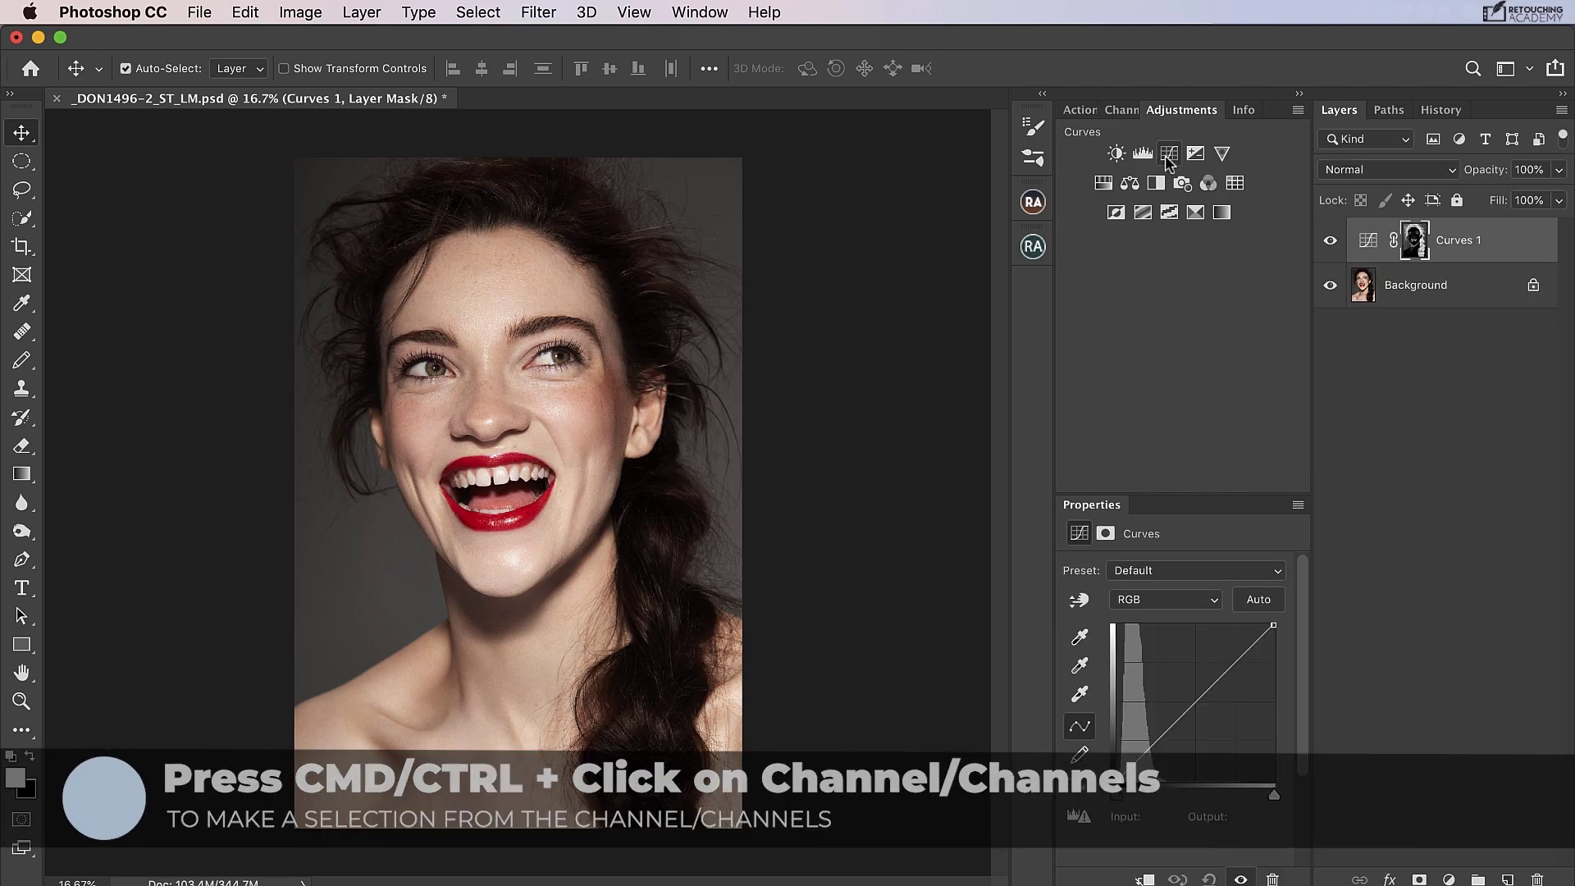
# Step: Raise the black point of the new adjustment's Blue curve to output 23 to tint the shadows blue
pyautogui.click(1152, 599)
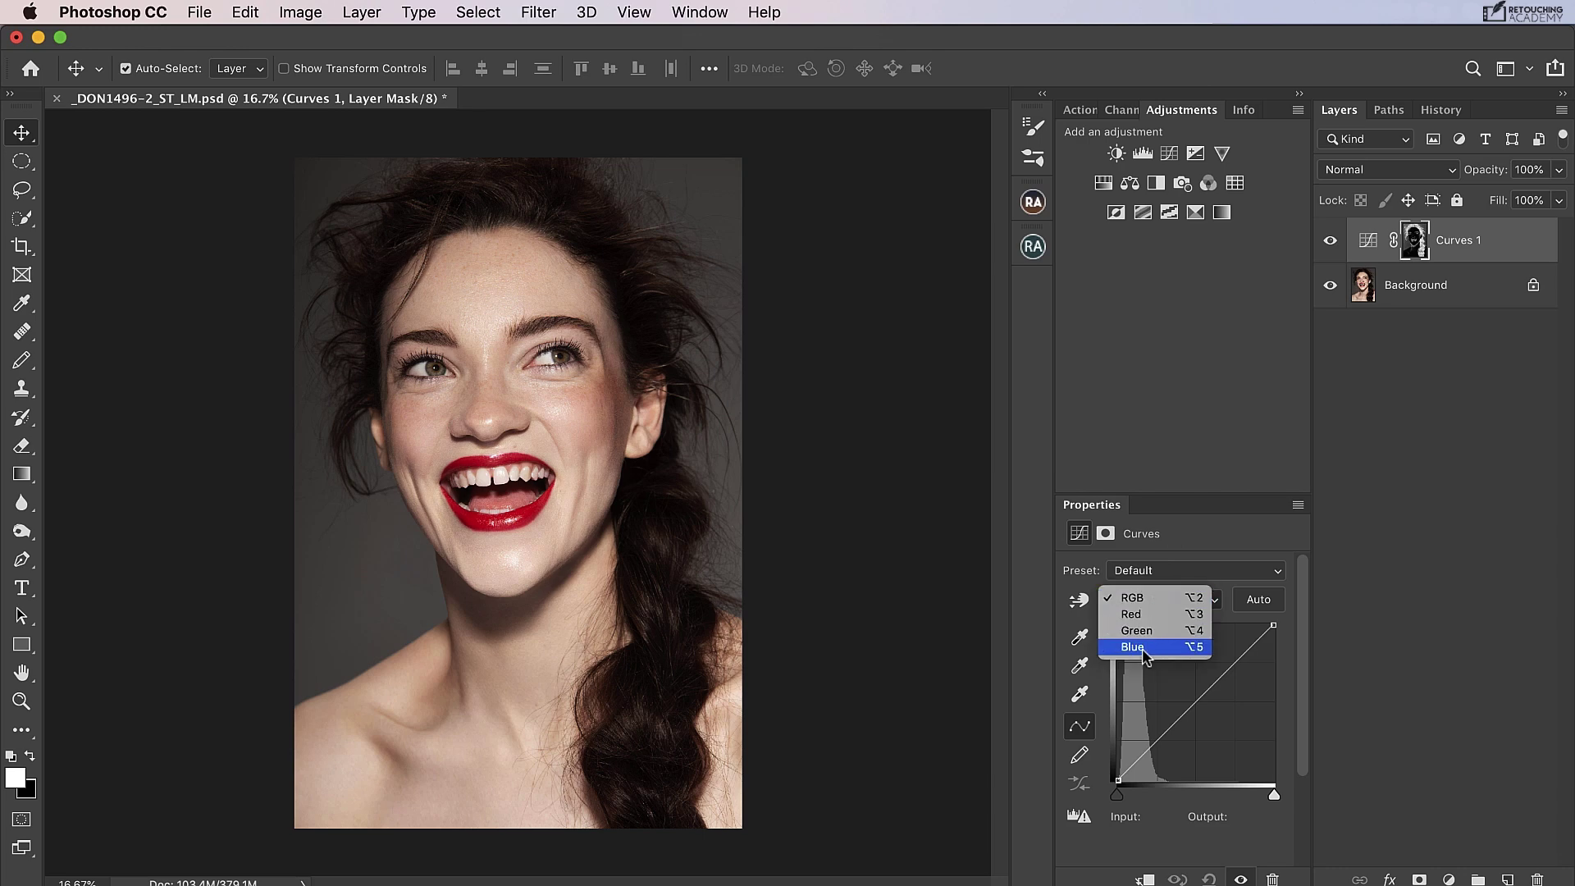
pyautogui.click(1142, 646)
pyautogui.click(1117, 778)
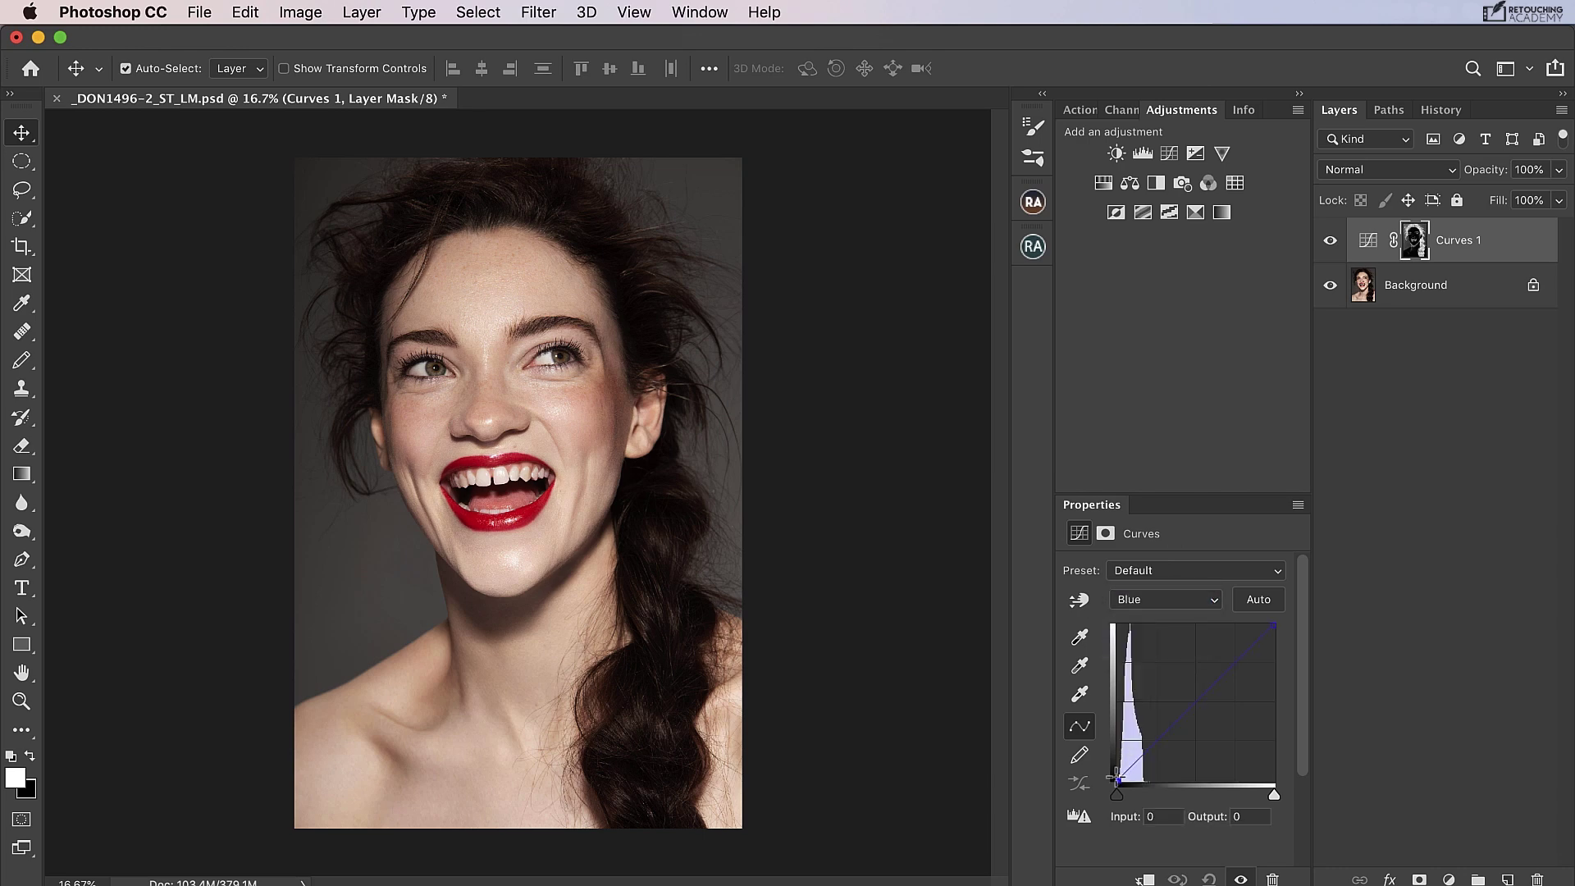
pyautogui.moveTo(1113, 778); pyautogui.dragTo(1108, 762)
# Step: Add a second Curves adjustment layer masked by the MIDS channel and darken its RGB curve with a point at input 140, output 108
pyautogui.click(1121, 110)
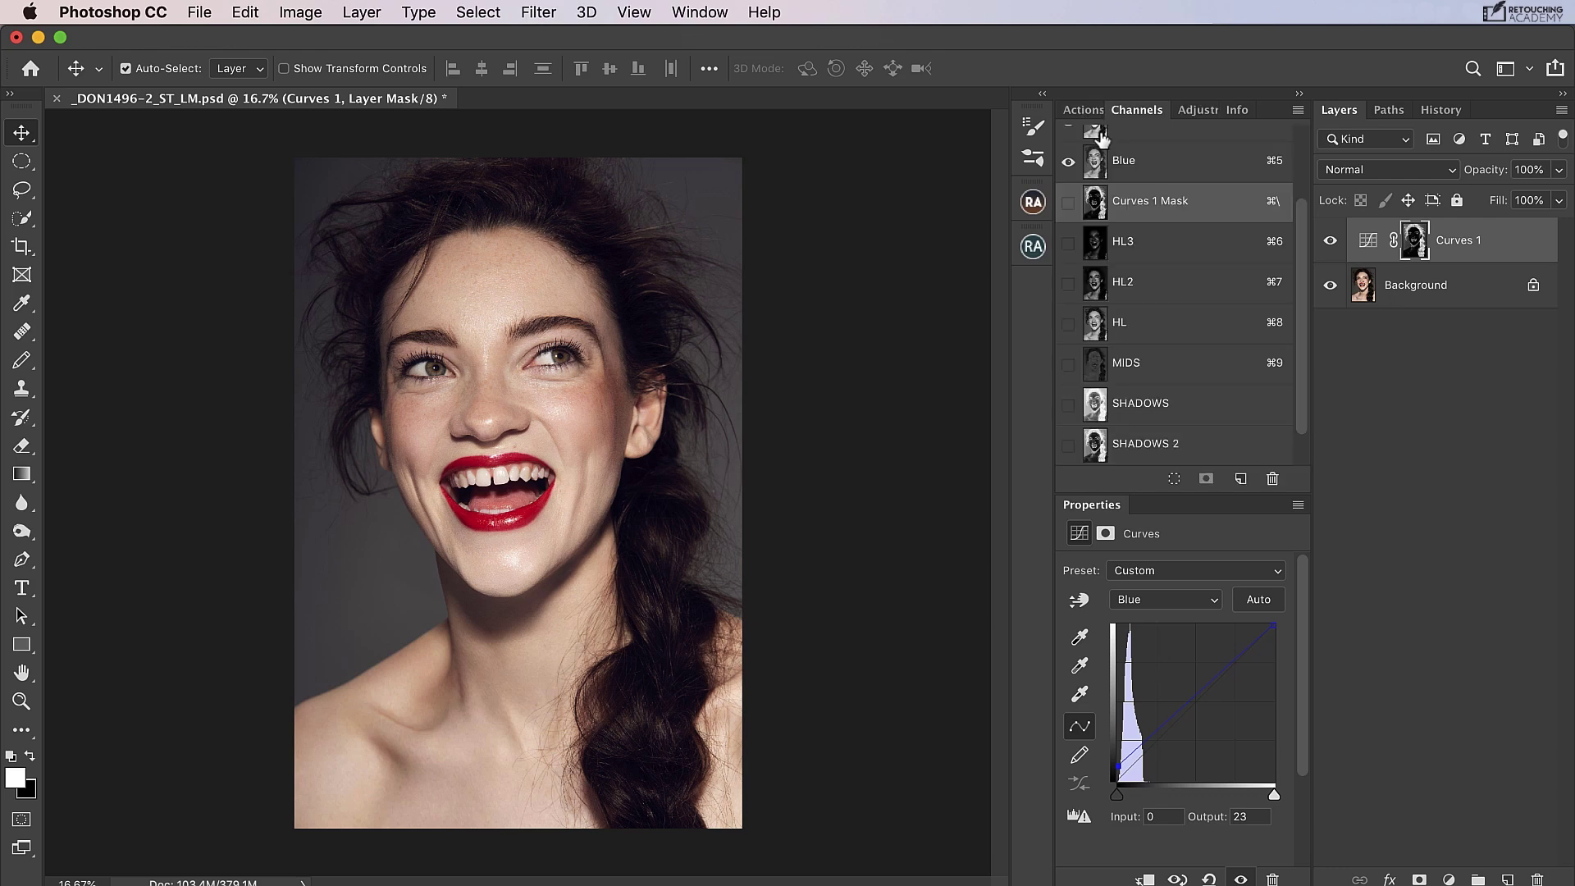
pyautogui.keyDown('super'); pyautogui.click(1099, 366); pyautogui.keyUp('super')
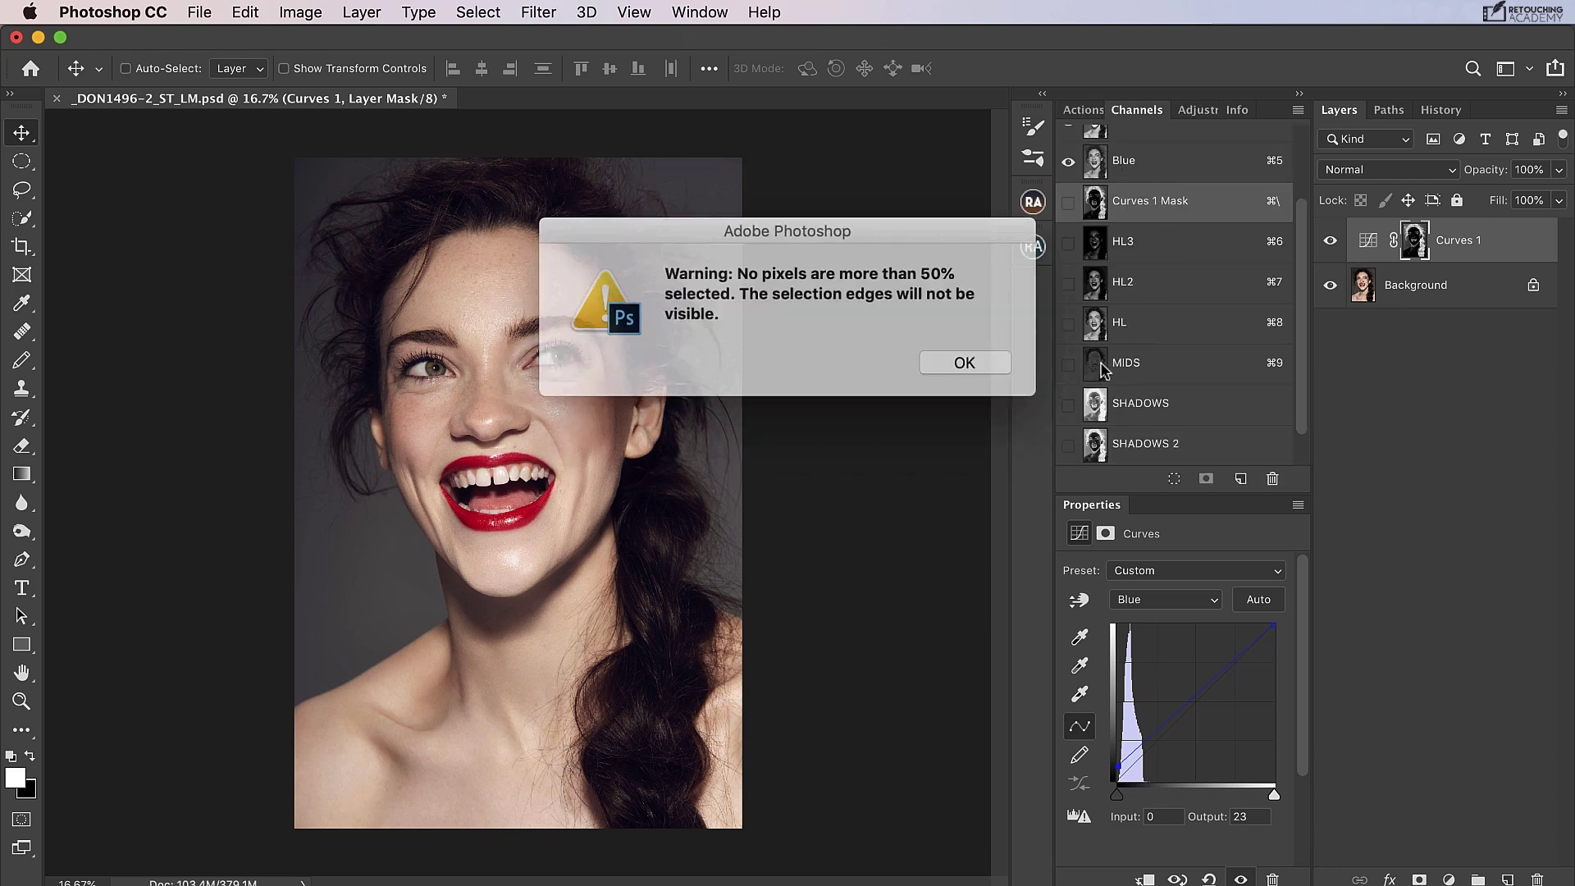
pyautogui.click(950, 360)
pyautogui.click(1190, 110)
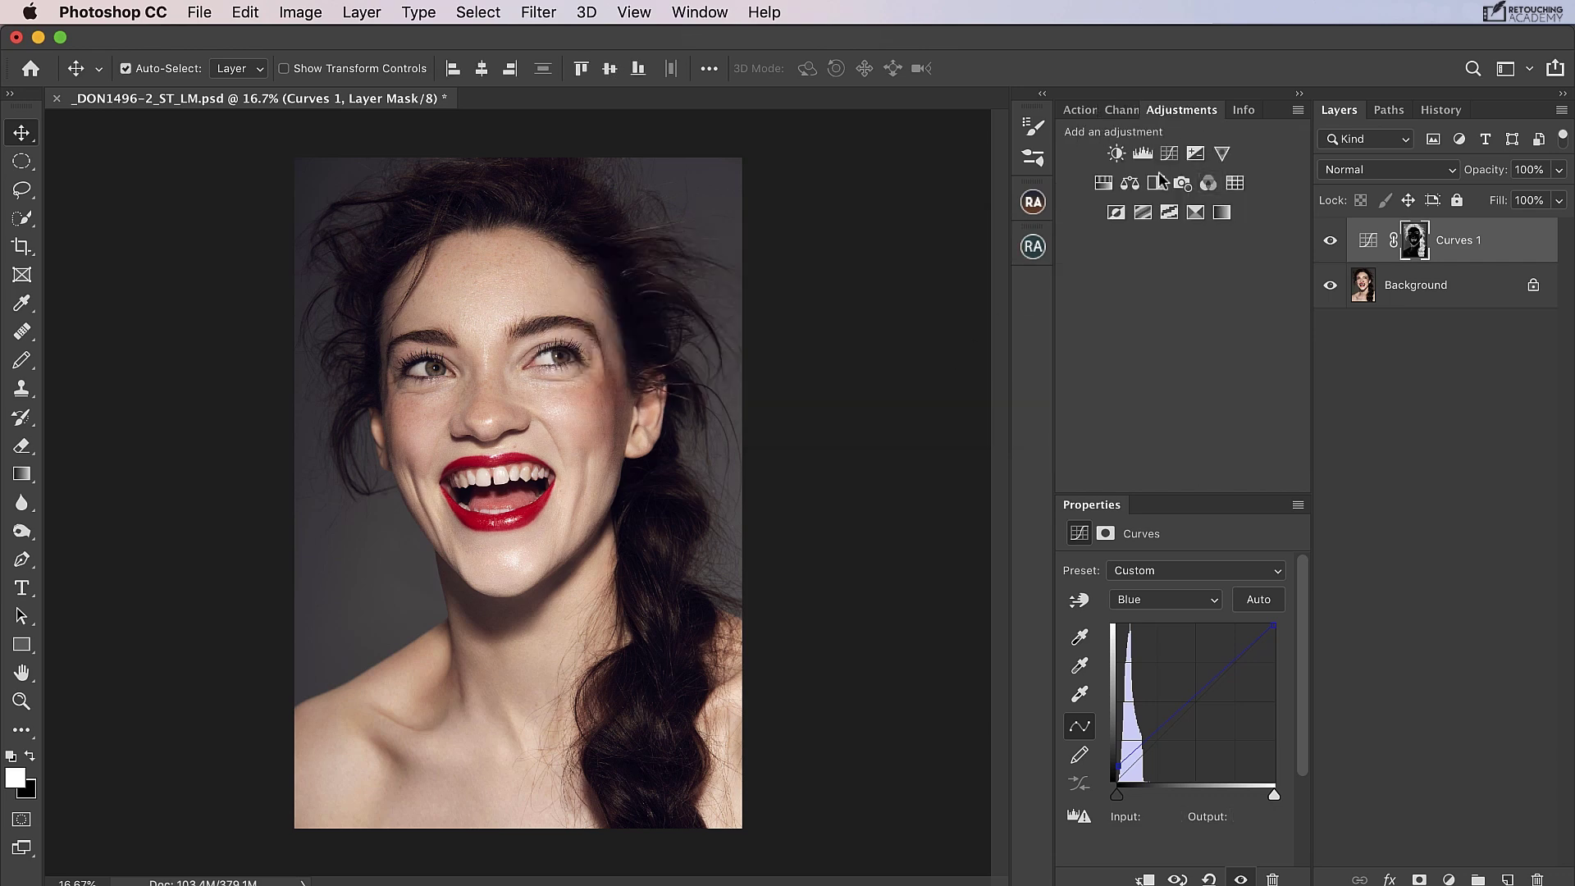
pyautogui.click(1169, 153)
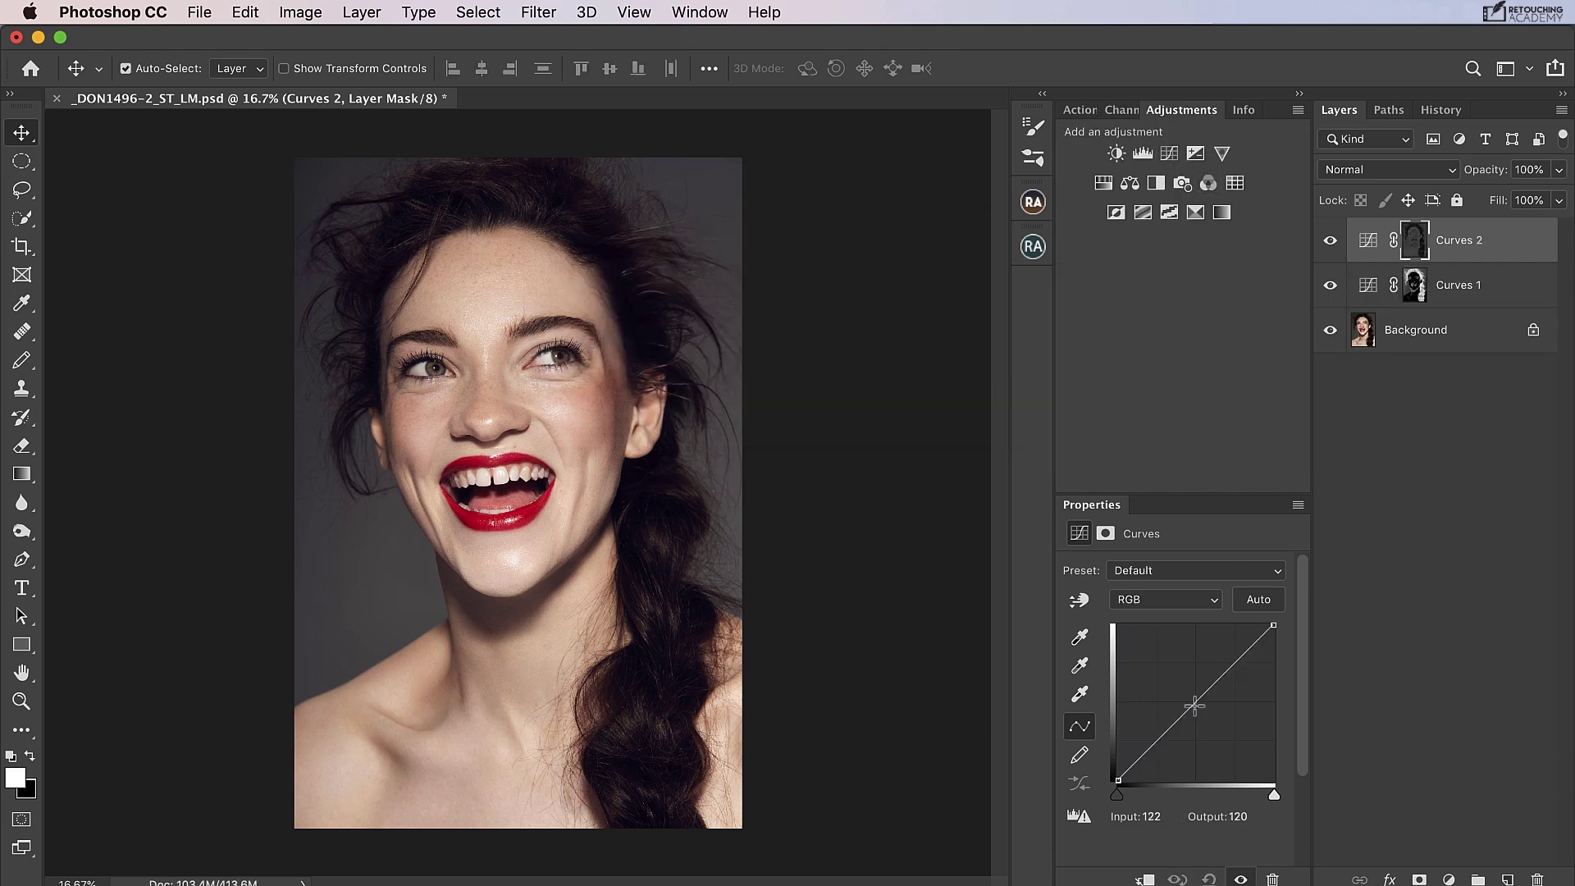
pyautogui.moveTo(1194, 706)
pyautogui.mouseDown()
pyautogui.moveTo(1205, 720)
pyautogui.moveTo(1182, 690)
pyautogui.moveTo(1203, 714)
pyautogui.mouseUp()
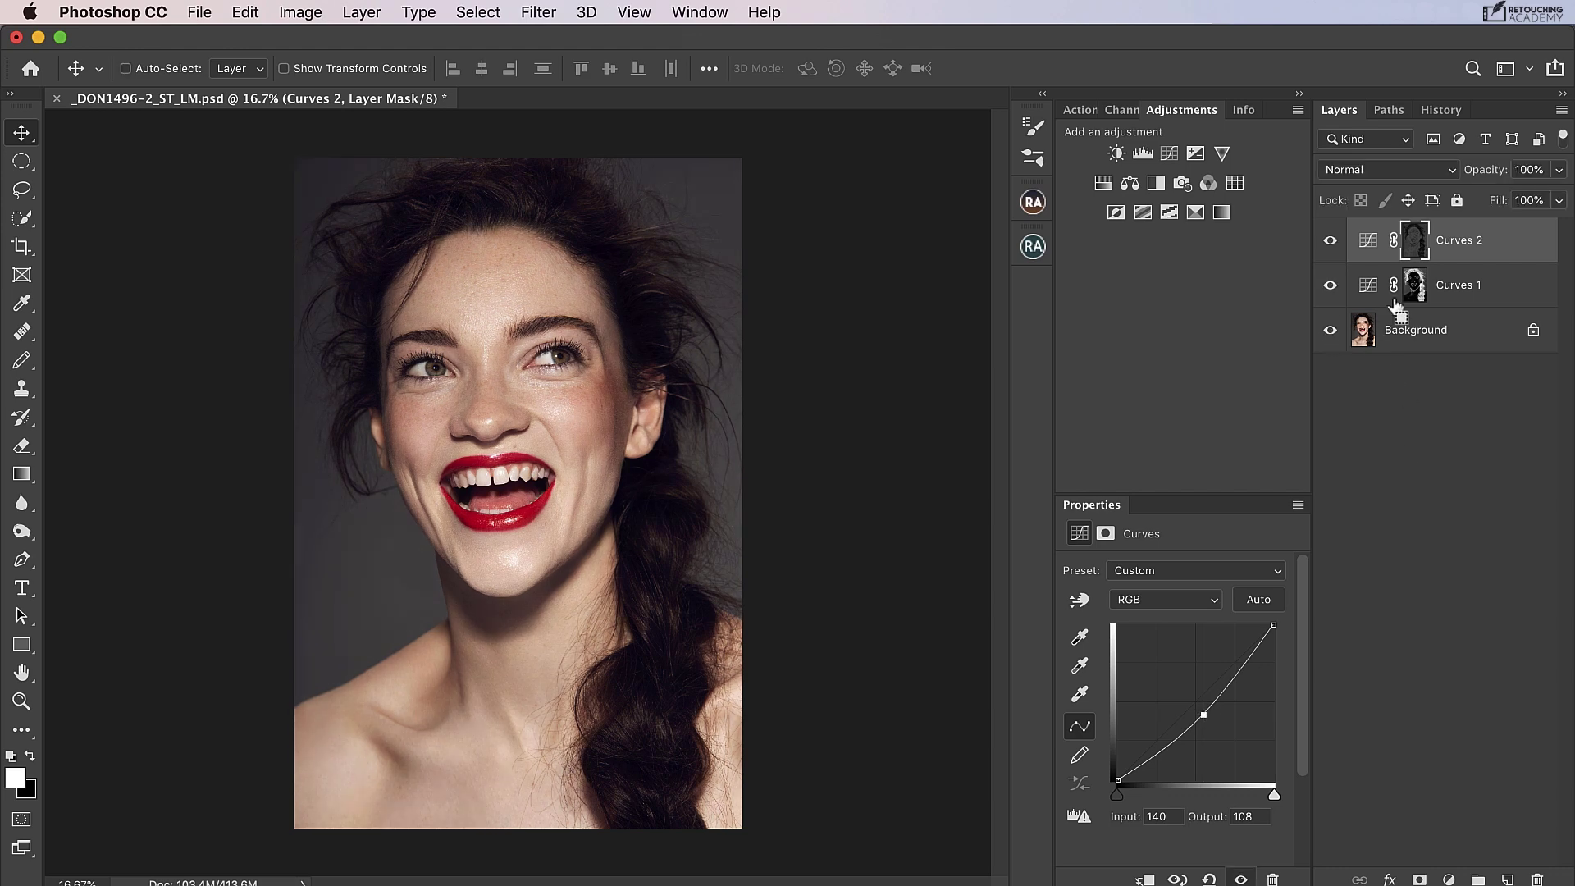
# Step: Bring up the document's list of channels with the saved luminosity masks
pyautogui.press('super')
pyautogui.click(1122, 110)
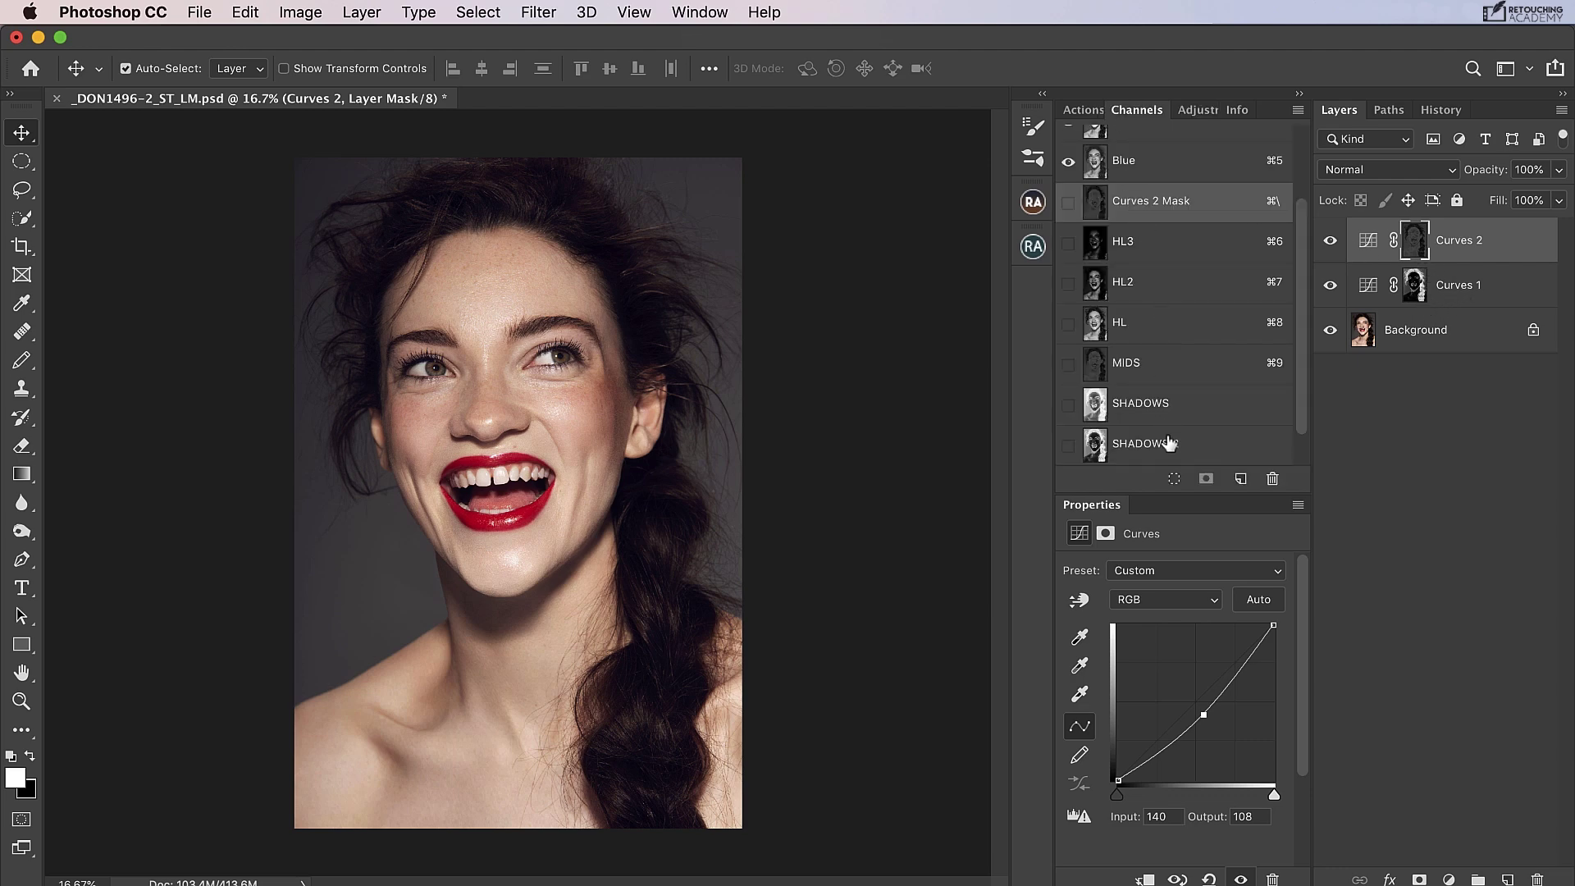